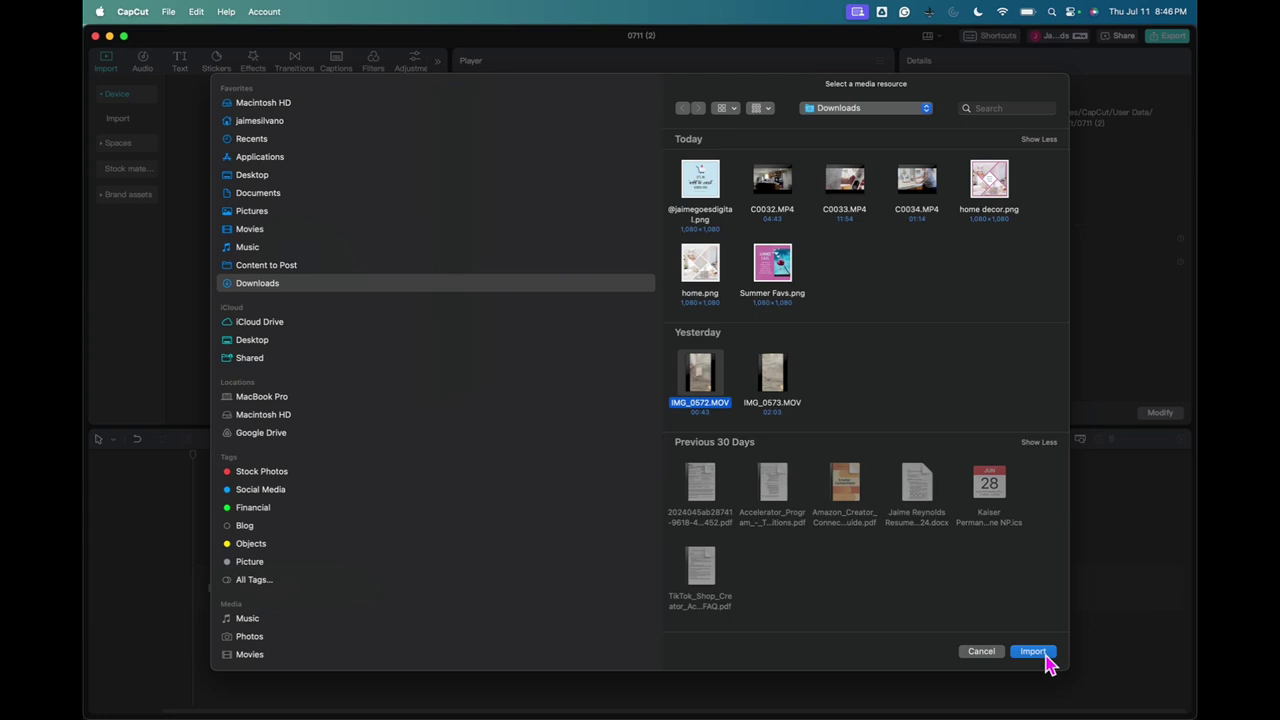
Step: Import IMG_0572.MOV from the Downloads folder and place it at the start of the timeline
{"action": "left_click", "coordinate": [1033, 651]}
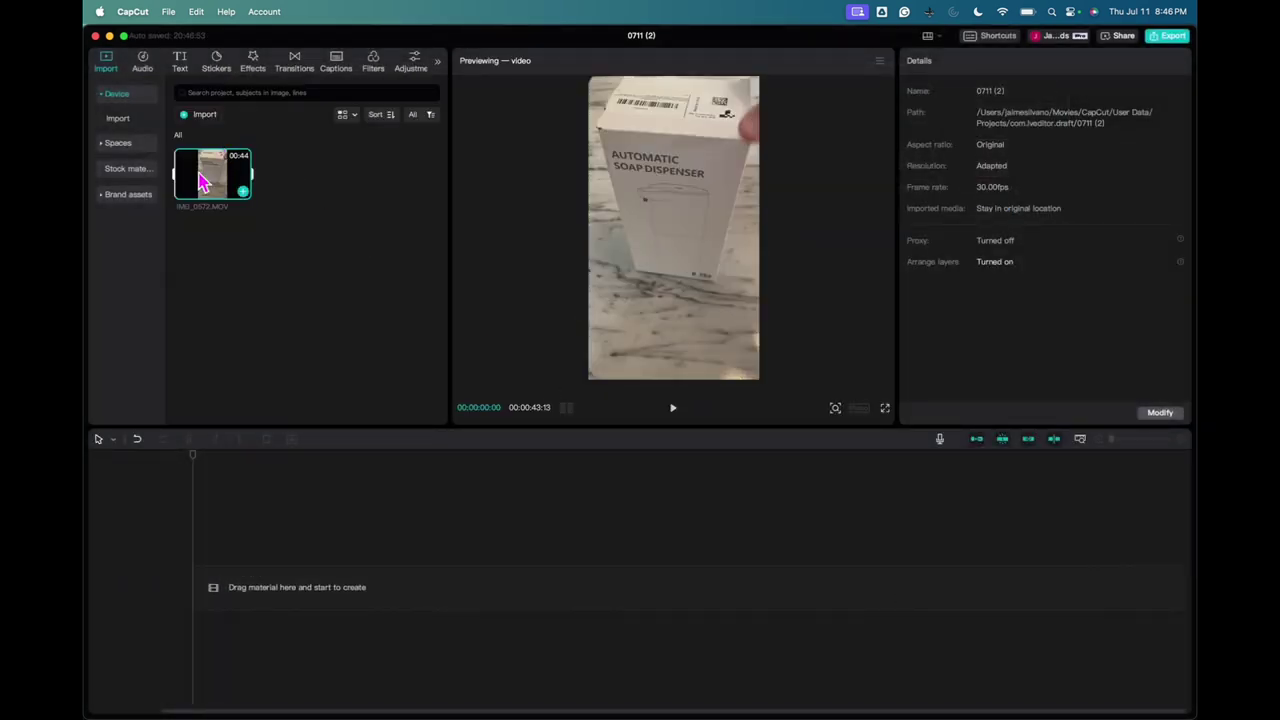
{"action": "left_click_drag", "start_coordinate": [200, 180], "coordinate": [252, 594]}
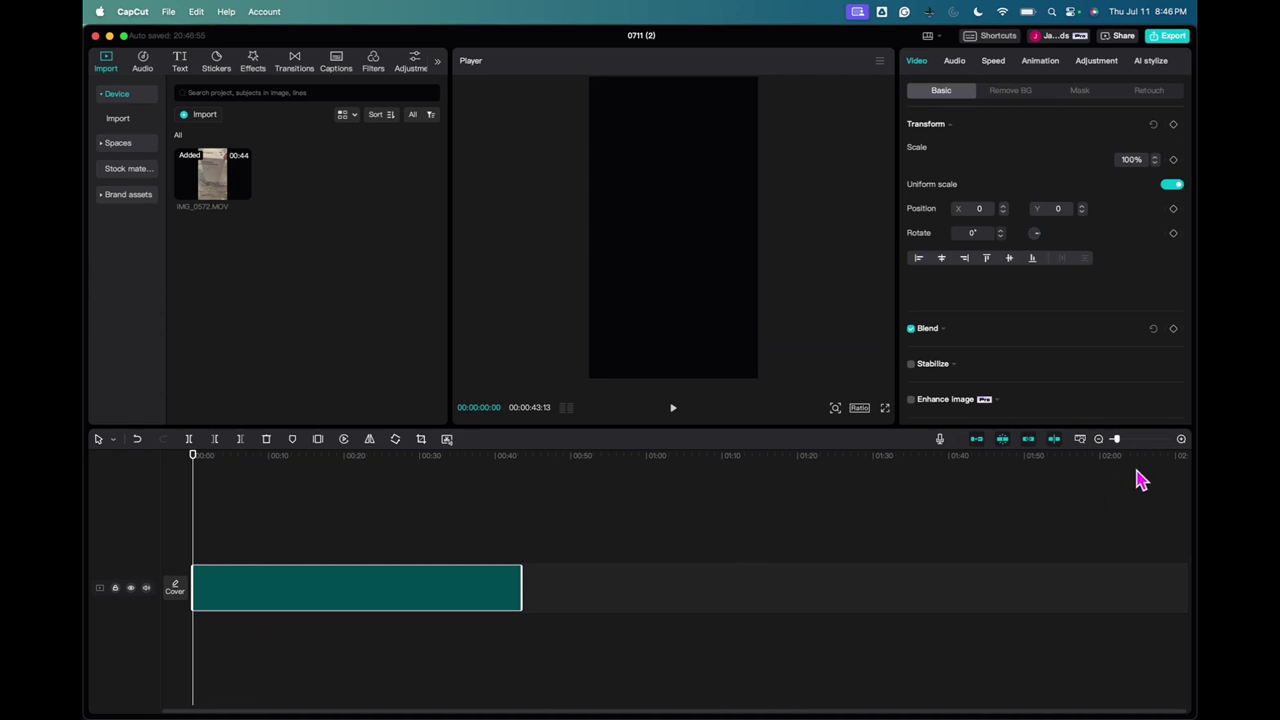
{"action": "left_click", "coordinate": [1181, 439]}
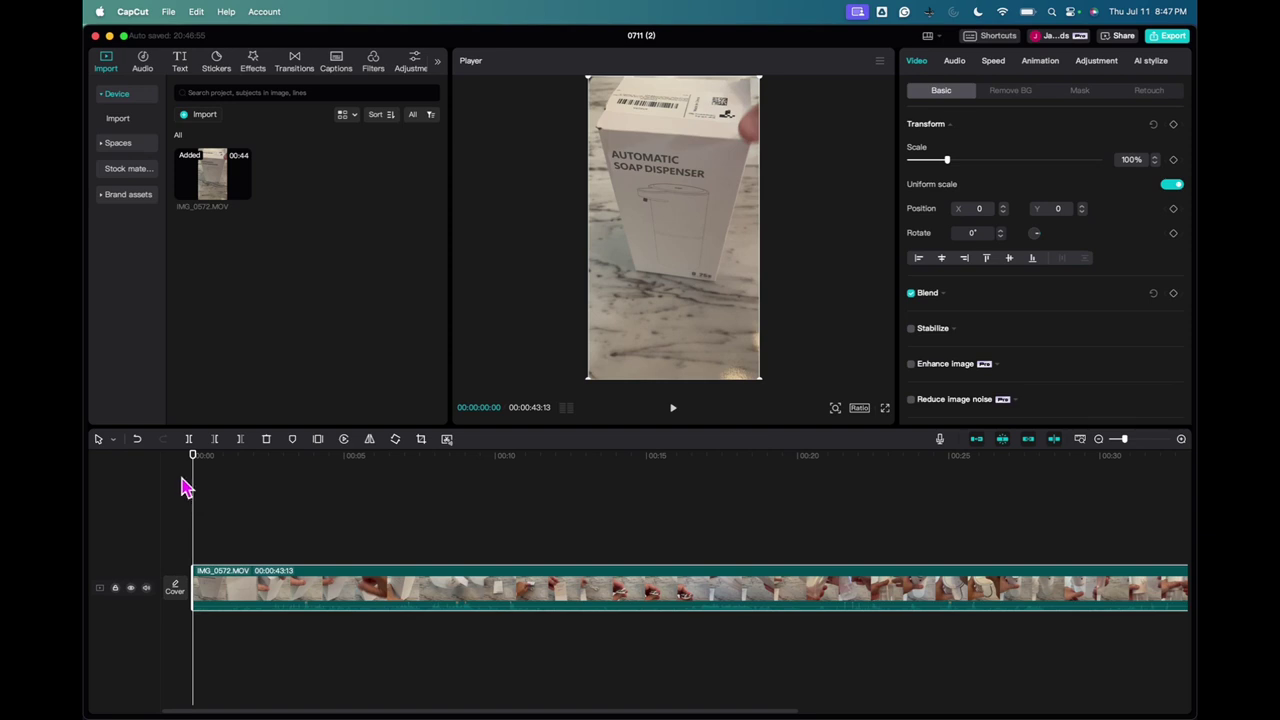
Step: Extract the audio from the IMG_0572.MOV clip and delete the separated audio track
{"action": "right_click", "coordinate": [481, 583]}
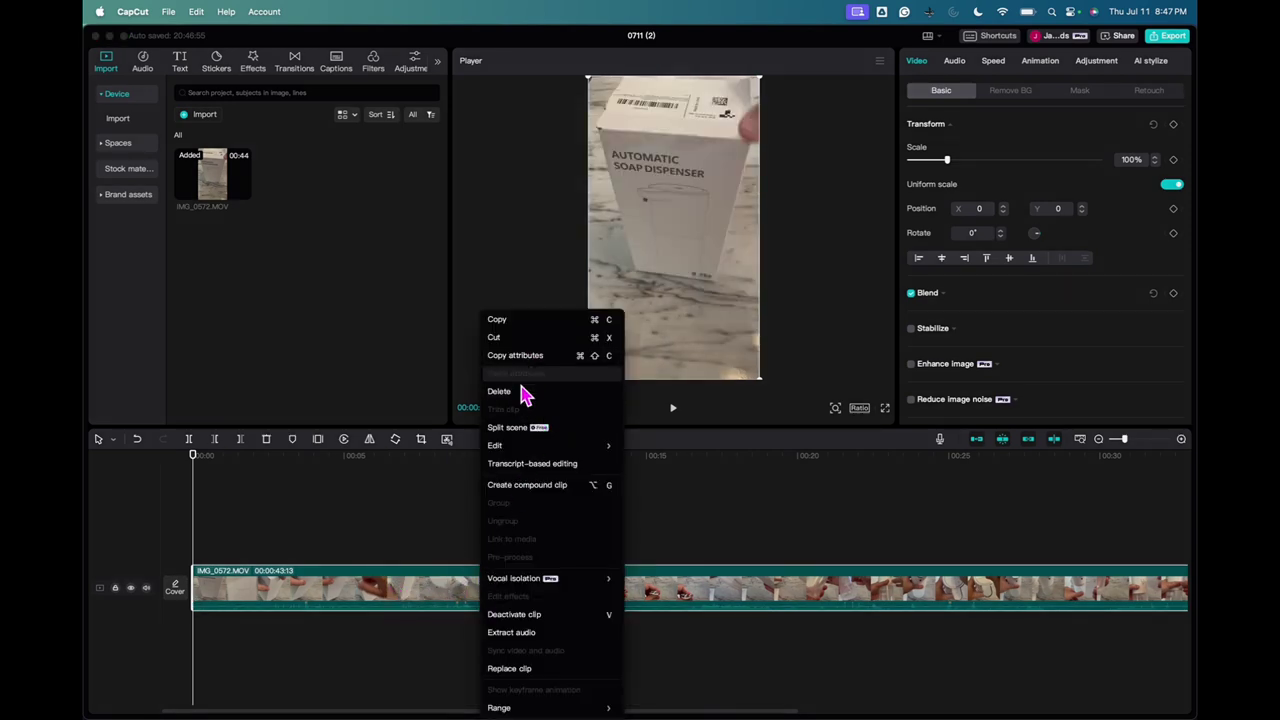
{"action": "left_click", "coordinate": [533, 633]}
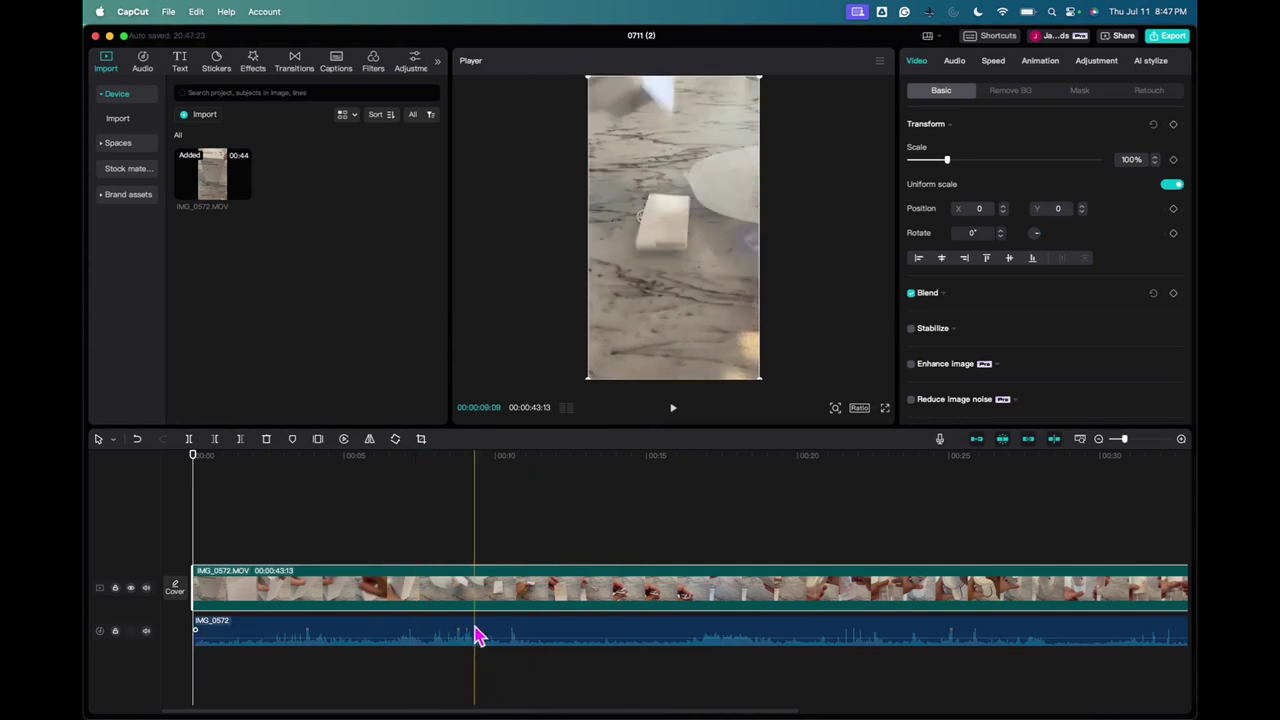
{"action": "left_click", "coordinate": [553, 635]}
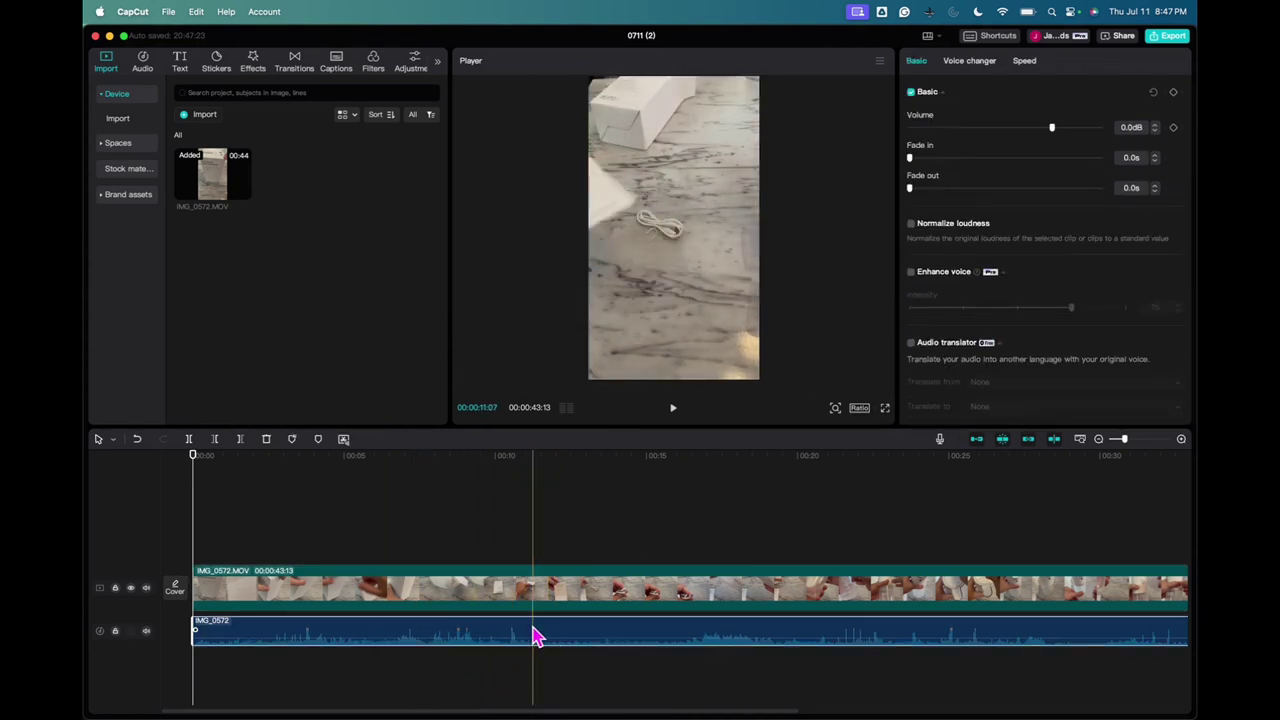
{"action": "right_click", "coordinate": [535, 636]}
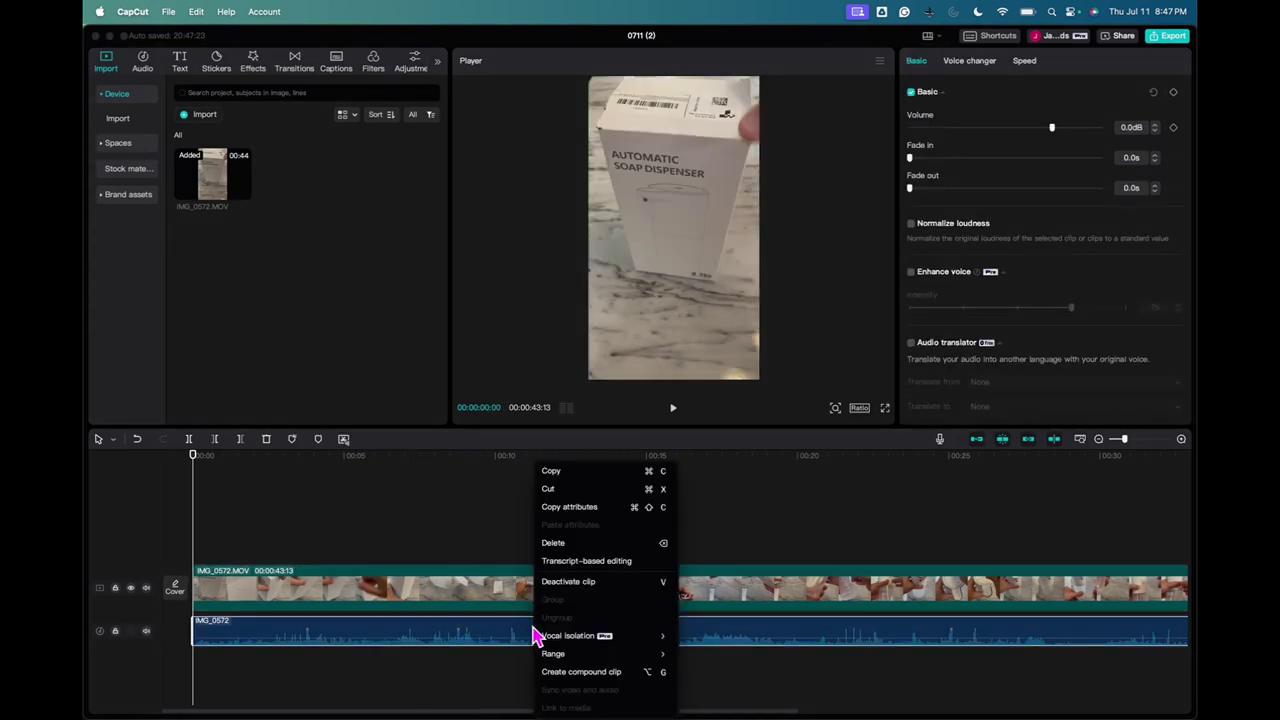
{"action": "left_click", "coordinate": [556, 545]}
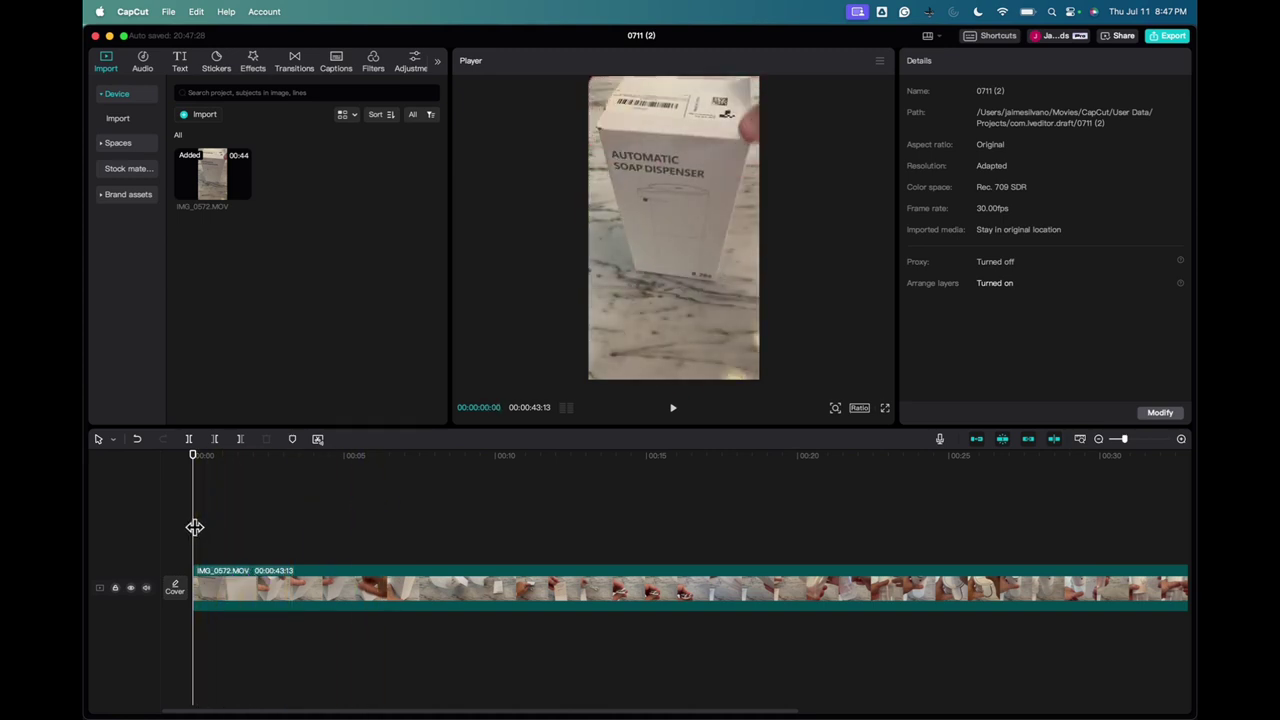
Step: Preview the footage and split the clip at about 2 seconds, while the box is being turned
{"action": "left_click_drag", "start_coordinate": [195, 527], "coordinate": [750, 530]}
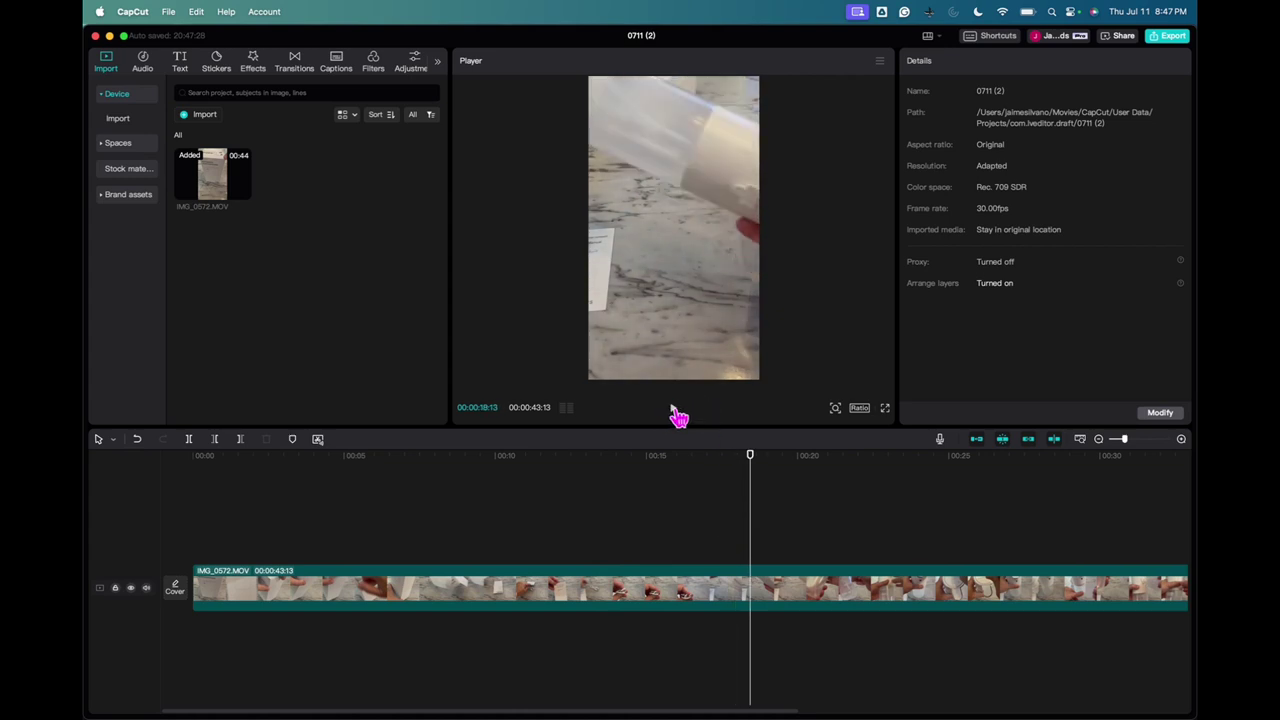
{"action": "left_click", "coordinate": [675, 415]}
{"action": "left_click", "coordinate": [396, 532]}
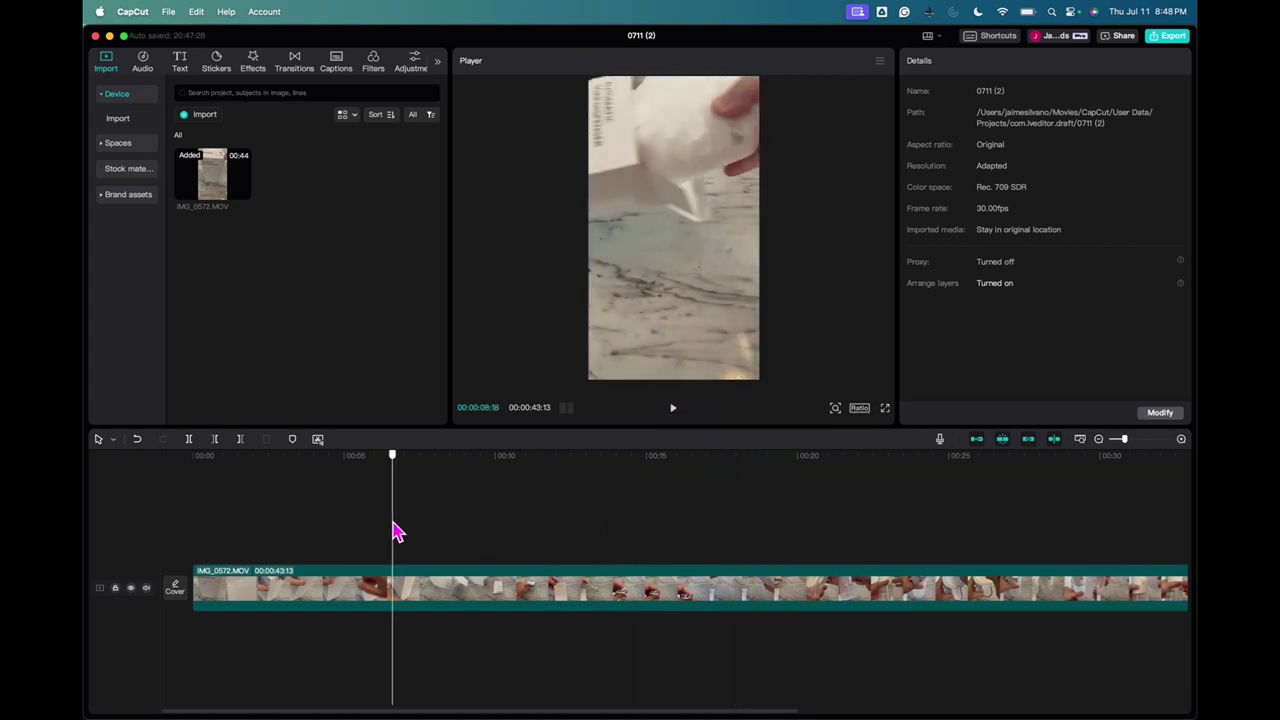
{"action": "left_click_drag", "start_coordinate": [394, 532], "coordinate": [195, 522]}
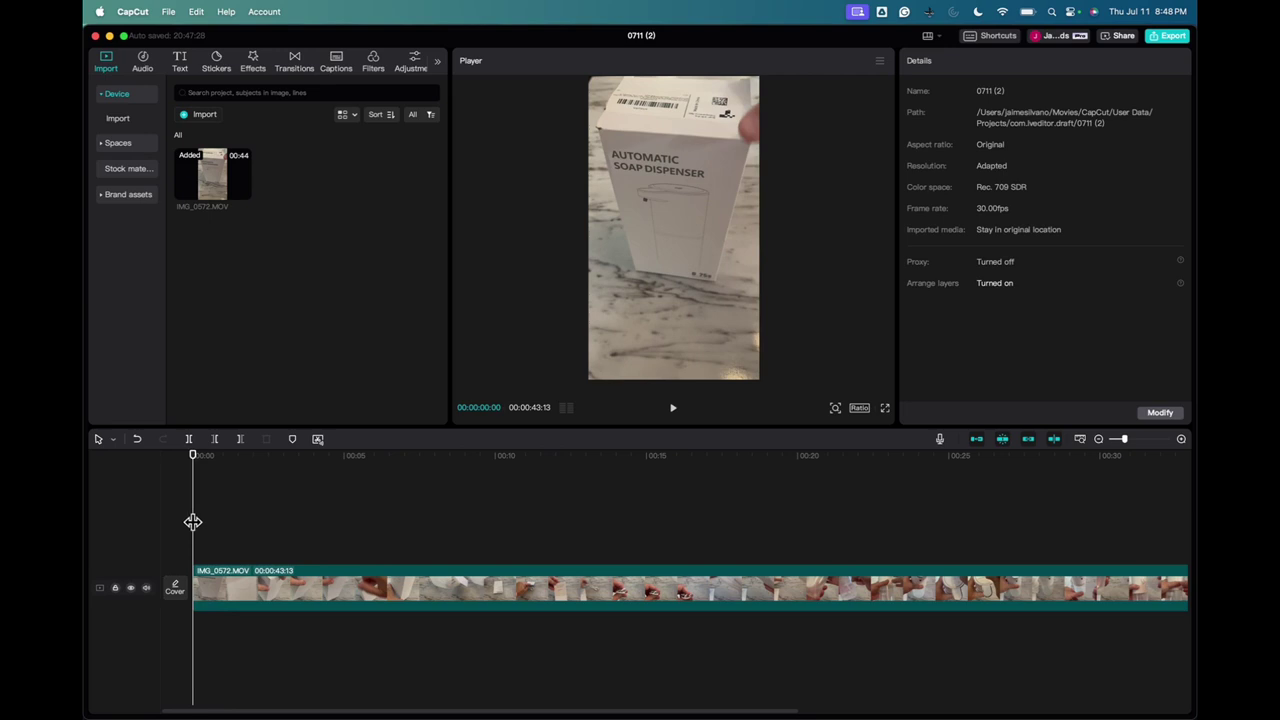
{"action": "left_click_drag", "start_coordinate": [192, 462], "coordinate": [192, 528]}
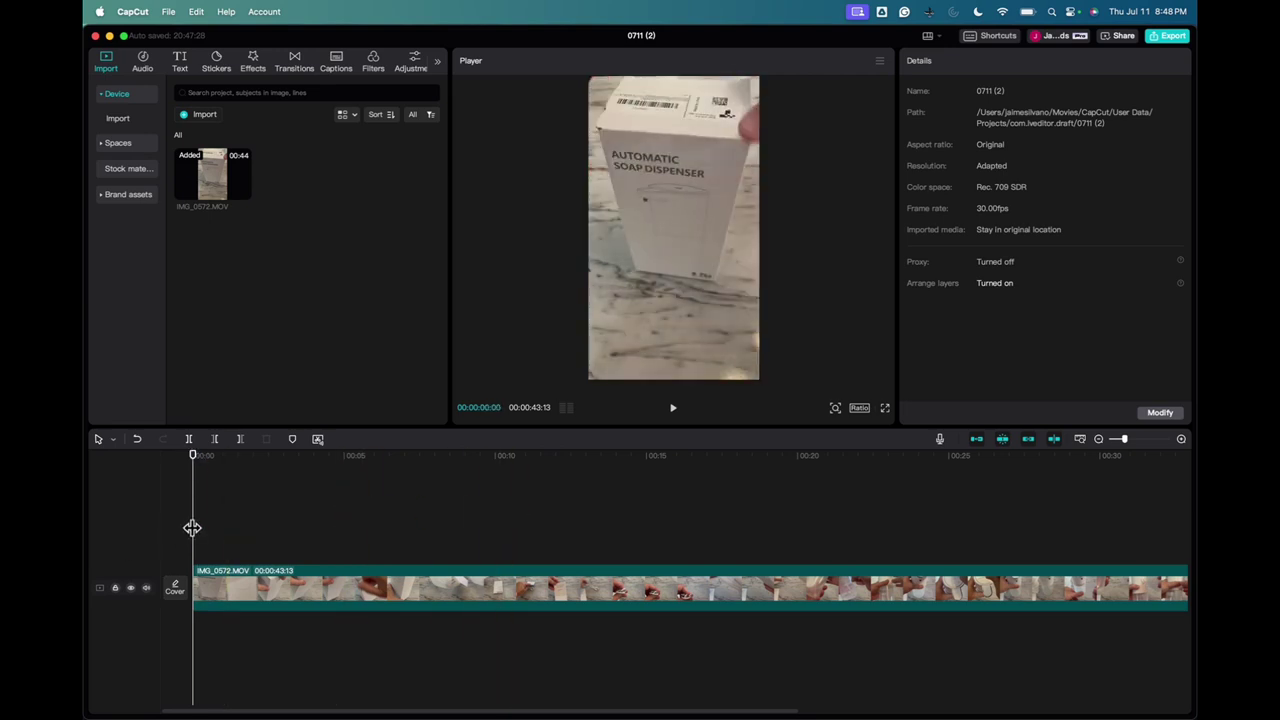
{"action": "left_click", "coordinate": [676, 413]}
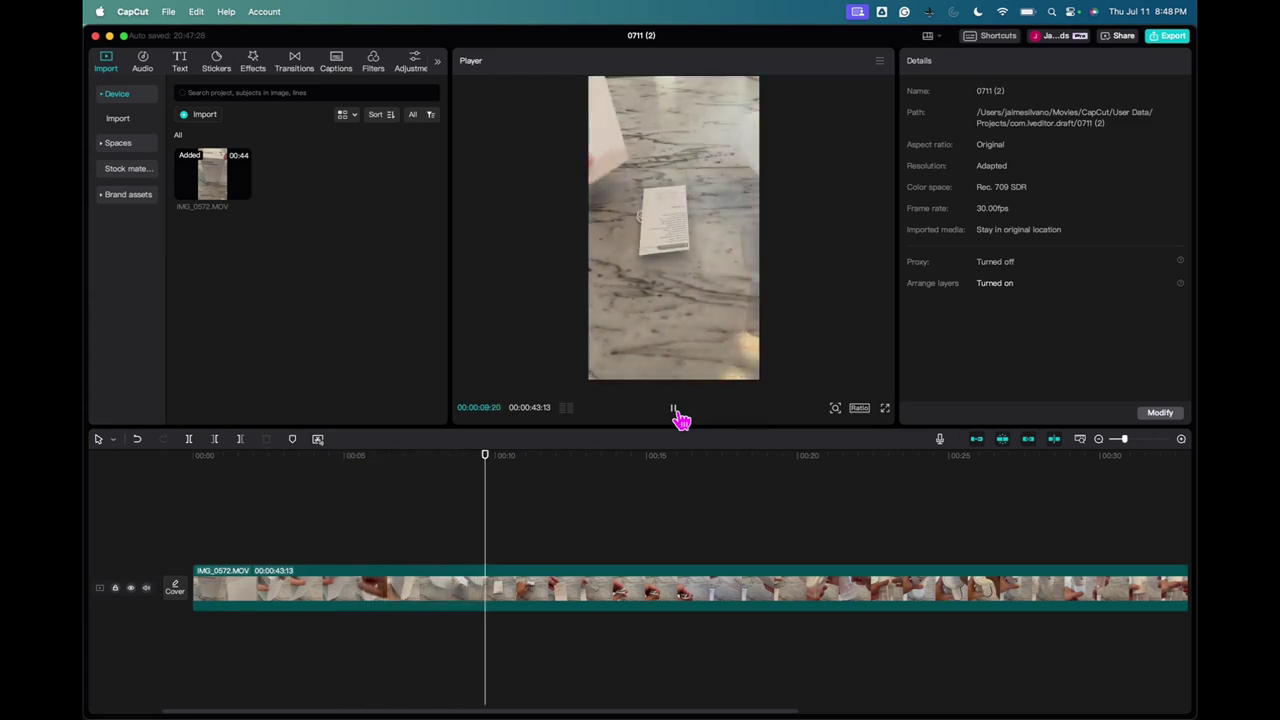
{"action": "left_click", "coordinate": [279, 515]}
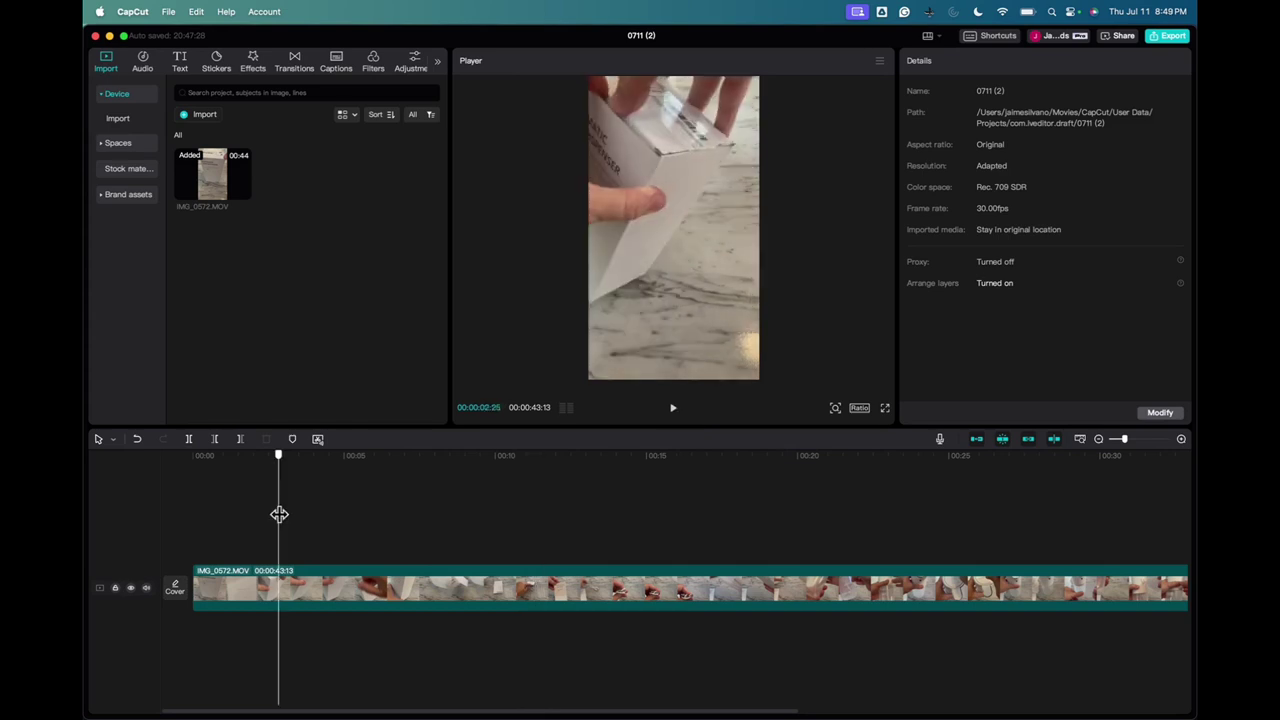
{"action": "mouse_move", "coordinate": [279, 515]}
{"action": "left_mouse_down"}
{"action": "mouse_move", "coordinate": [247, 514]}
{"action": "mouse_move", "coordinate": [260, 514]}
{"action": "left_mouse_up"}
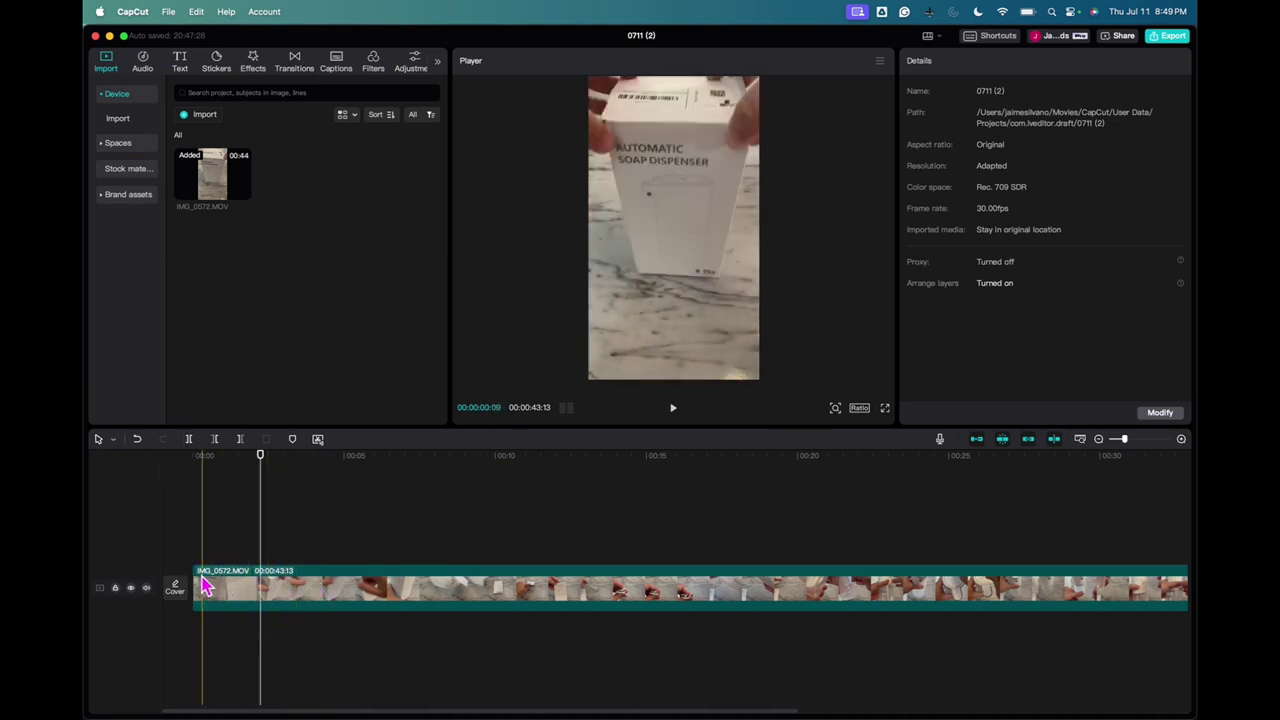
{"action": "left_click", "coordinate": [189, 442]}
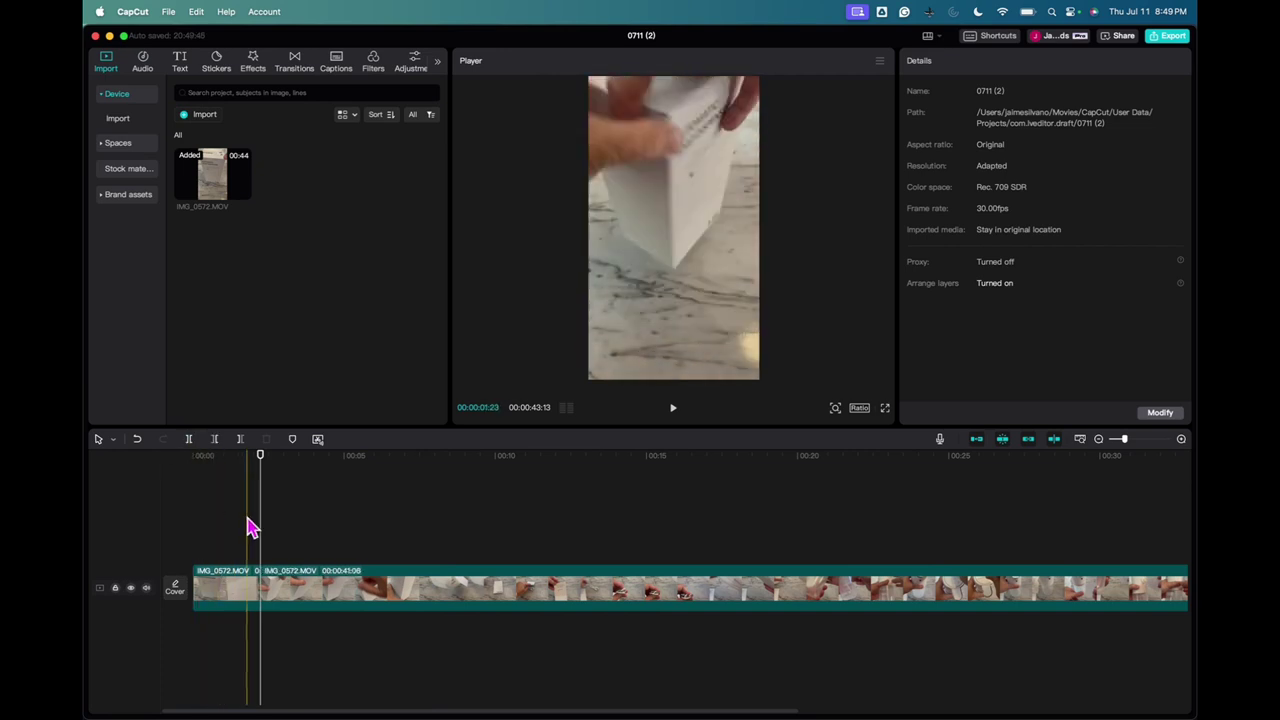
Step: Preview the footage after the first cut and place the playhead at 00:00:11:13
{"action": "left_click", "coordinate": [676, 411]}
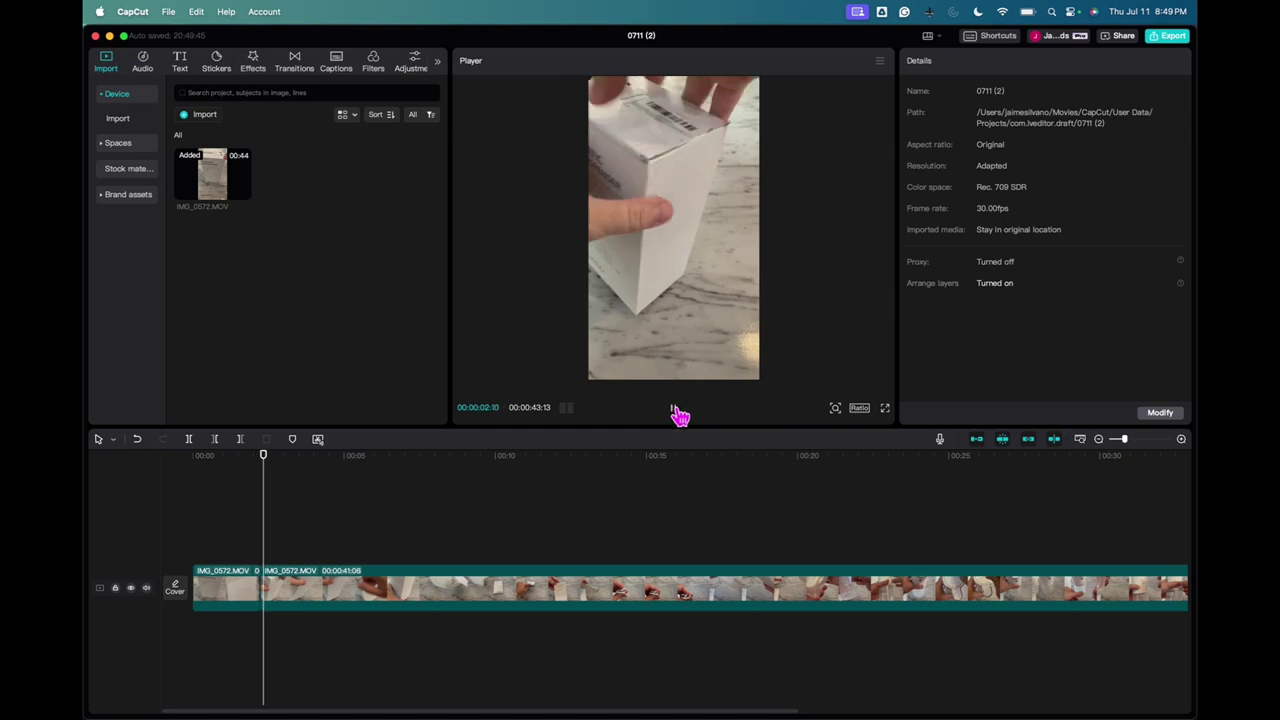
{"action": "left_click", "coordinate": [676, 411]}
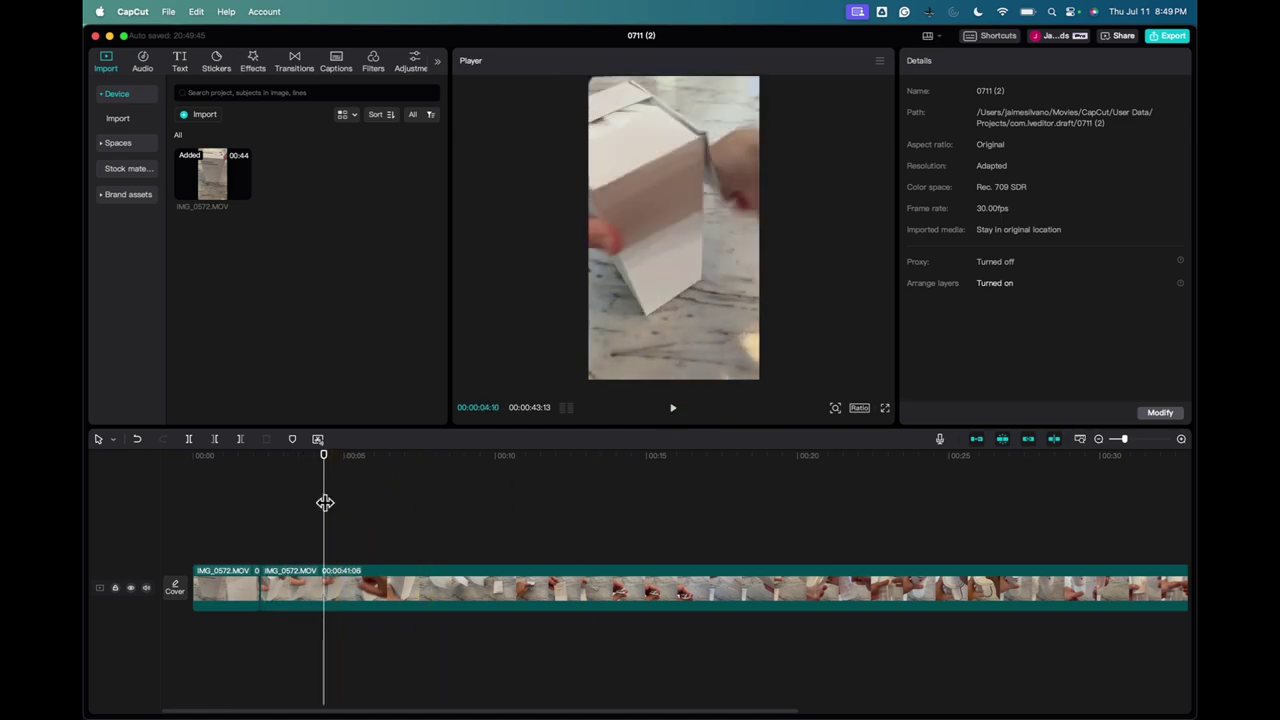
{"action": "left_click_drag", "start_coordinate": [325, 502], "coordinate": [540, 514]}
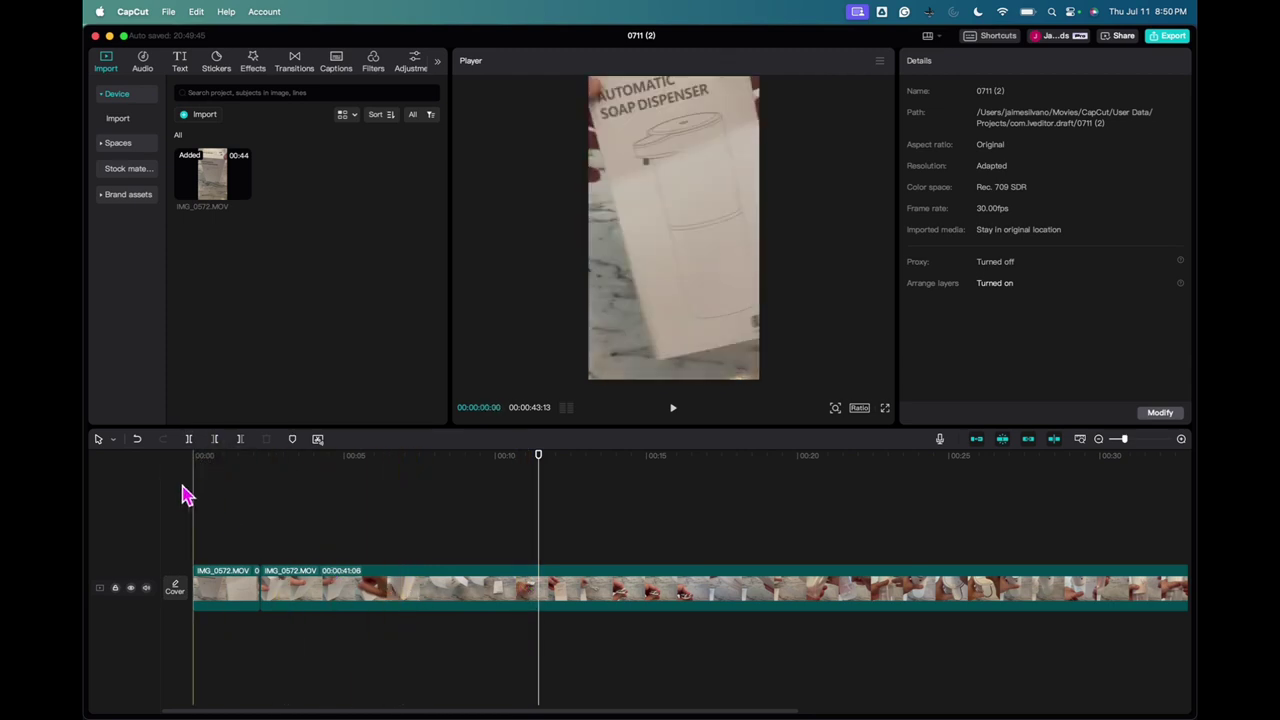
Step: Try splitting at the playhead and deleting the middle segment between about 2 and 11 seconds, and undo both edits
{"action": "left_click", "coordinate": [190, 440]}
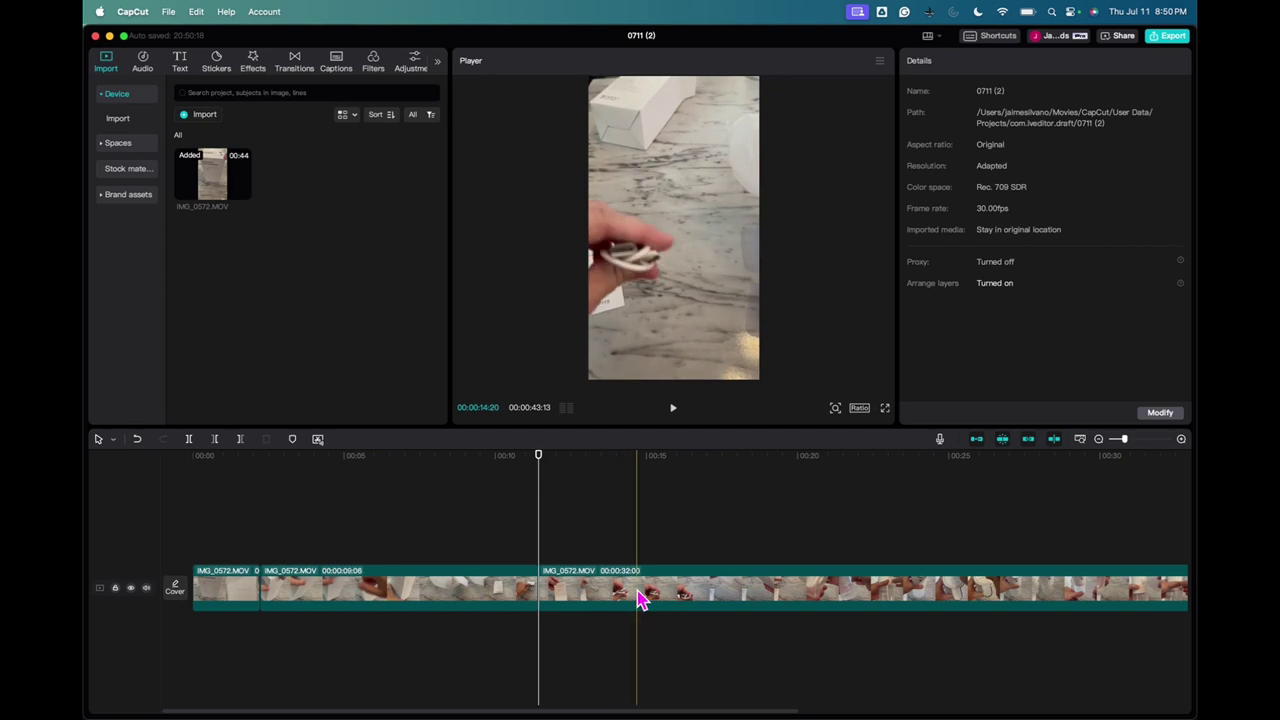
{"action": "left_click", "coordinate": [415, 593]}
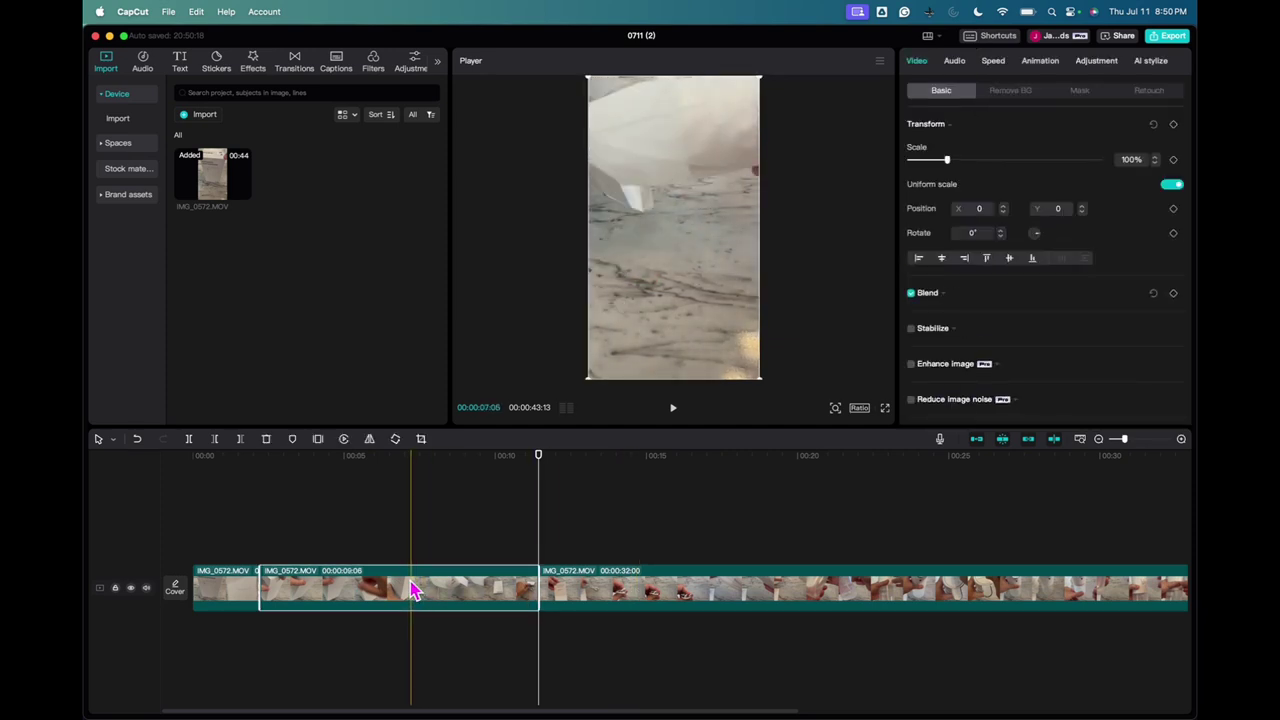
{"action": "right_click", "coordinate": [413, 591]}
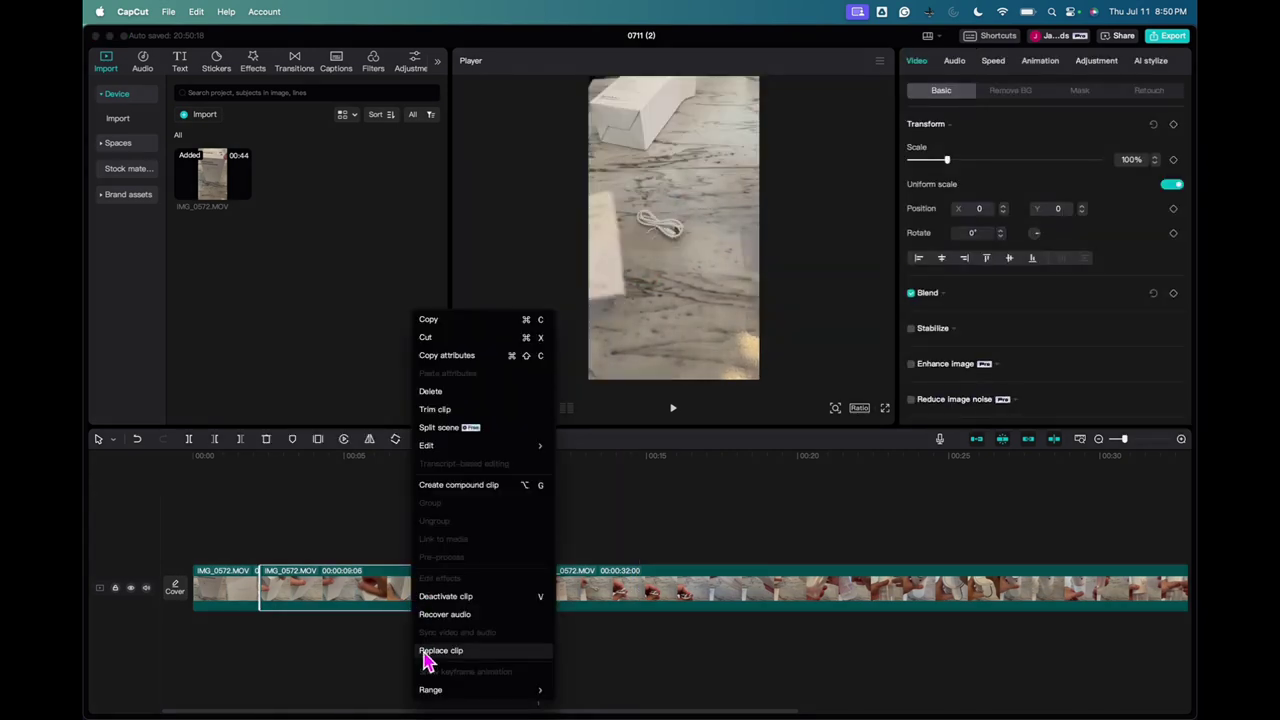
{"action": "left_click", "coordinate": [431, 393]}
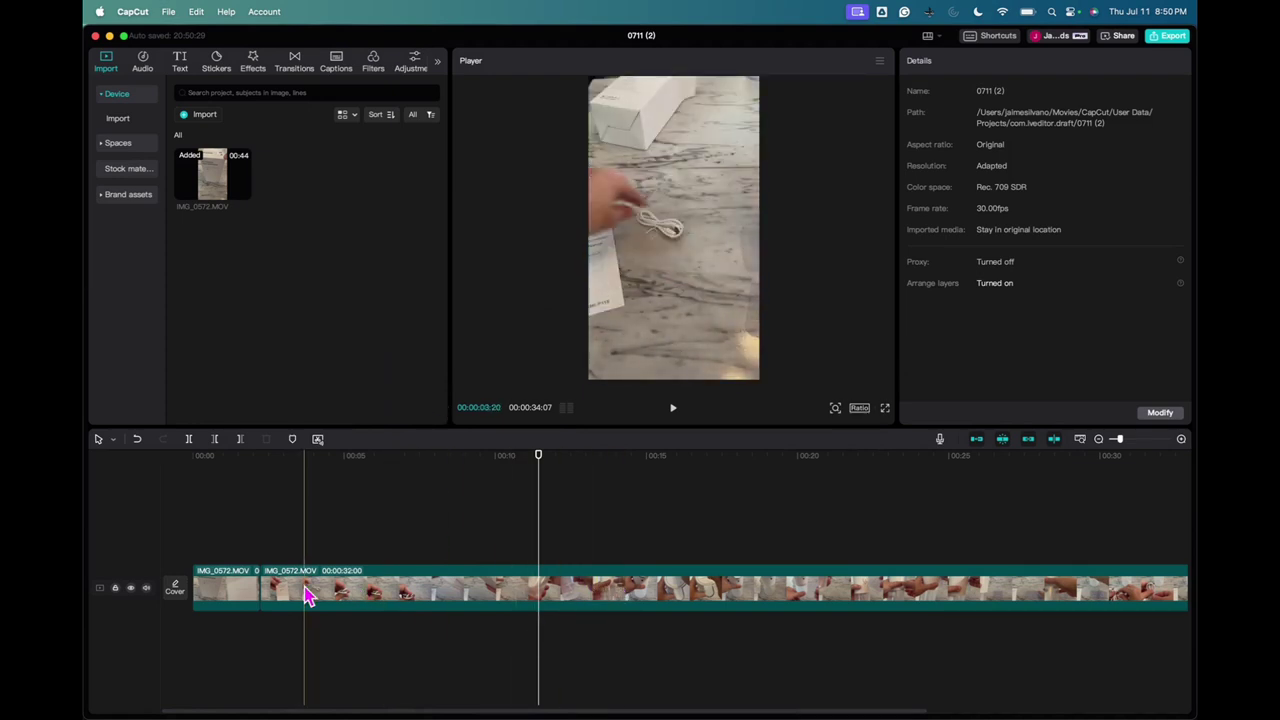
{"action": "left_click", "coordinate": [137, 441]}
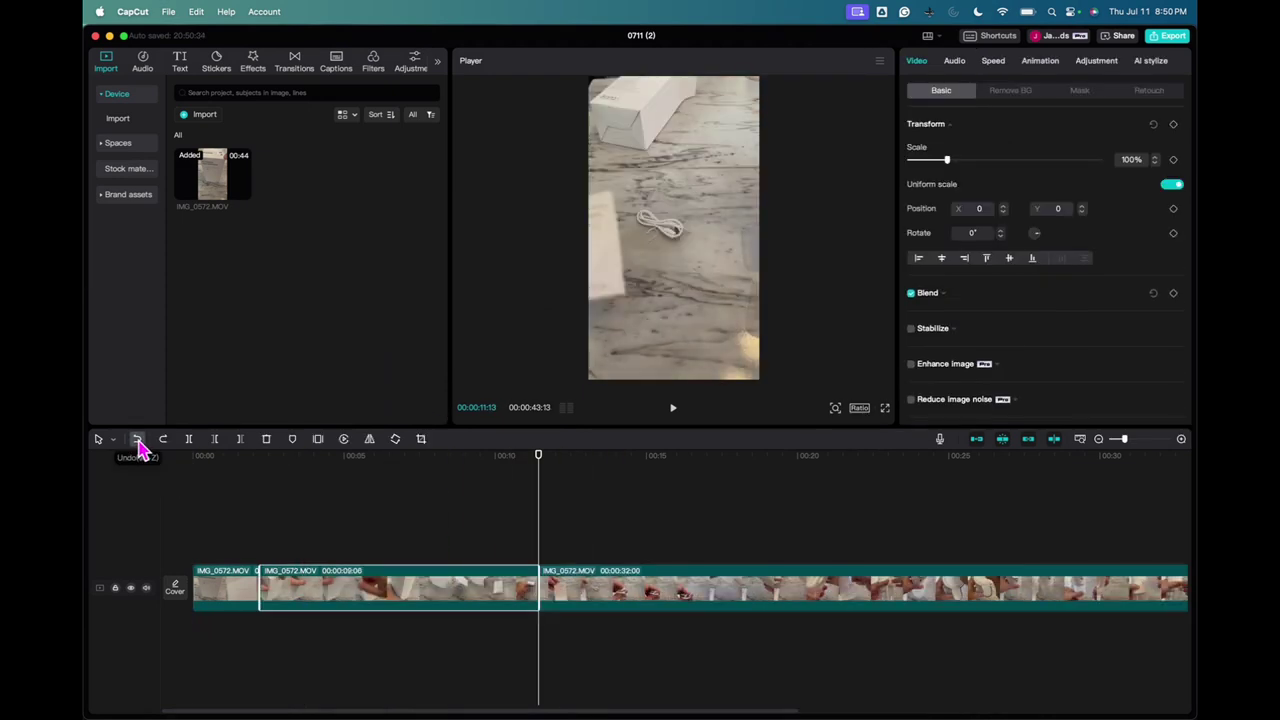
{"action": "left_click", "coordinate": [137, 441]}
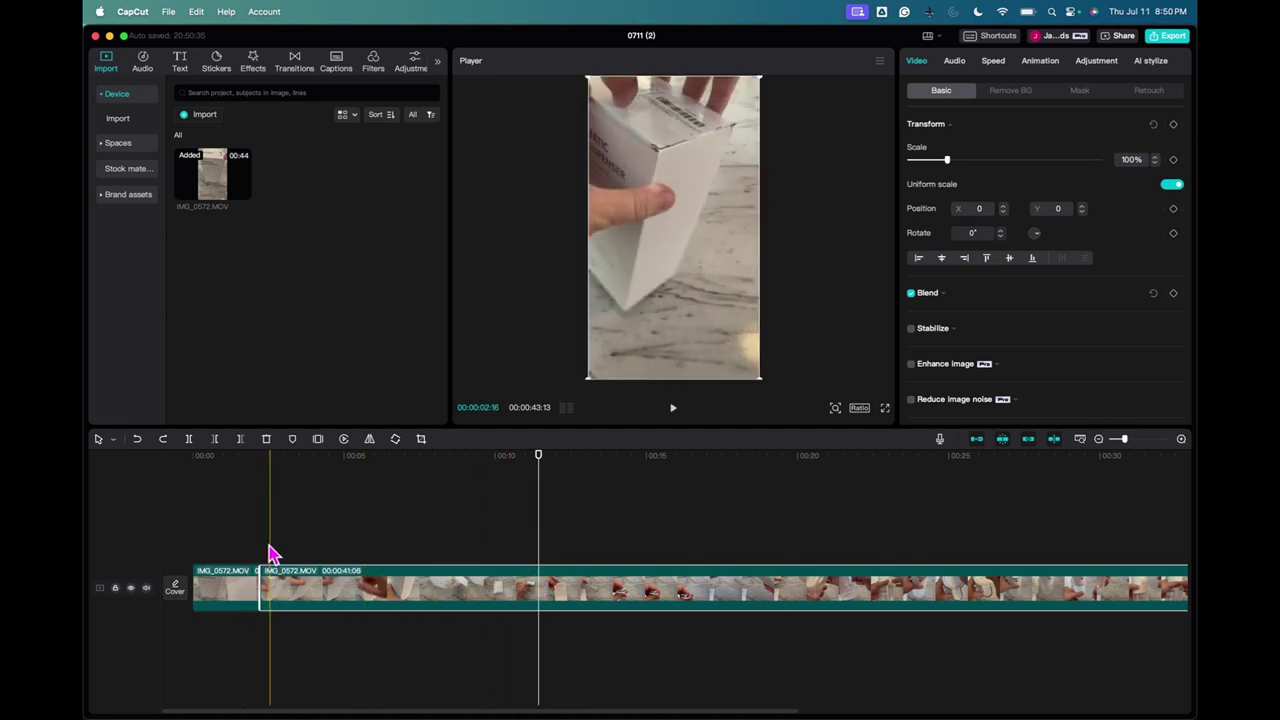
Step: Trim off the second clip's beginning up to the playhead and split the remaining footage at 00:00:06:29
{"action": "left_click", "coordinate": [215, 440]}
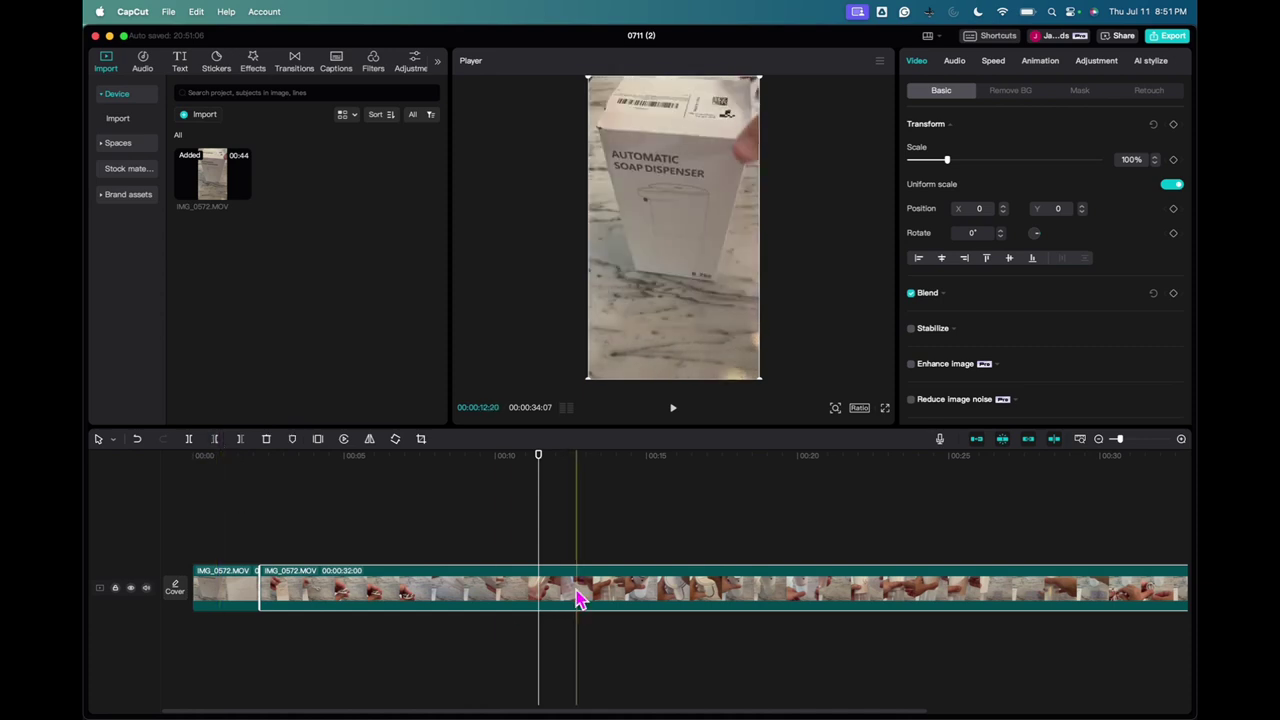
{"action": "left_click_drag", "start_coordinate": [539, 512], "coordinate": [403, 526]}
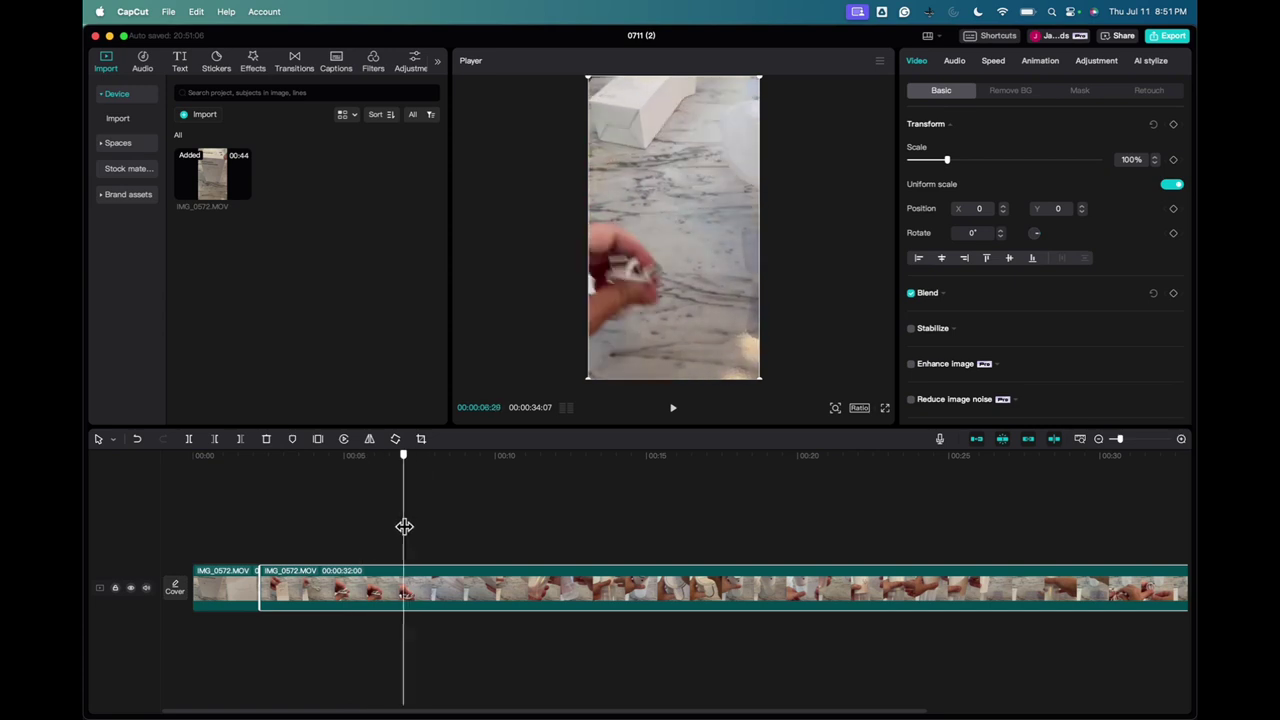
{"action": "left_click", "coordinate": [193, 452]}
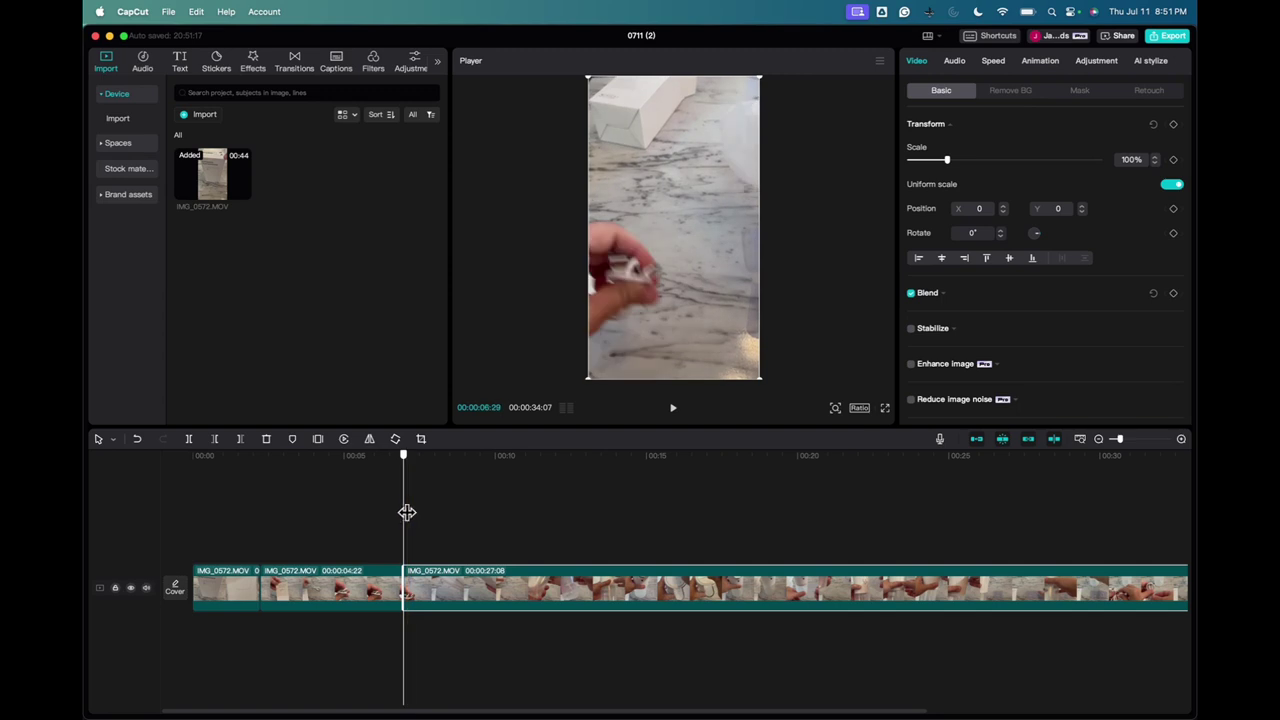
Step: Trim off the beginning of the third clip up to 00:00:10:13
{"action": "left_click_drag", "start_coordinate": [409, 511], "coordinate": [457, 515]}
{"action": "left_click_drag", "start_coordinate": [480, 516], "coordinate": [508, 518]}
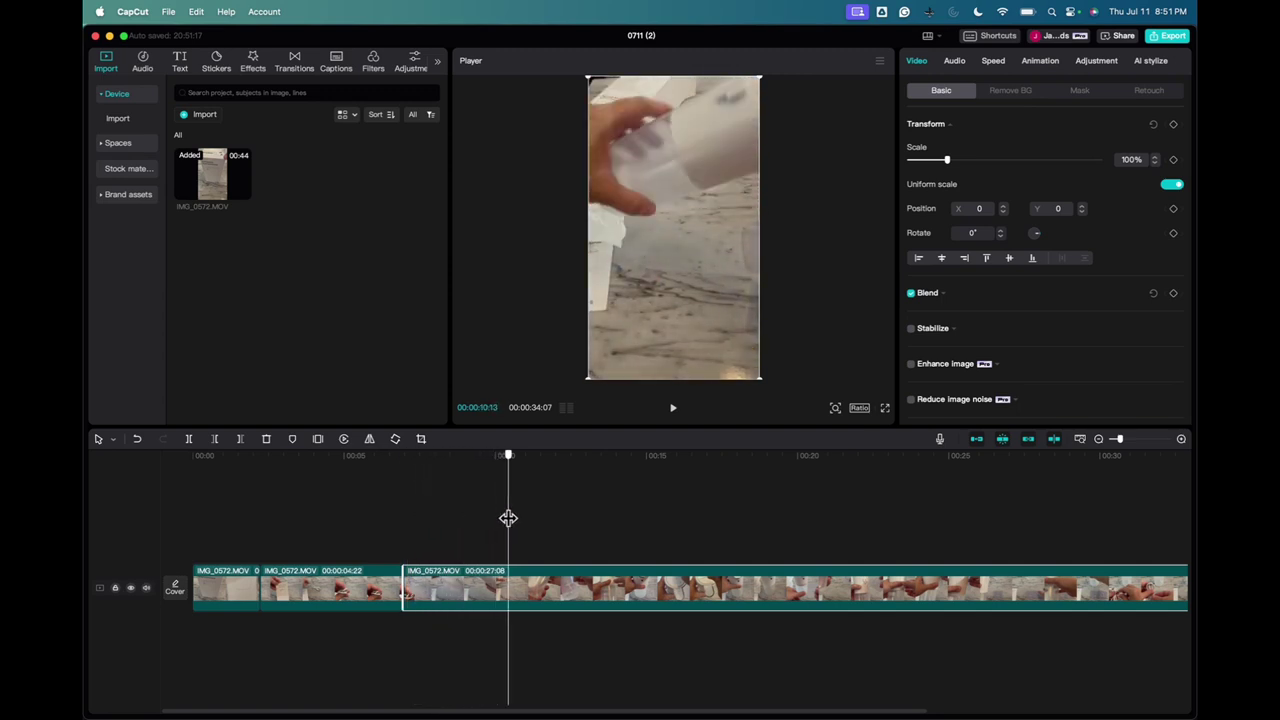
{"action": "left_click", "coordinate": [215, 439]}
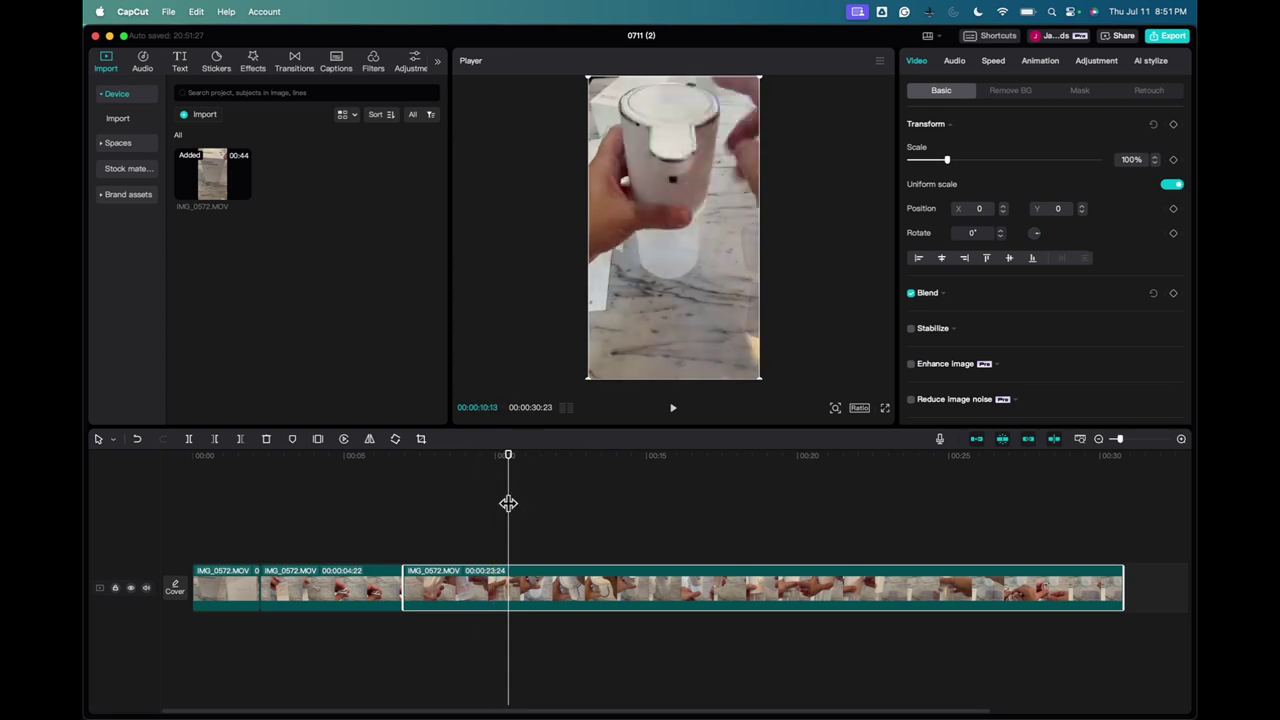
Step: Review the third clip around 8 to 11 seconds and split it at about 00:00:10:07
{"action": "left_click_drag", "start_coordinate": [508, 506], "coordinate": [377, 500]}
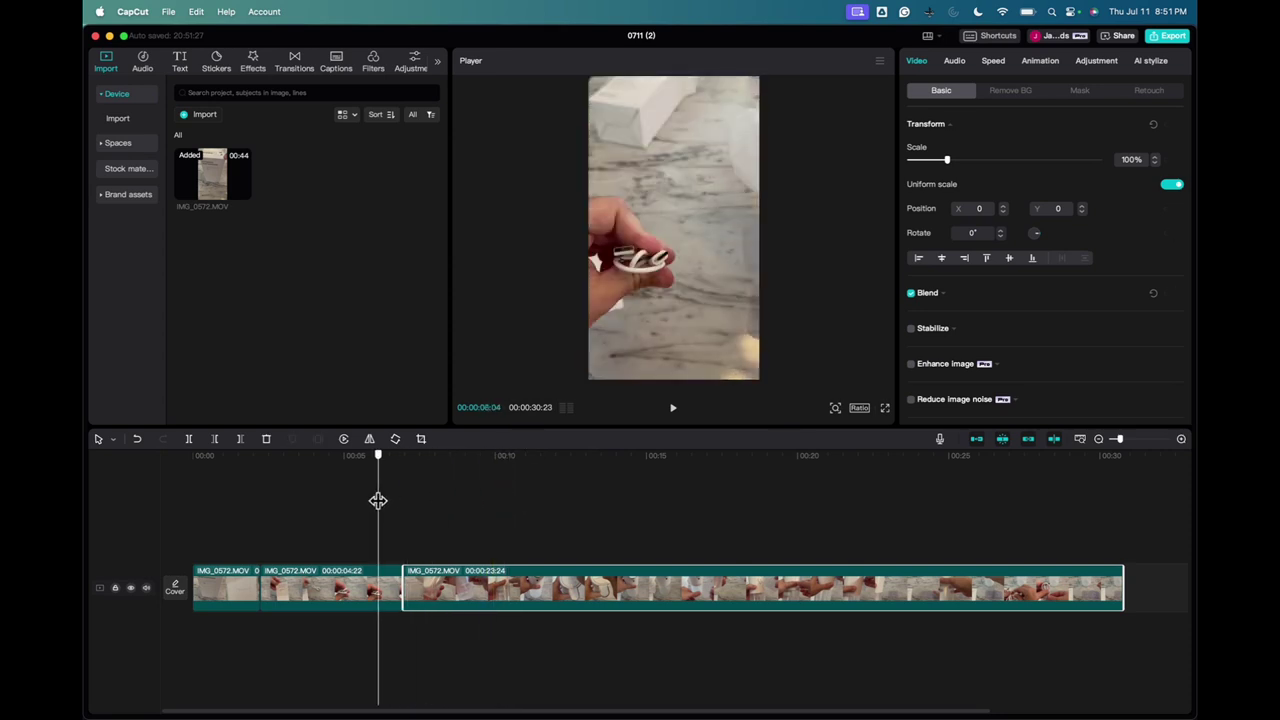
{"action": "left_click", "coordinate": [674, 412]}
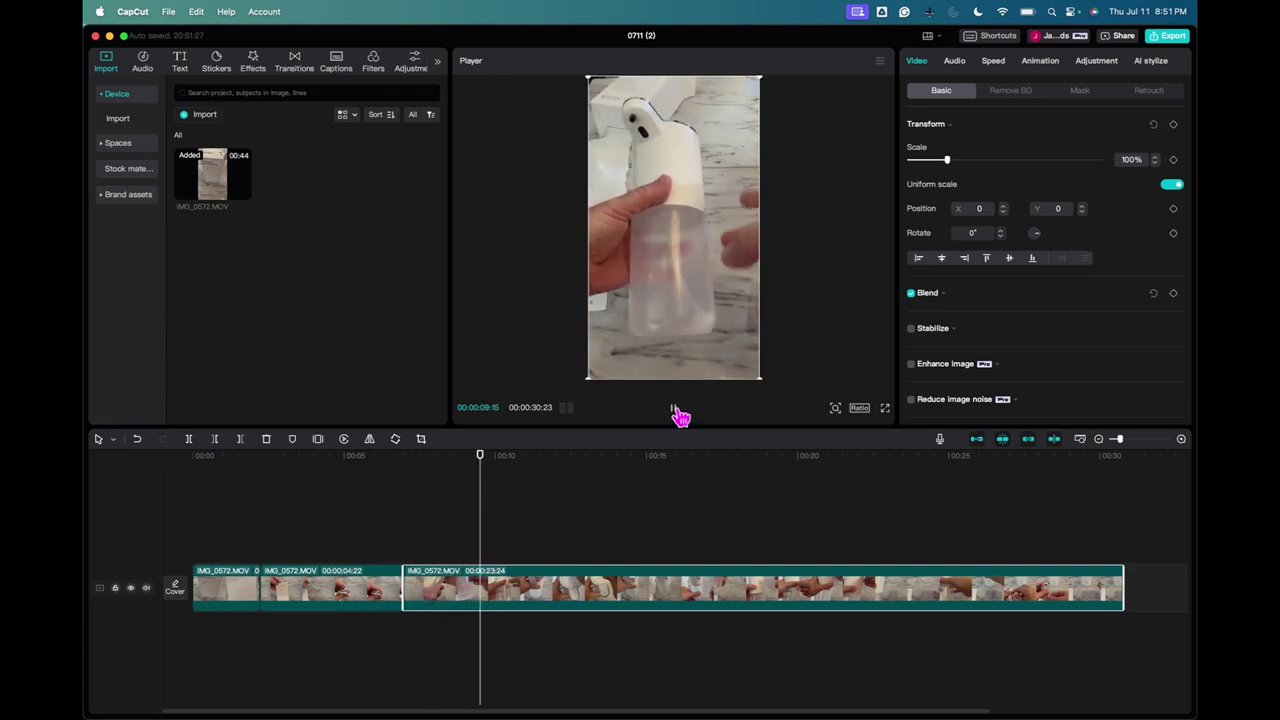
{"action": "left_click", "coordinate": [674, 412]}
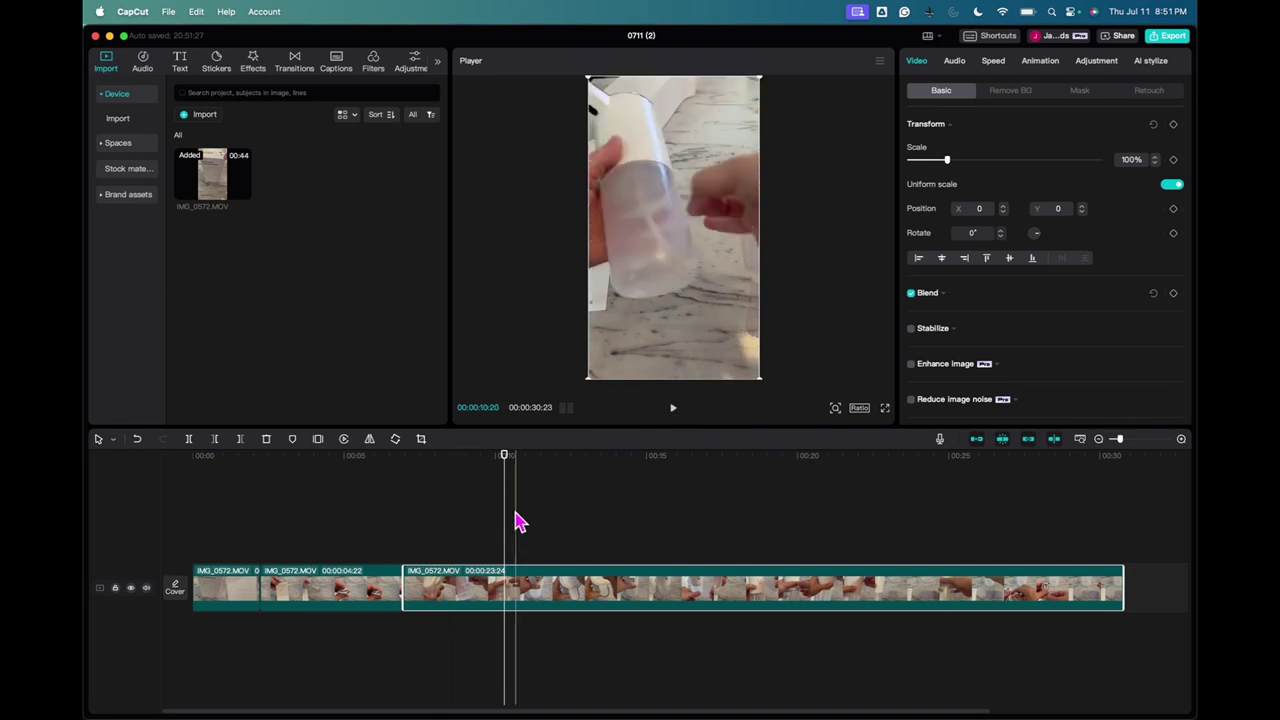
{"action": "left_click", "coordinate": [675, 413]}
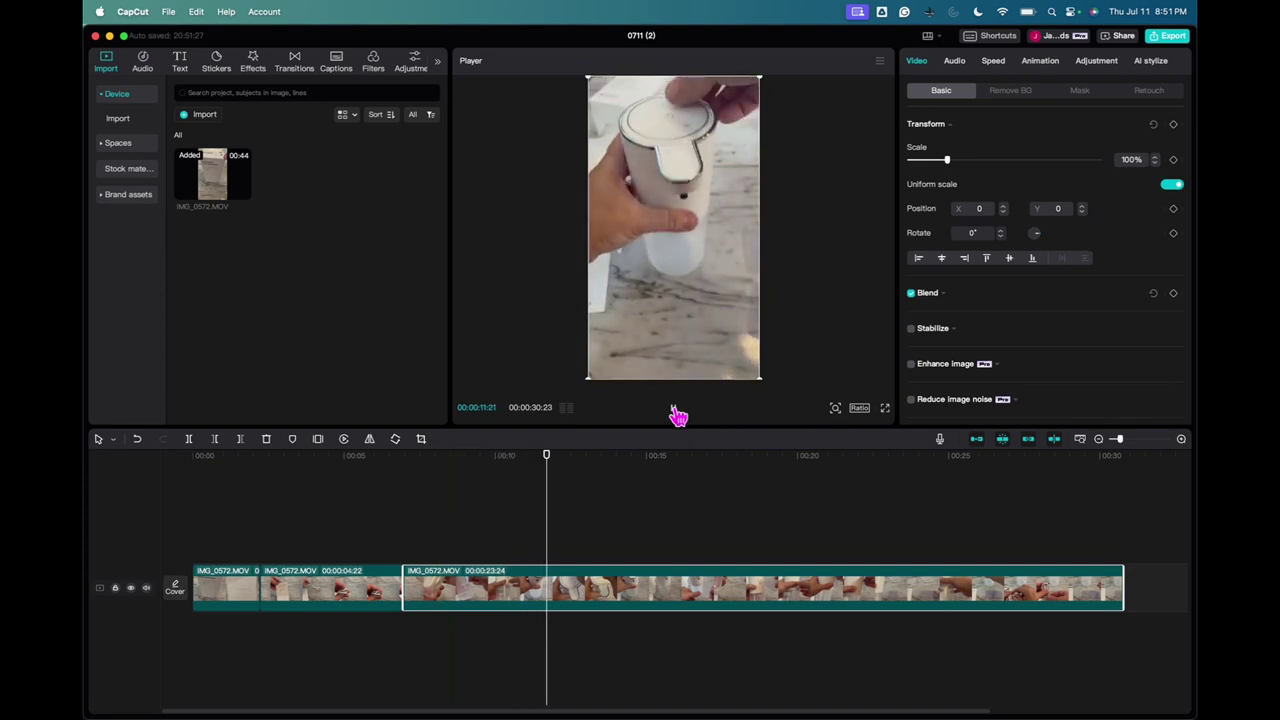
{"action": "left_click_drag", "start_coordinate": [552, 503], "coordinate": [474, 507]}
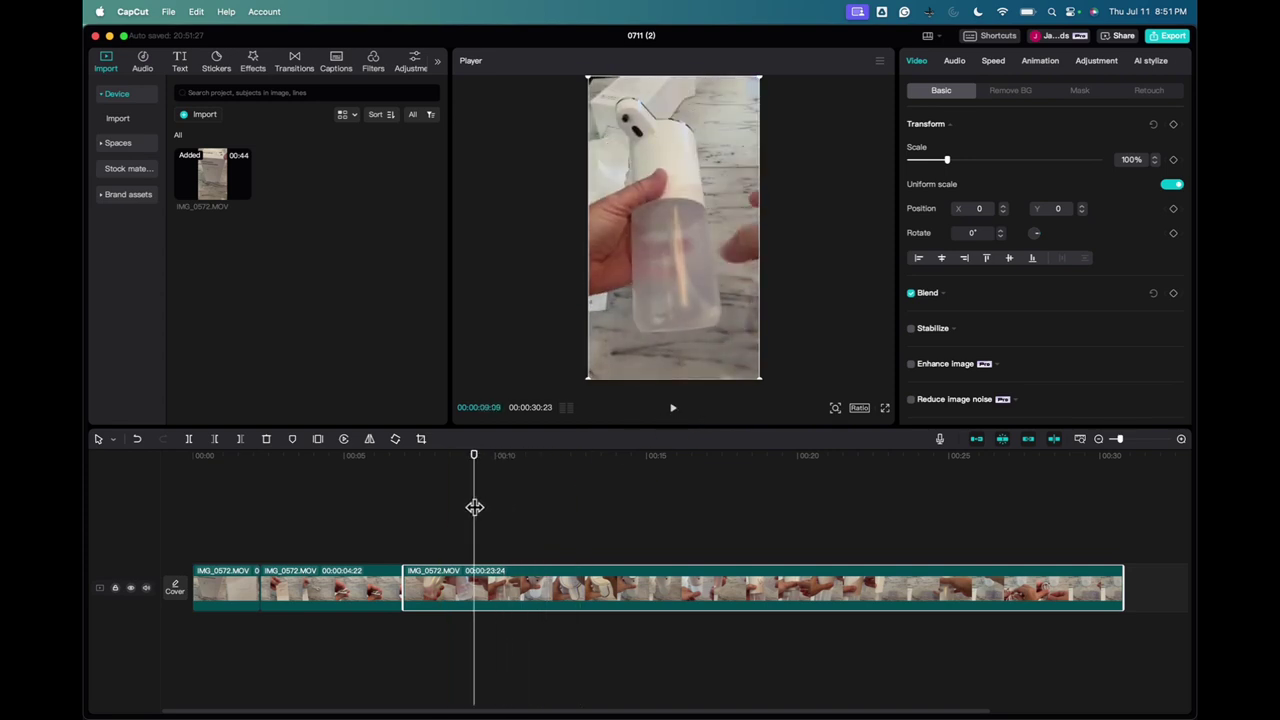
{"action": "left_click", "coordinate": [675, 416]}
{"action": "left_click", "coordinate": [675, 416]}
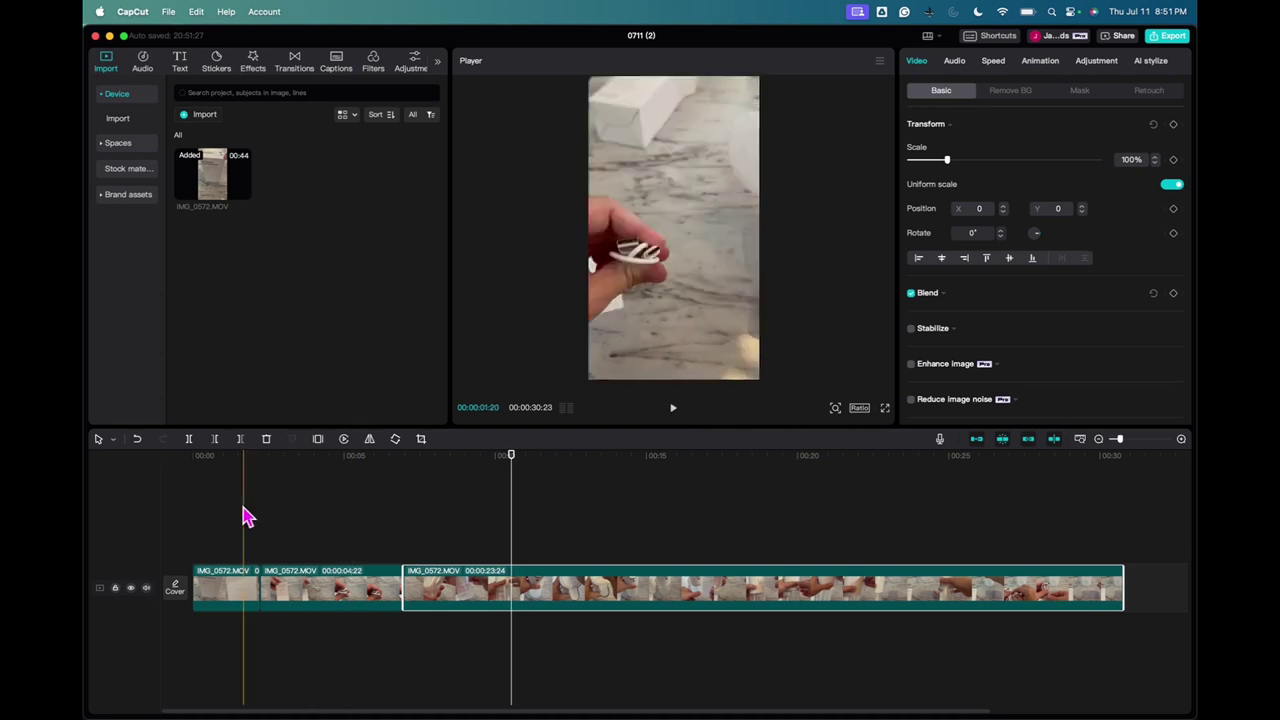
{"action": "left_click_drag", "start_coordinate": [511, 516], "coordinate": [502, 516]}
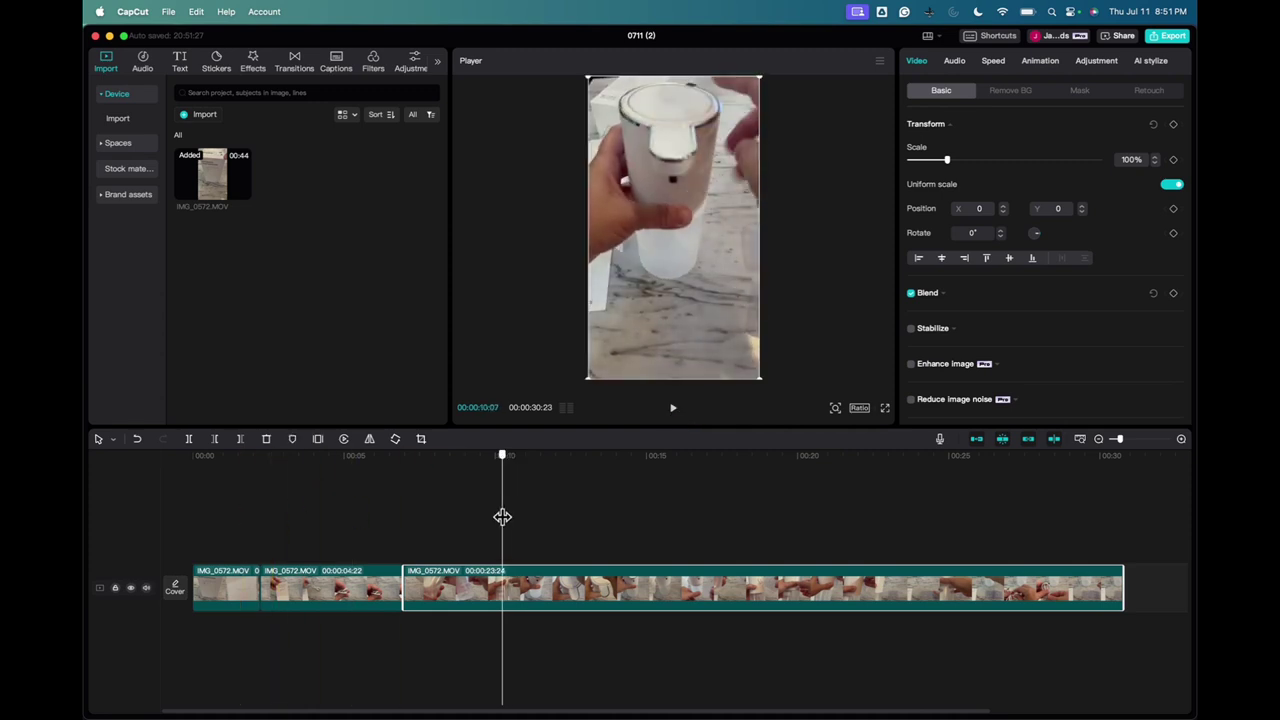
{"action": "left_click", "coordinate": [188, 439]}
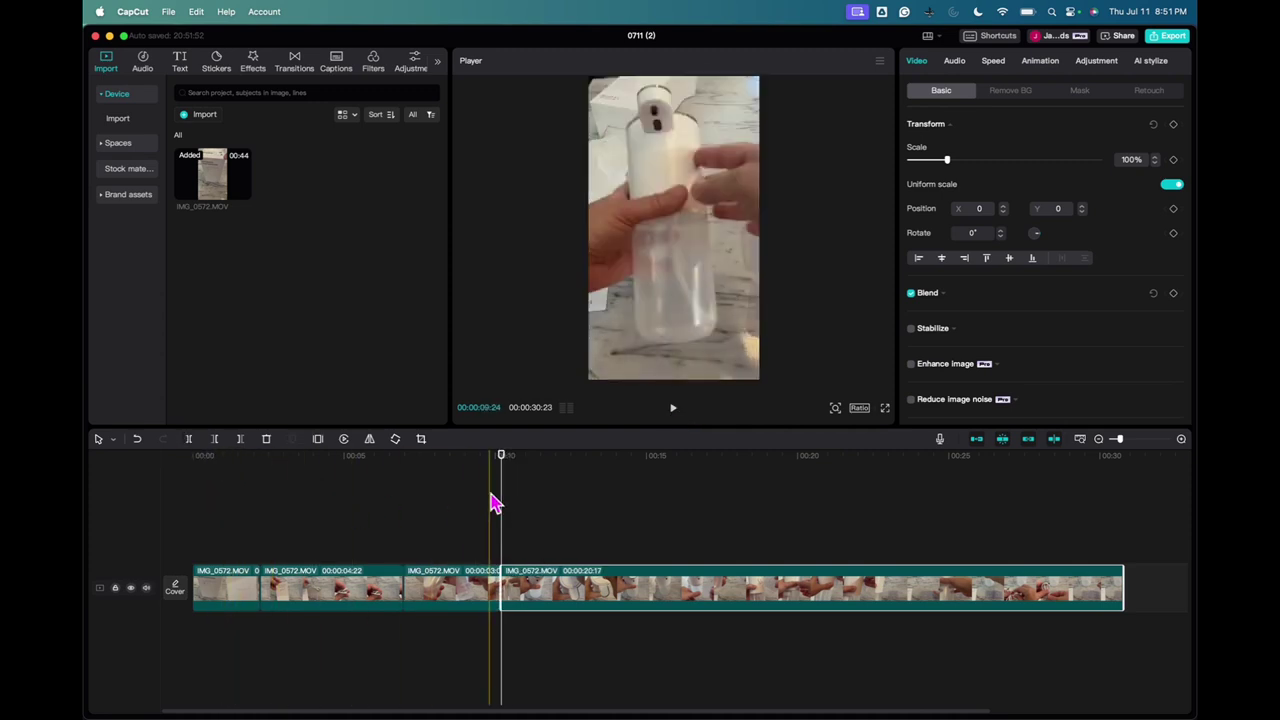
Step: Trim off the beginning of the fourth clip up to 00:00:11:12 and preview the resulting cut
{"action": "left_click_drag", "start_coordinate": [499, 501], "coordinate": [537, 501]}
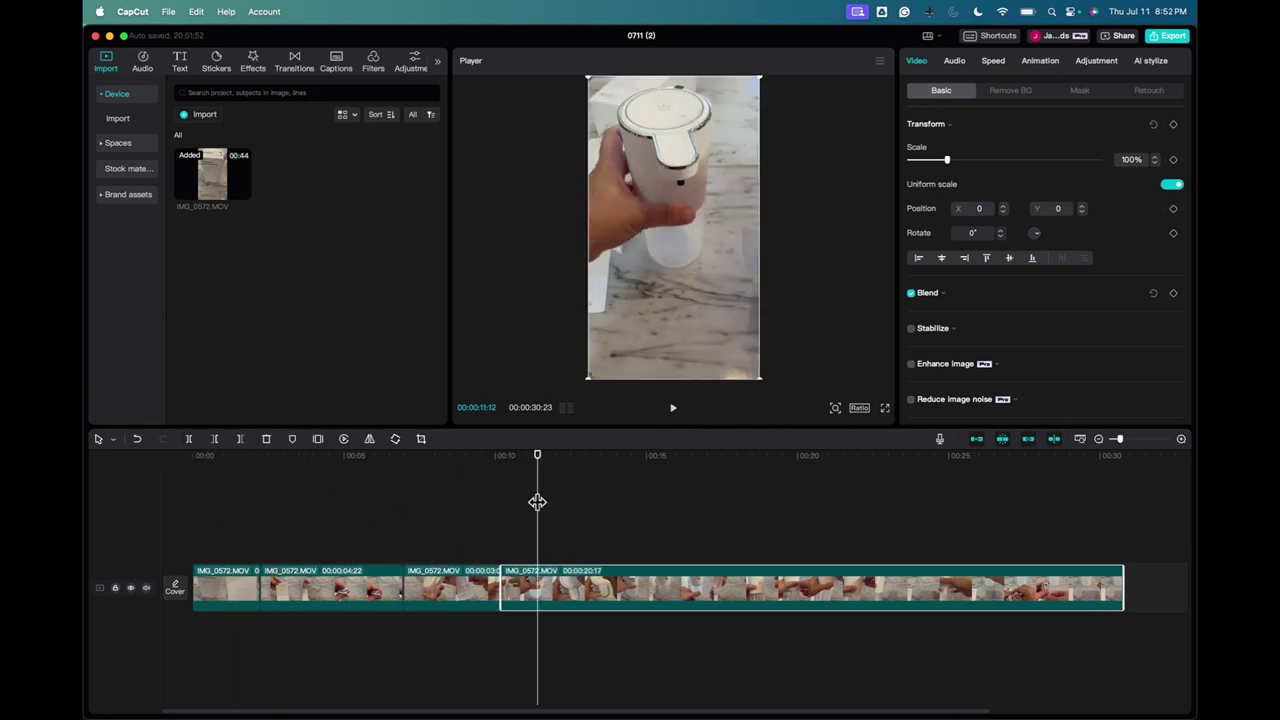
{"action": "left_click", "coordinate": [214, 441]}
{"action": "left_click_drag", "start_coordinate": [537, 516], "coordinate": [491, 520]}
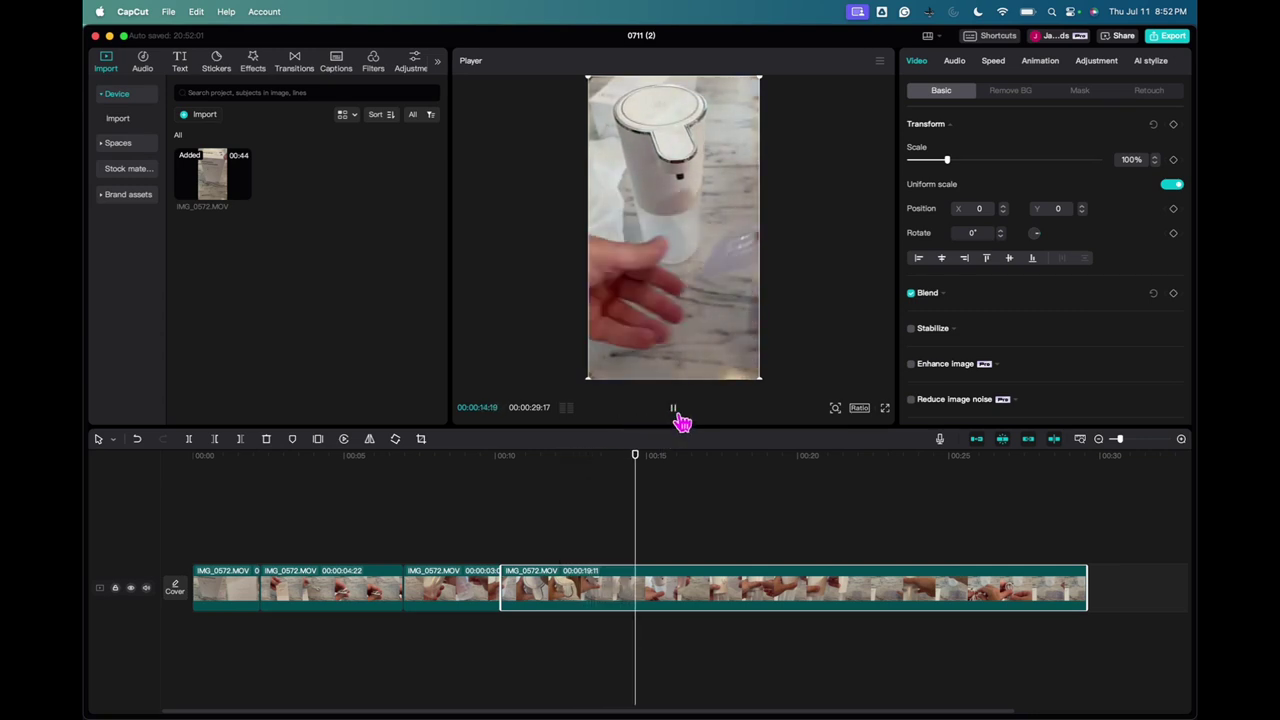
{"action": "left_click", "coordinate": [640, 522]}
{"action": "left_click_drag", "start_coordinate": [639, 522], "coordinate": [502, 533]}
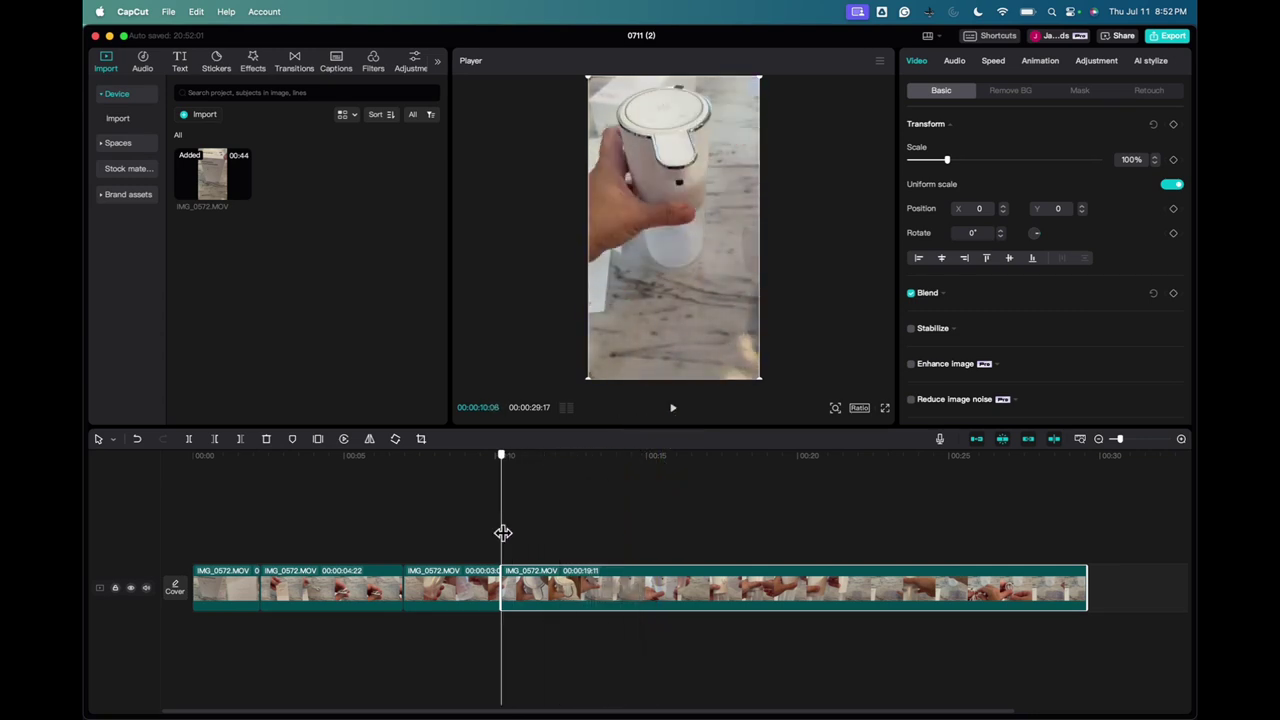
Step: Split the fourth clip at about 12.5 seconds and trim about two seconds off the beginning of the clip after it
{"action": "left_click", "coordinate": [673, 409]}
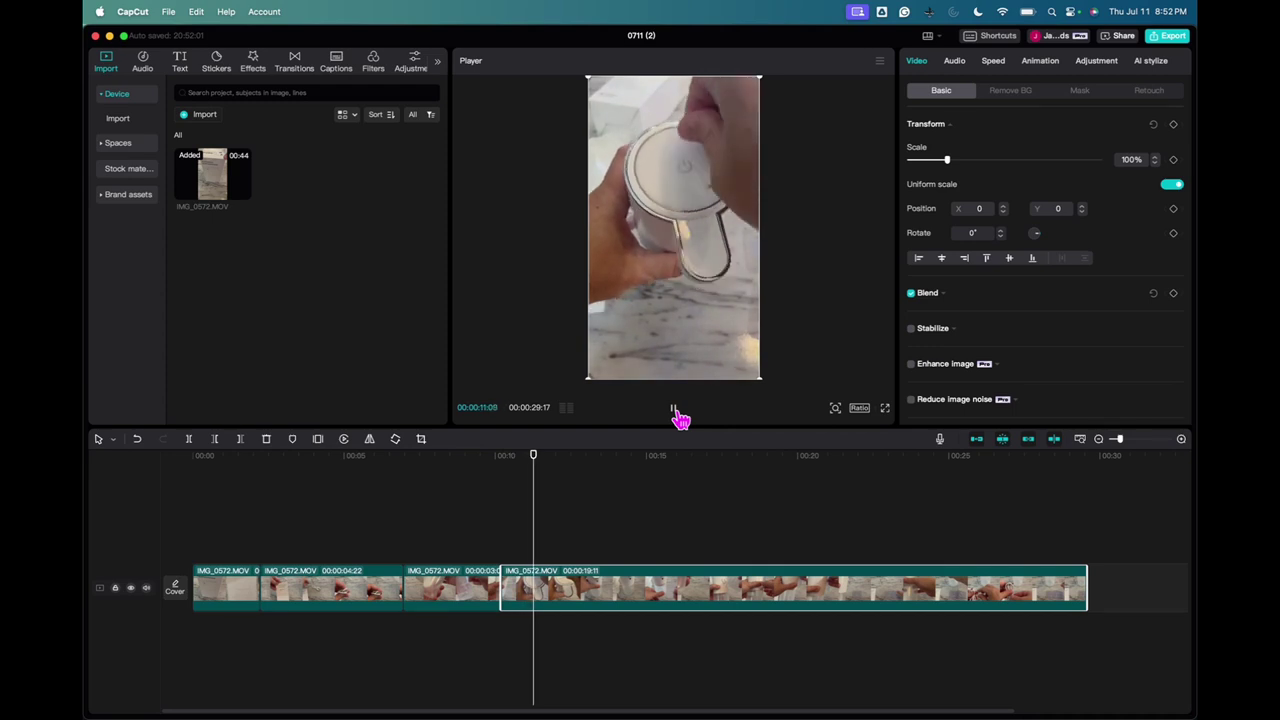
{"action": "left_click", "coordinate": [679, 419]}
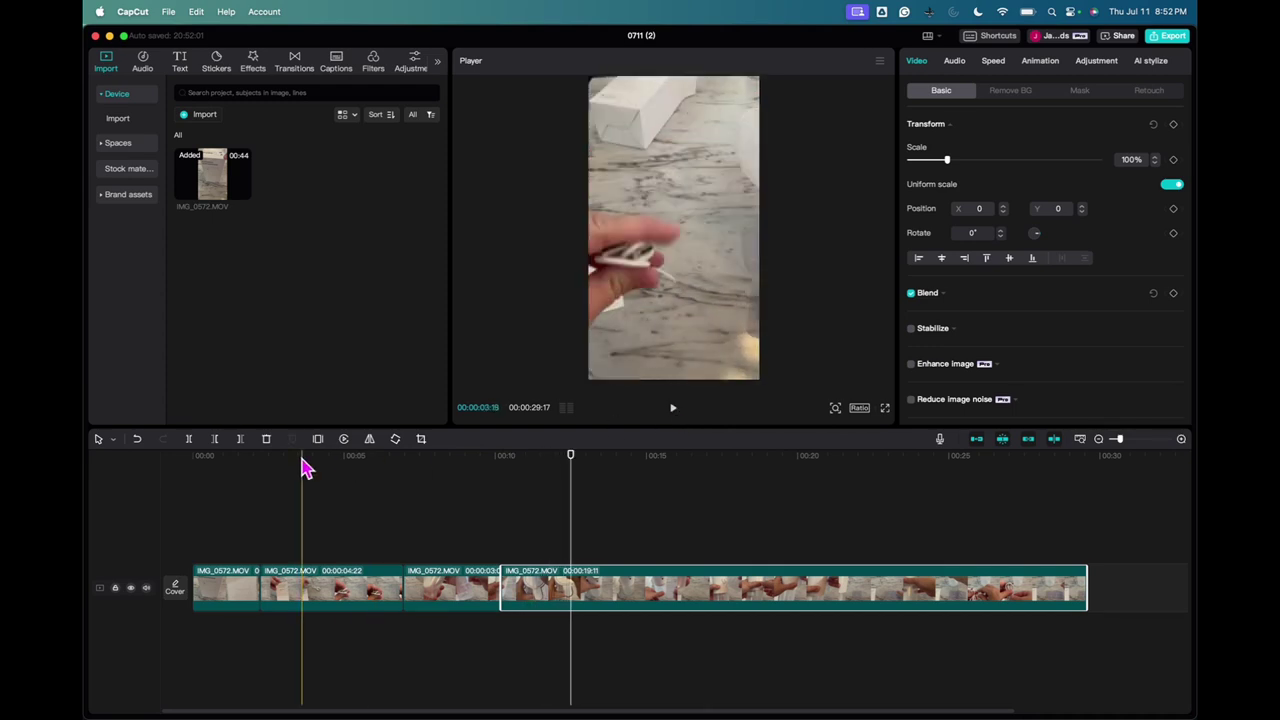
{"action": "left_click", "coordinate": [191, 440]}
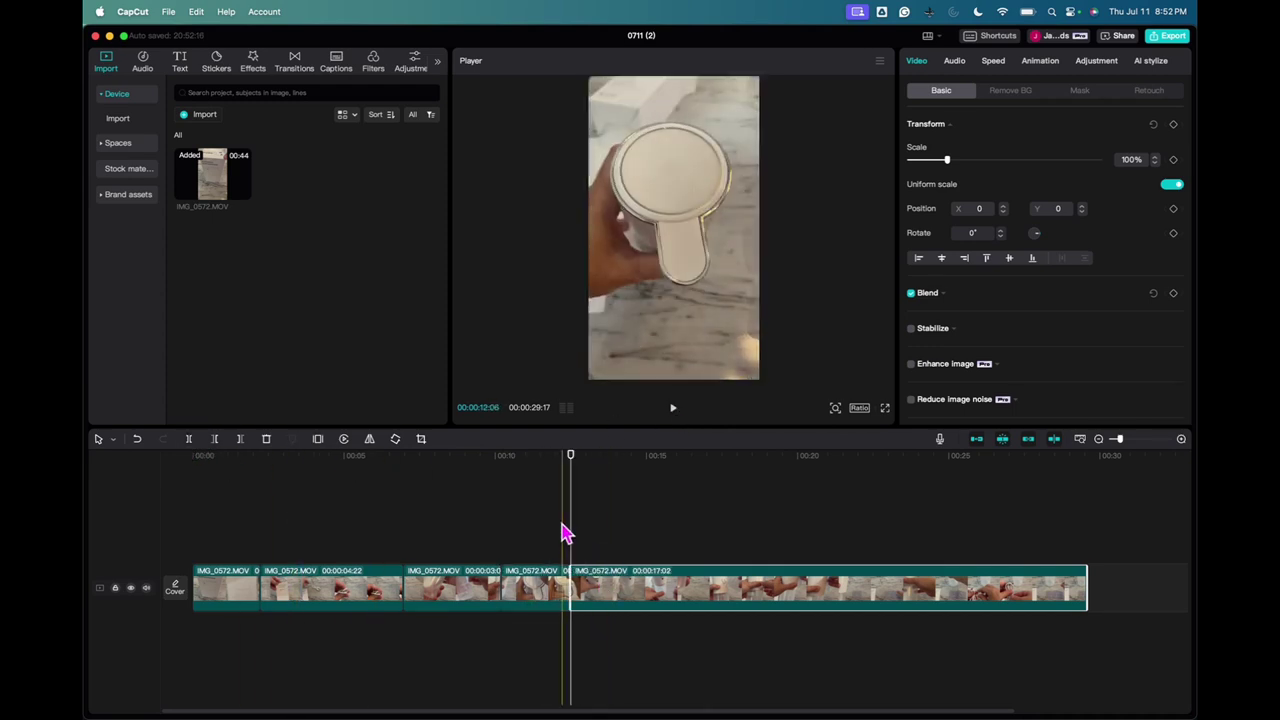
{"action": "mouse_move", "coordinate": [569, 526]}
{"action": "left_mouse_down"}
{"action": "mouse_move", "coordinate": [646, 523]}
{"action": "mouse_move", "coordinate": [623, 503]}
{"action": "mouse_move", "coordinate": [556, 511]}
{"action": "left_mouse_up"}
{"action": "left_click", "coordinate": [214, 439]}
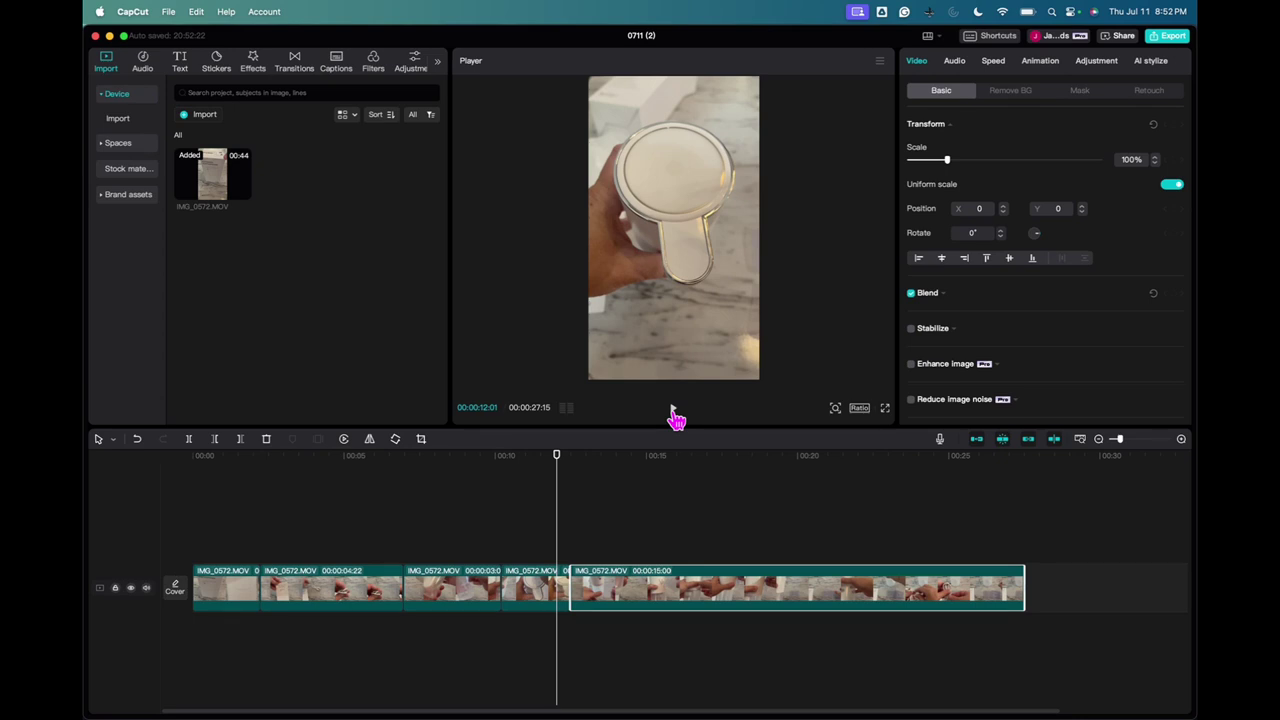
Step: Preview the remaining footage, split the last clip at 00:00:20:25 and delete the segment after the split
{"action": "left_click", "coordinate": [672, 412]}
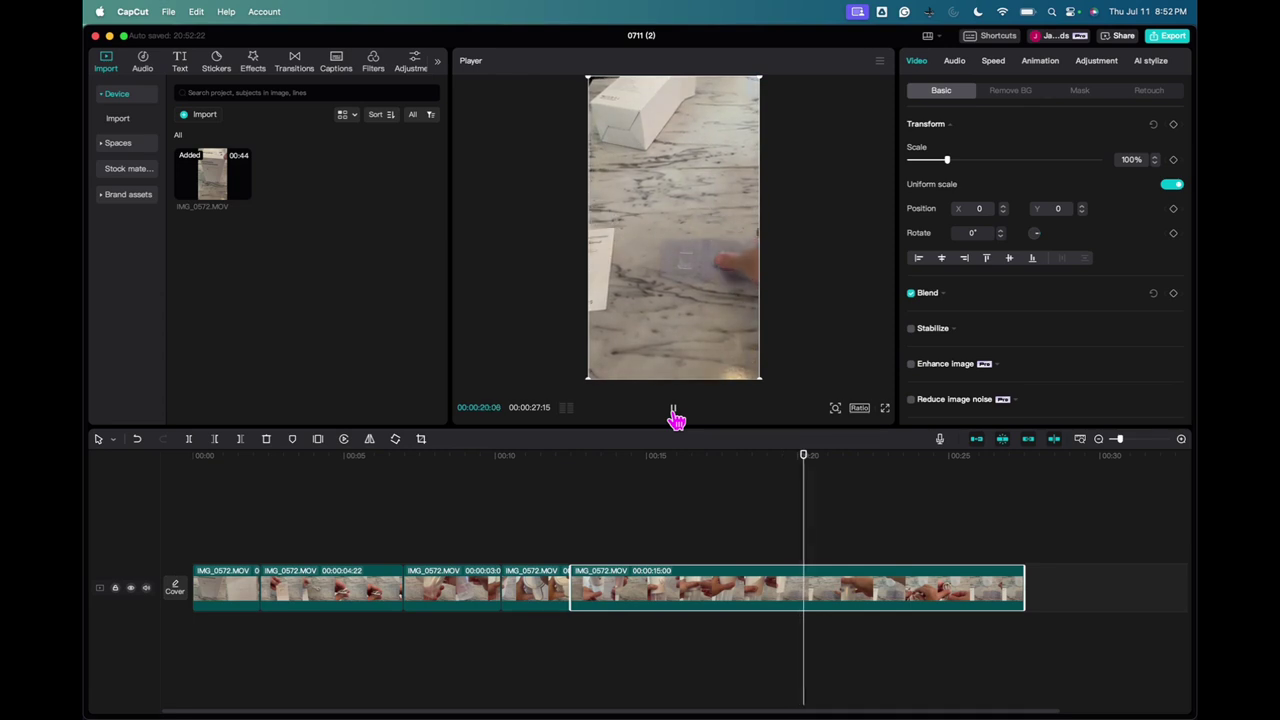
{"action": "left_click", "coordinate": [673, 412]}
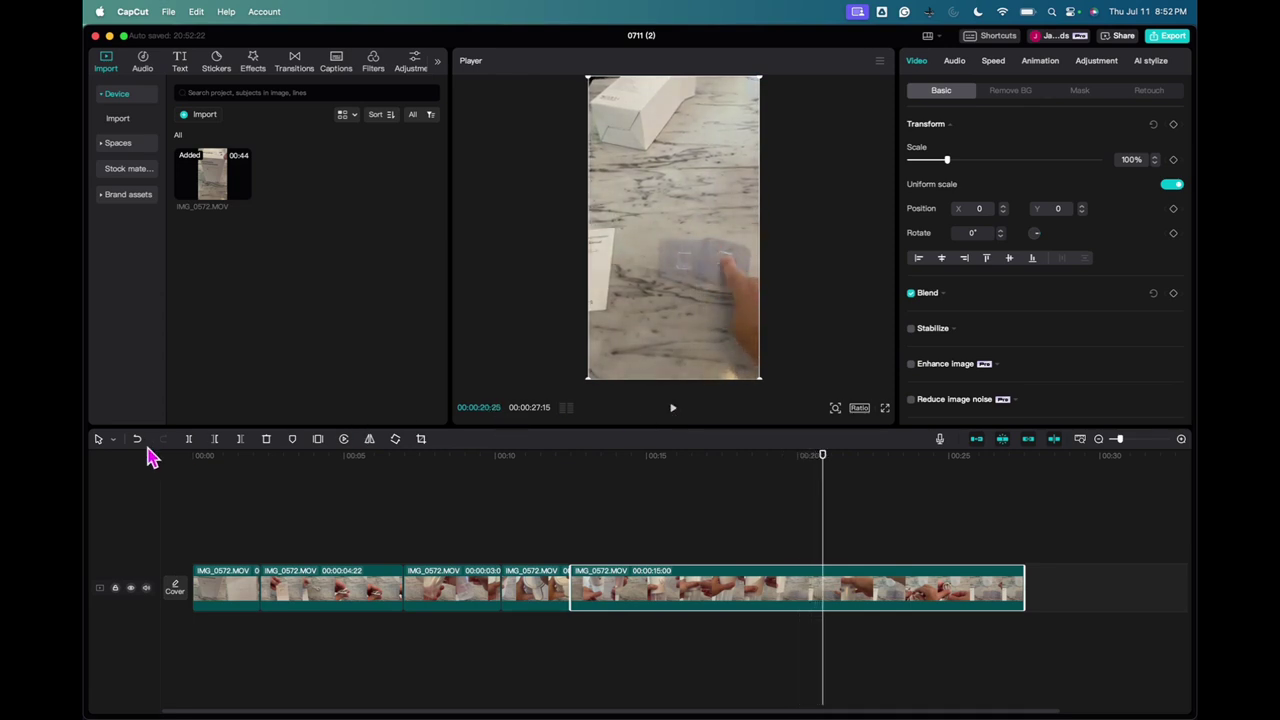
{"action": "left_click", "coordinate": [190, 440]}
{"action": "left_click", "coordinate": [675, 412]}
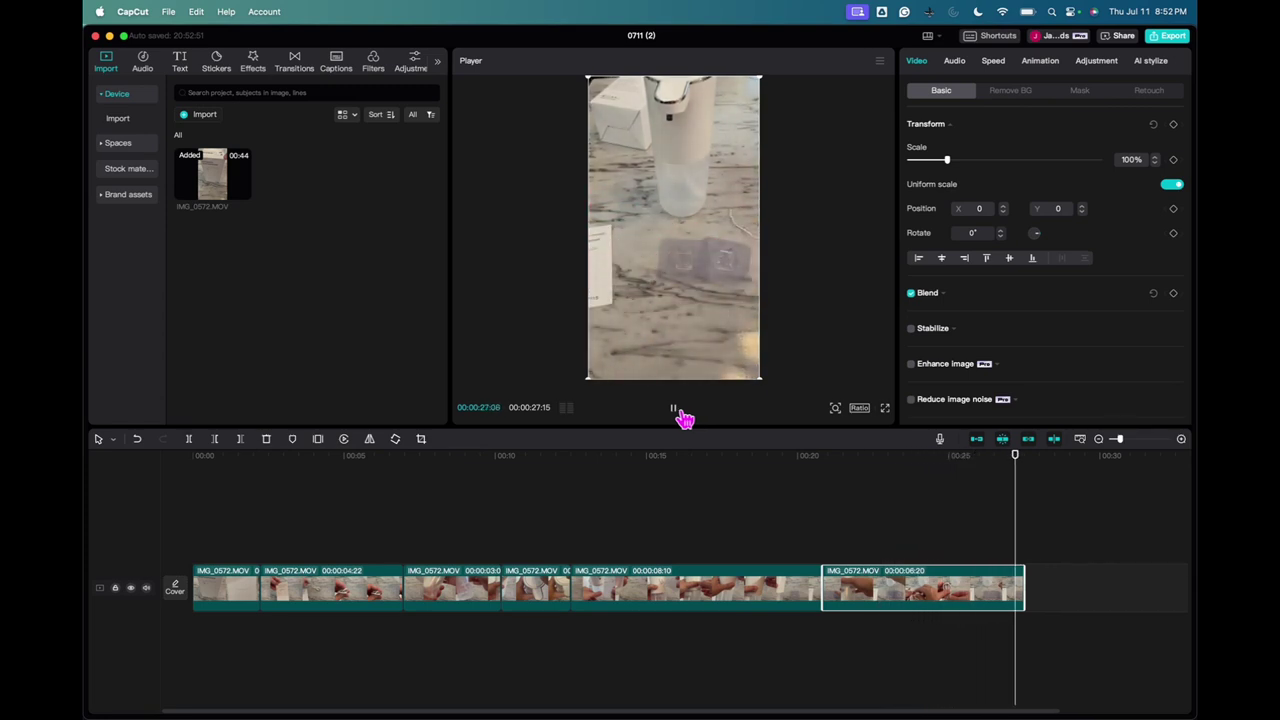
{"action": "right_click", "coordinate": [945, 594]}
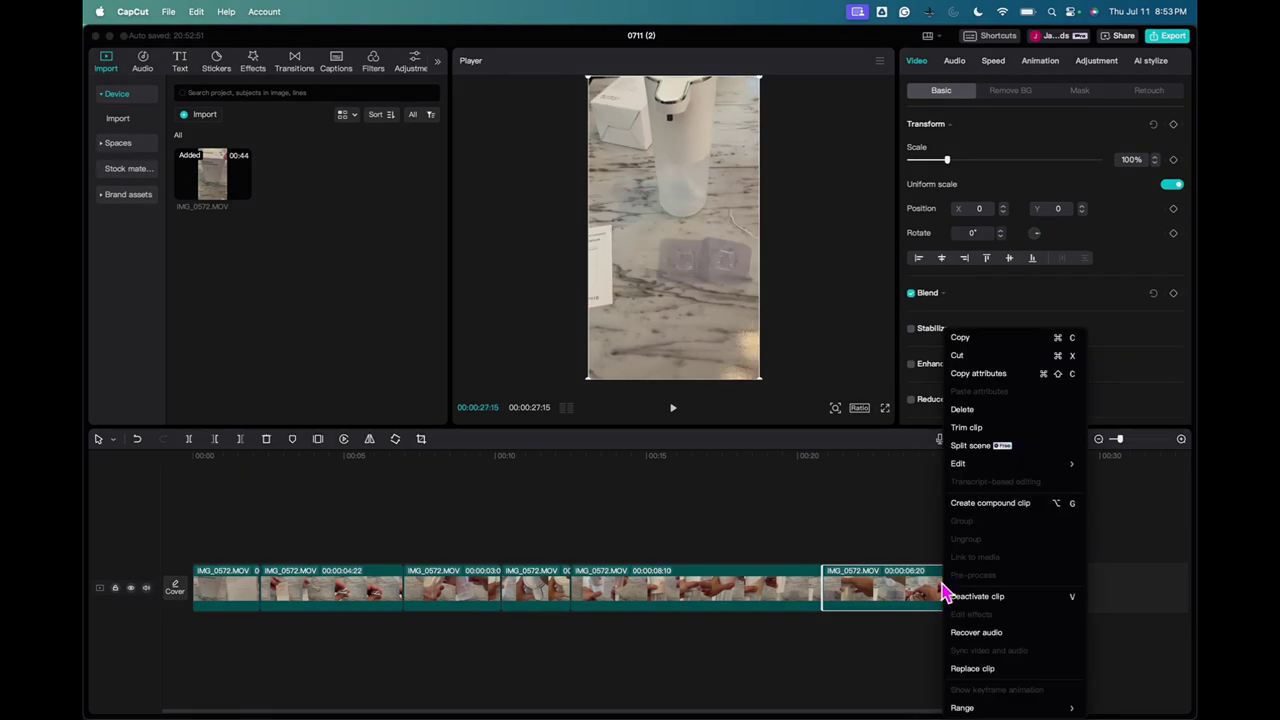
{"action": "left_click", "coordinate": [962, 409]}
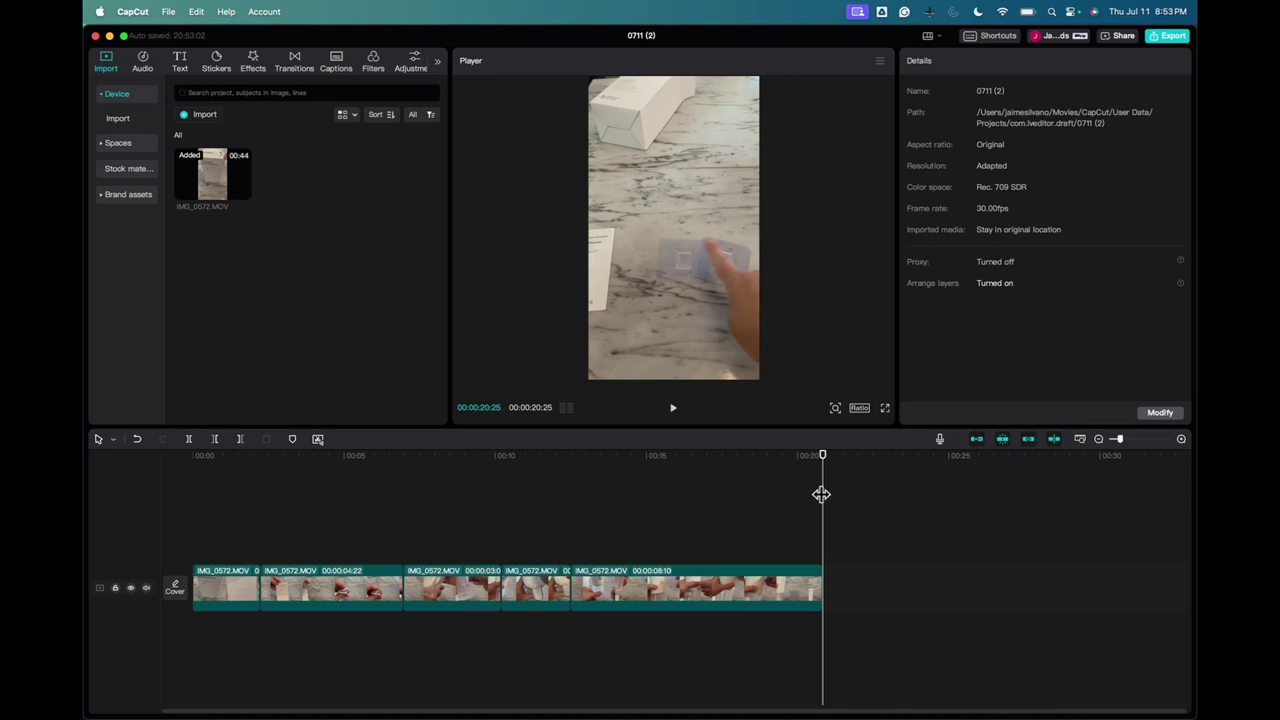
Step: Import IMG_0573.MOV from the Downloads folder into the project media
{"action": "left_click", "coordinate": [203, 118]}
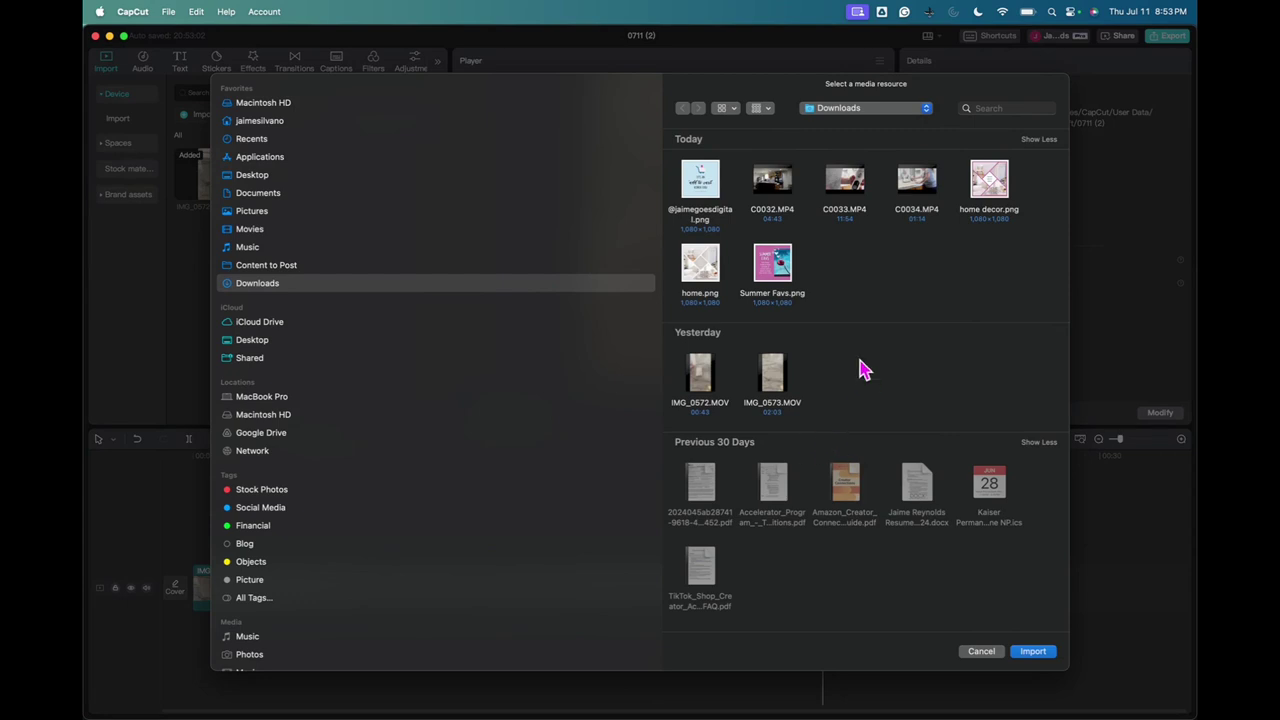
{"action": "left_click", "coordinate": [779, 371]}
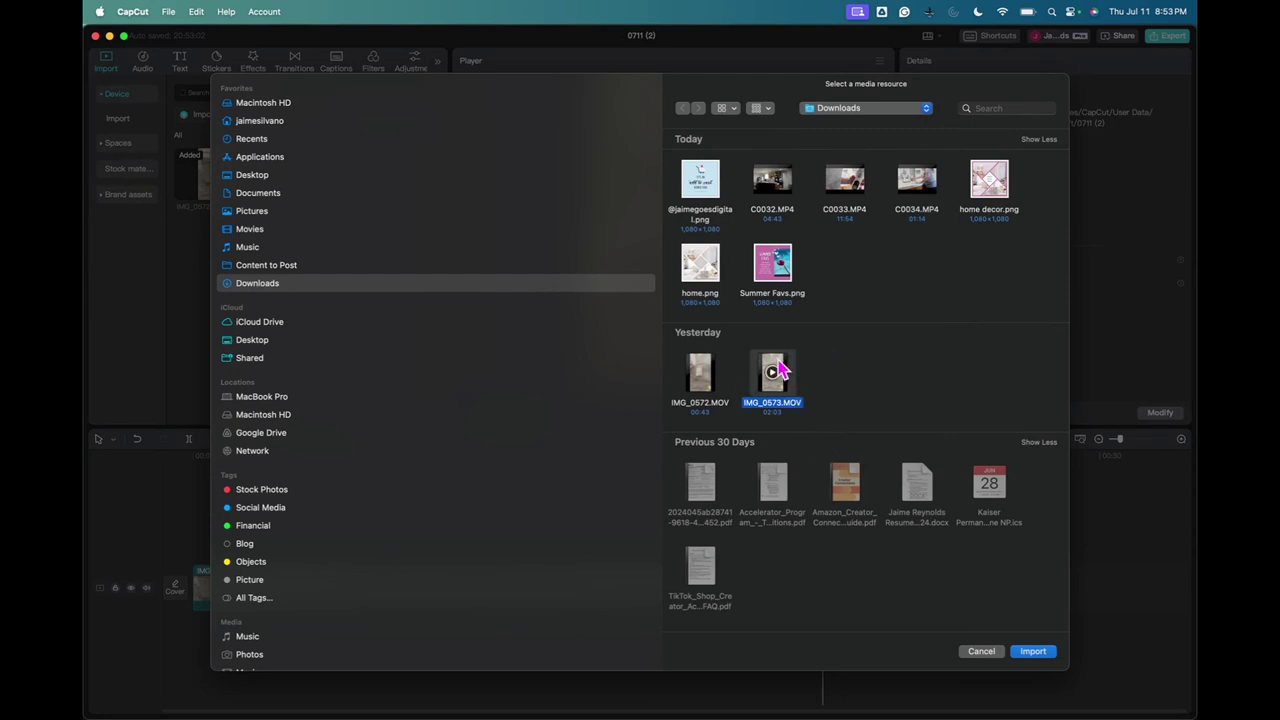
{"action": "left_click", "coordinate": [1033, 651]}
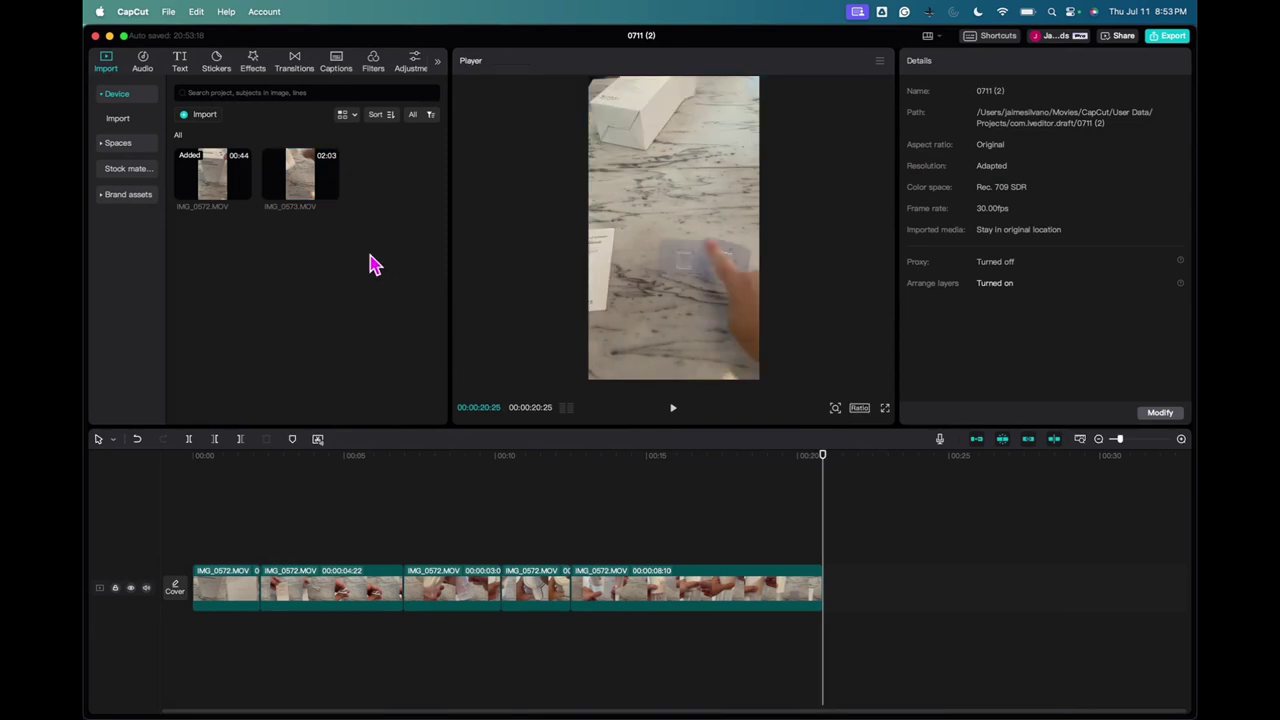
Step: Try adding IMG_0573.MOV to the timeline after the last clip, and undo it
{"action": "left_click_drag", "start_coordinate": [297, 166], "coordinate": [840, 598]}
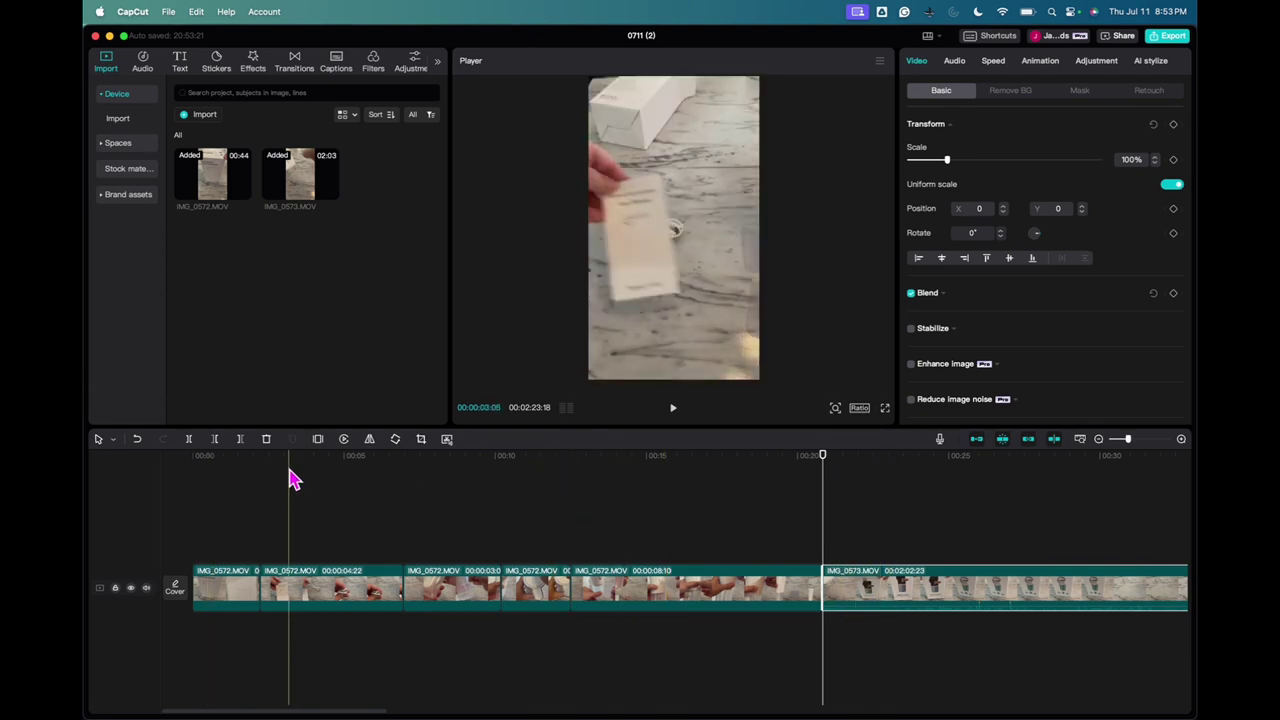
{"action": "left_click", "coordinate": [138, 442]}
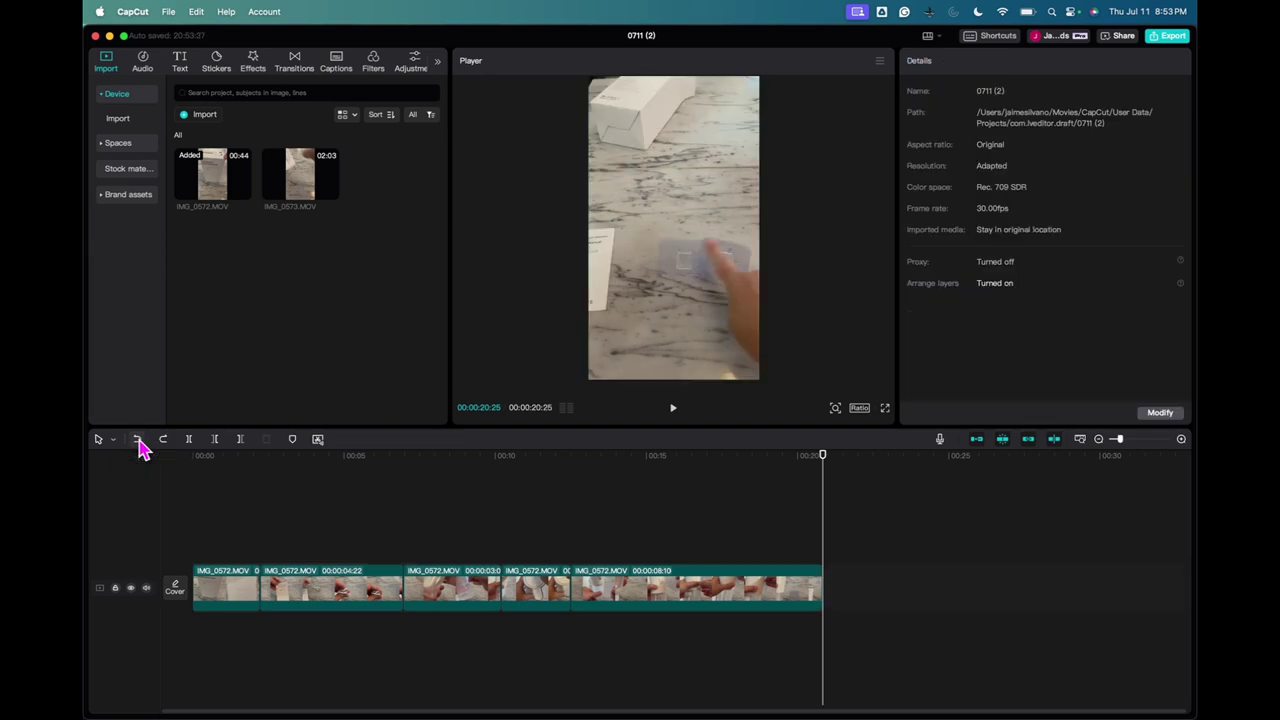
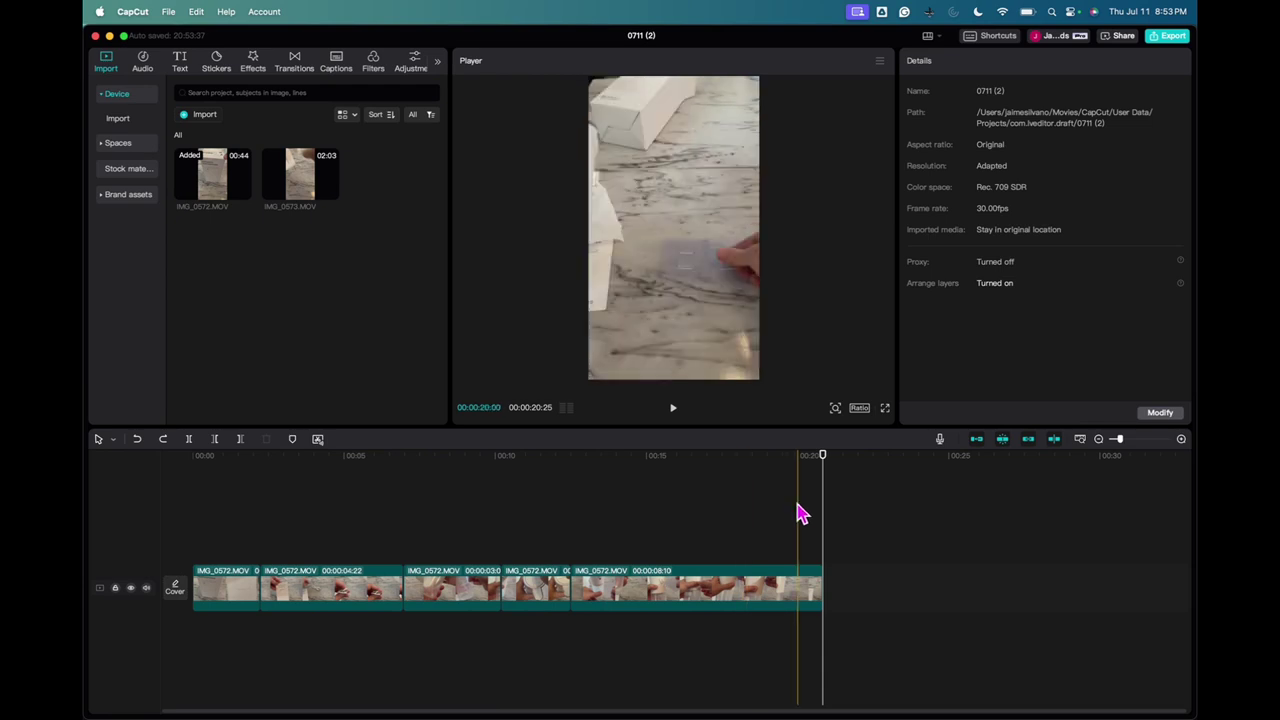
Step: Export the video to the Content to Post folder as "soap dispenser unfinished" and dismiss the sharing options
{"action": "left_click", "coordinate": [1172, 38]}
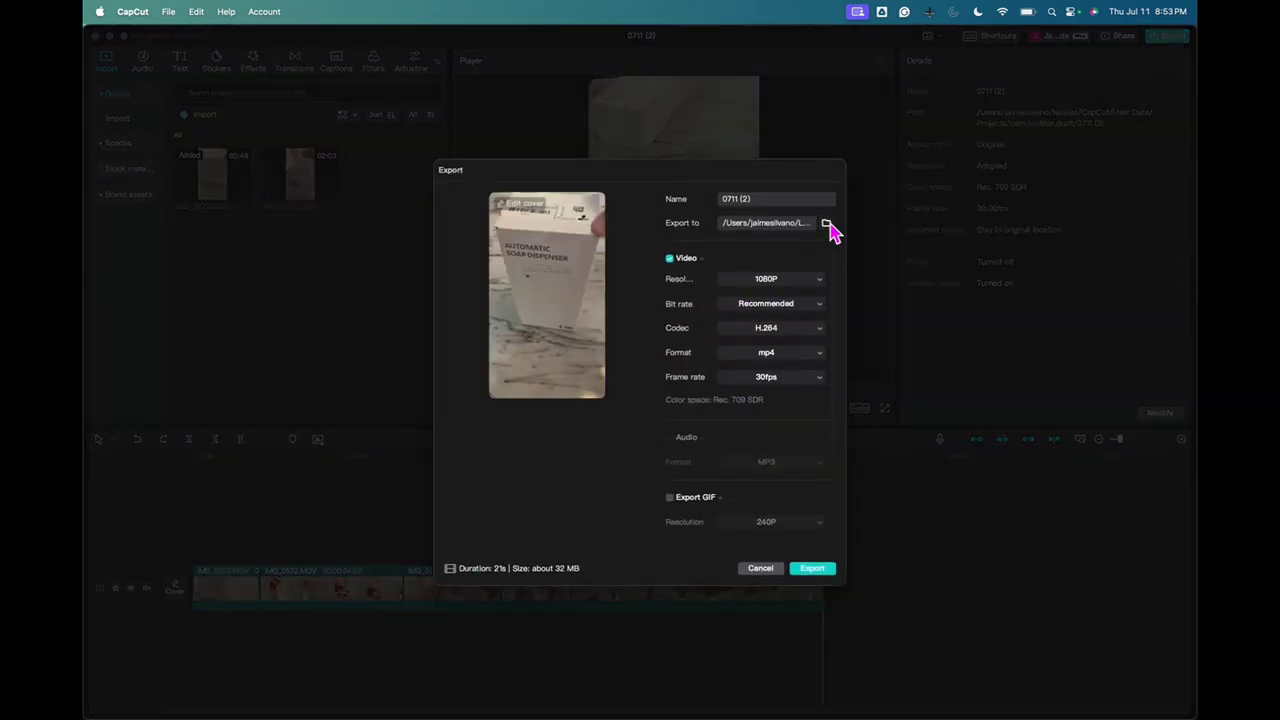
{"action": "left_click", "coordinate": [826, 224]}
{"action": "left_click", "coordinate": [270, 268]}
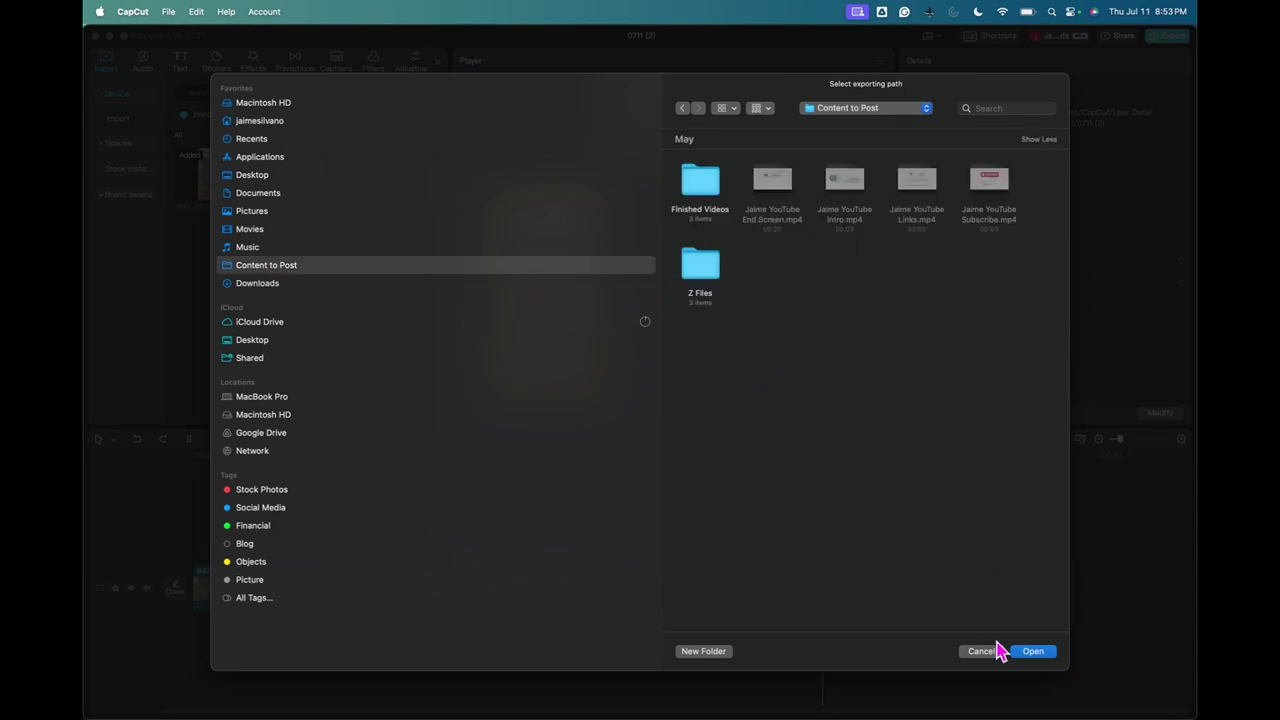
{"action": "left_click", "coordinate": [1031, 652]}
{"action": "left_click_drag", "start_coordinate": [778, 200], "coordinate": [677, 202]}
{"action": "type", "text": "soap dispenser unfinished"}
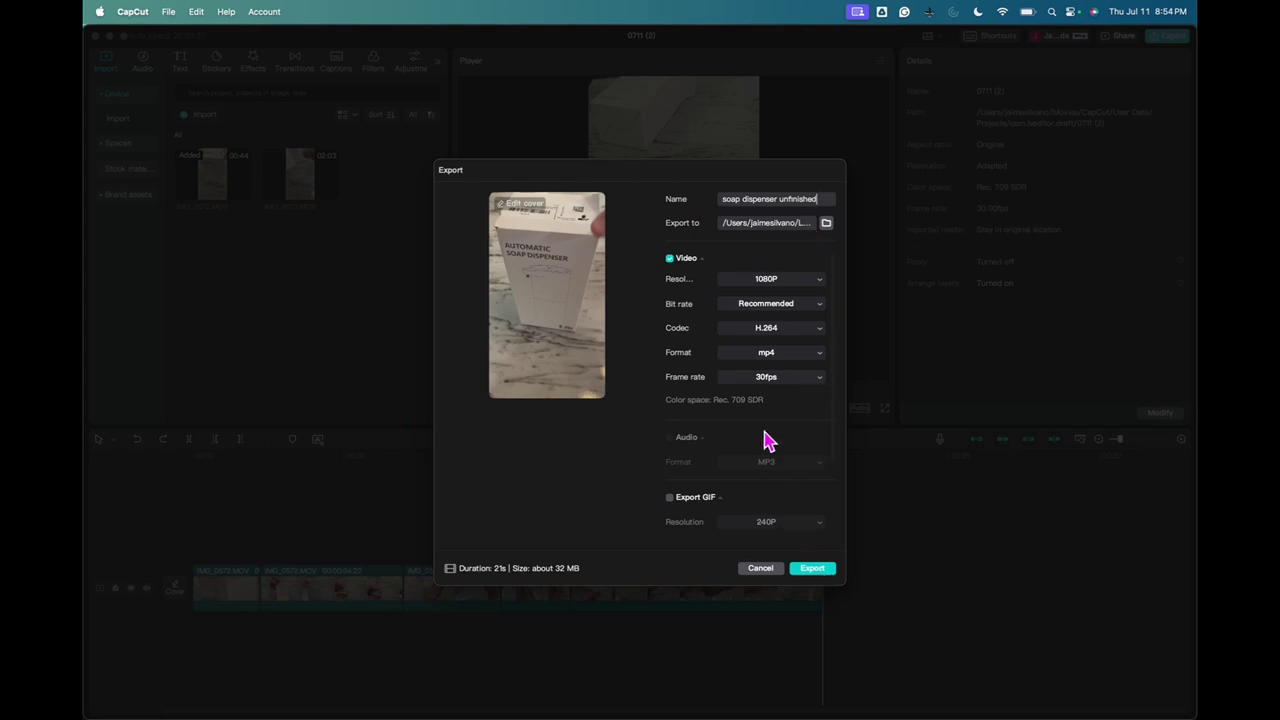
{"action": "left_click", "coordinate": [815, 569]}
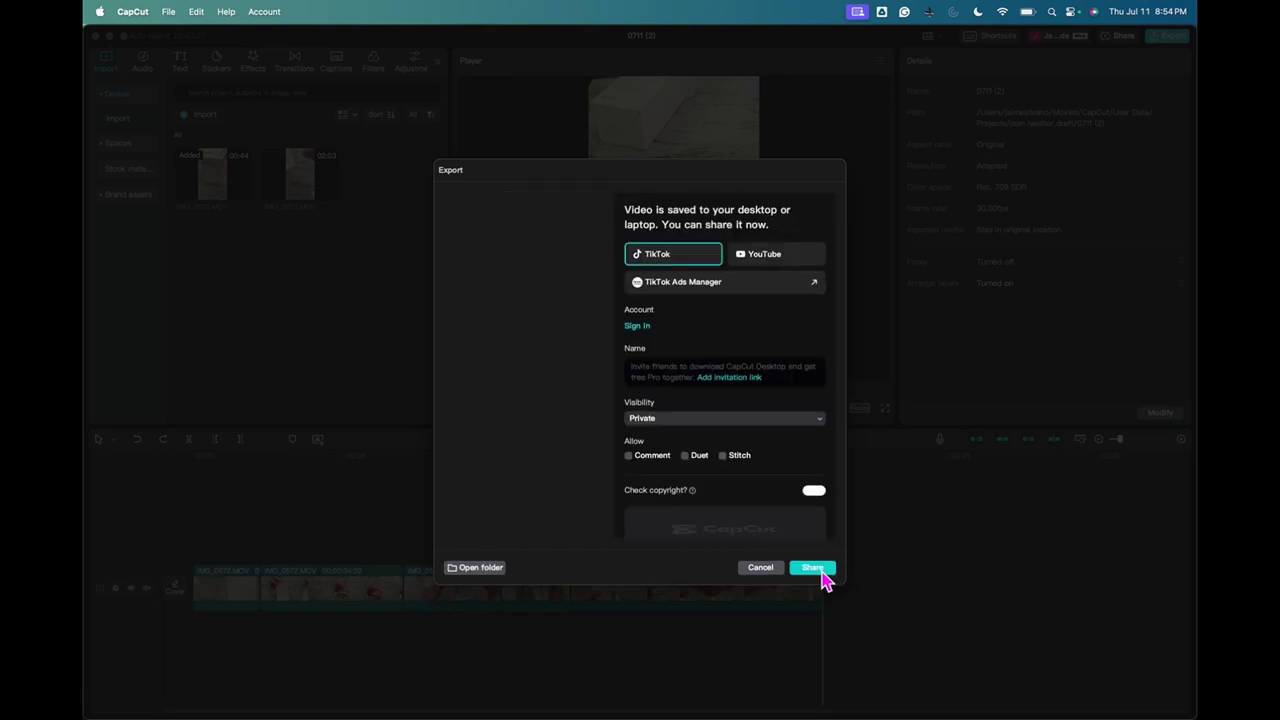
{"action": "left_click", "coordinate": [760, 568]}
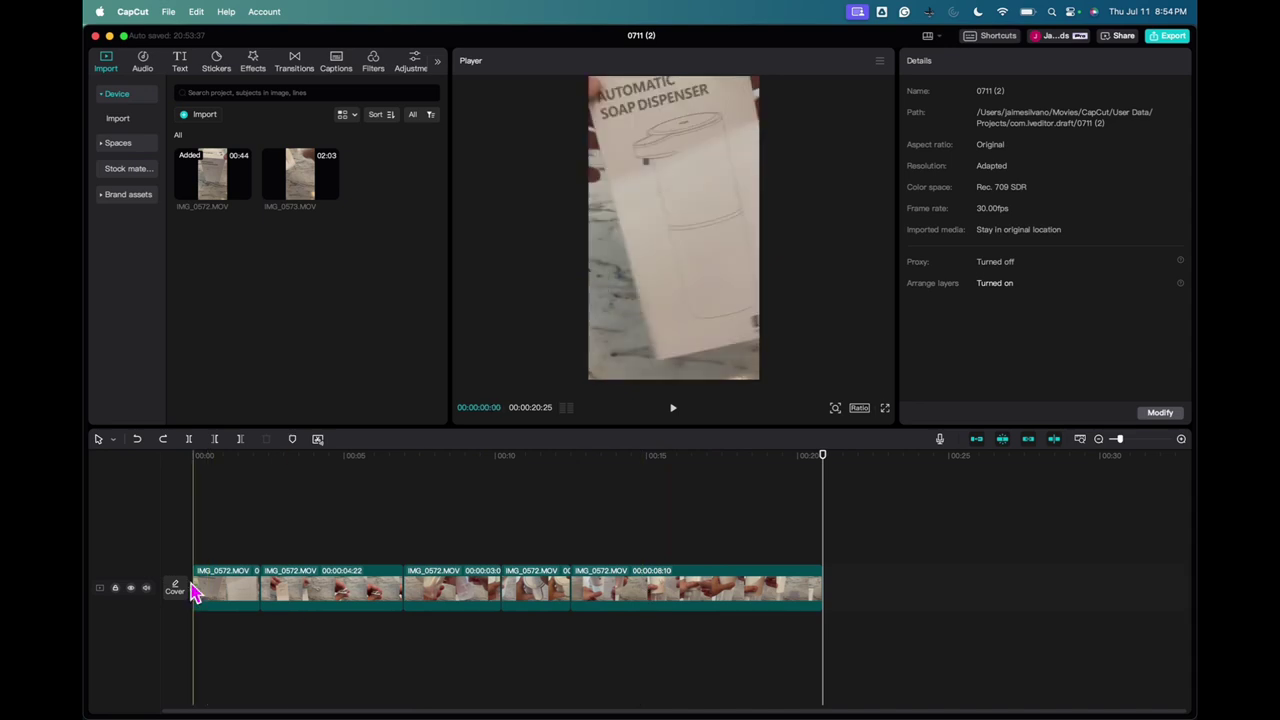
{"action": "left_click", "coordinate": [235, 592]}
{"action": "left_click", "coordinate": [340, 598]}
{"action": "left_click", "coordinate": [480, 600]}
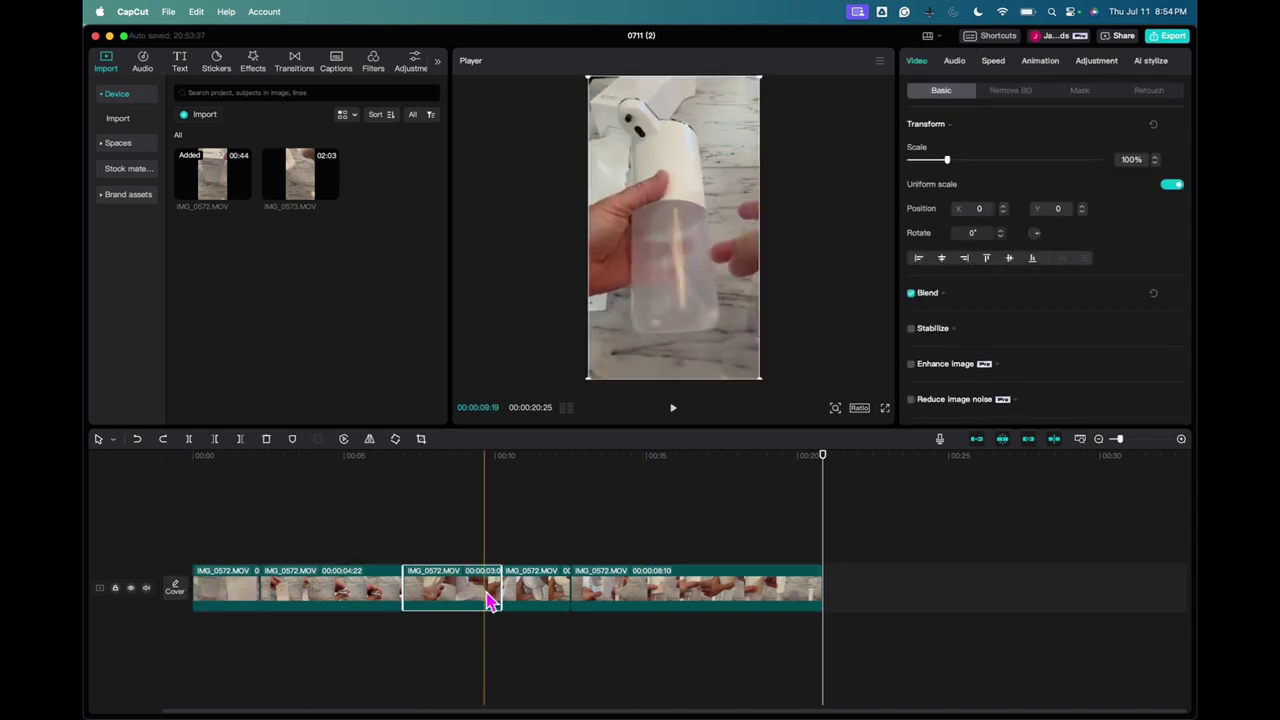
{"action": "left_click", "coordinate": [540, 592]}
{"action": "left_click", "coordinate": [640, 598]}
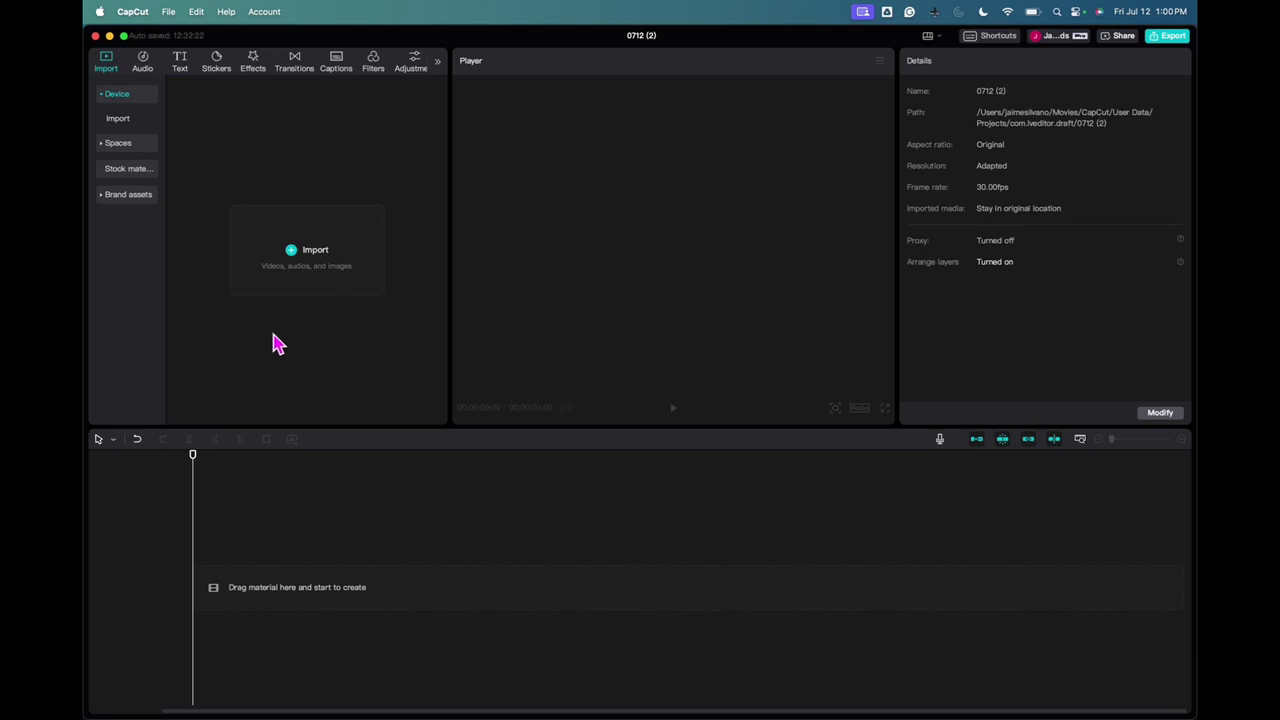
Step: Import soap dispenser unfinished.mp4 from the Content to Post folder into the new project's media
{"action": "left_click", "coordinate": [333, 270]}
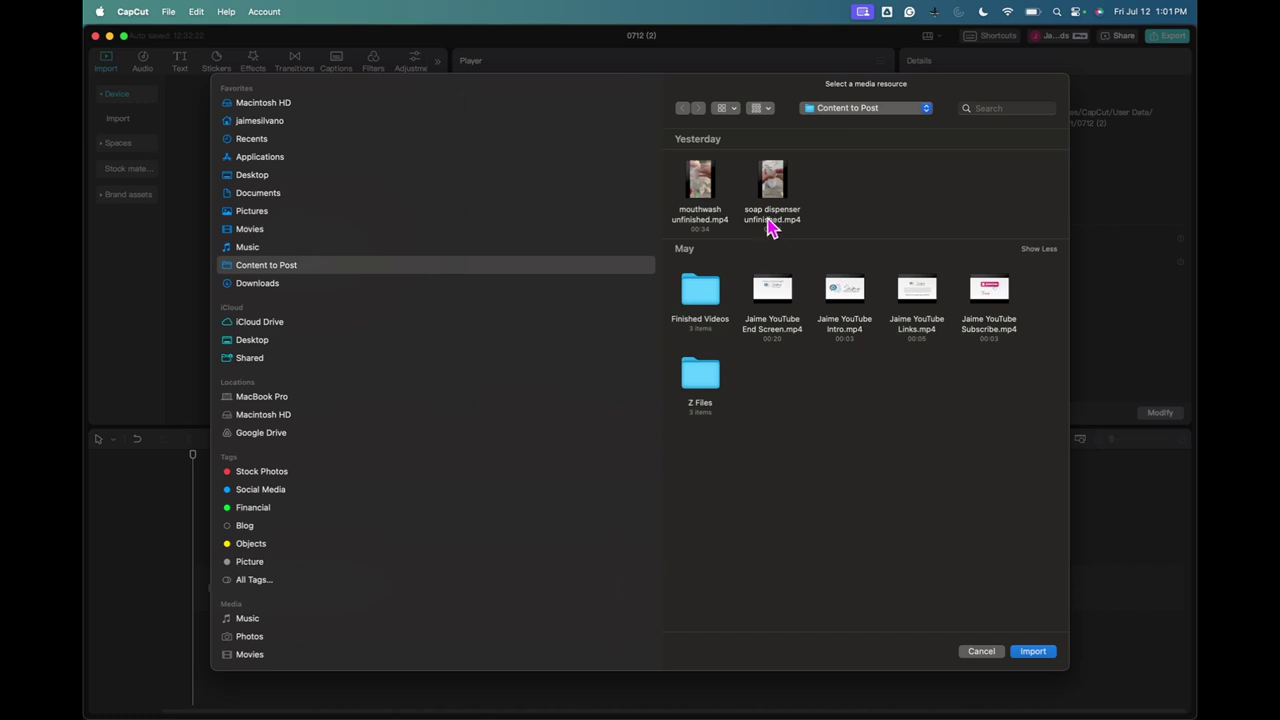
{"action": "left_click", "coordinate": [780, 178]}
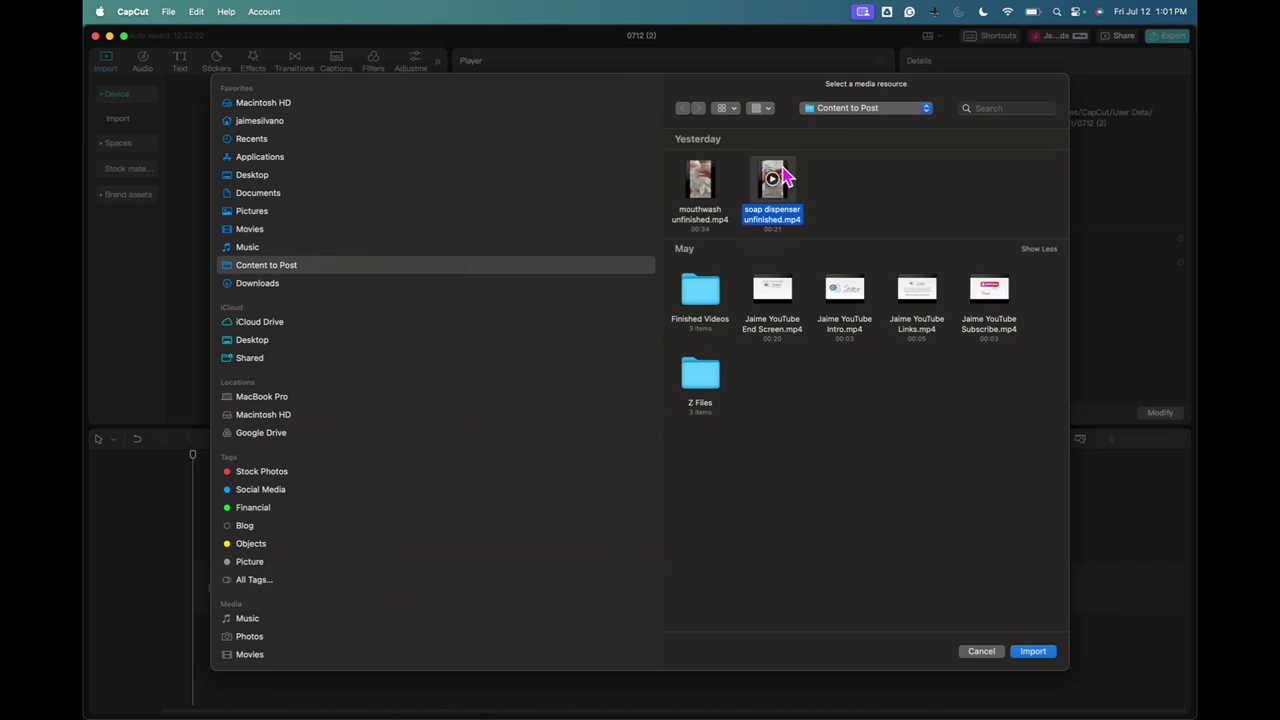
{"action": "left_click", "coordinate": [1033, 655]}
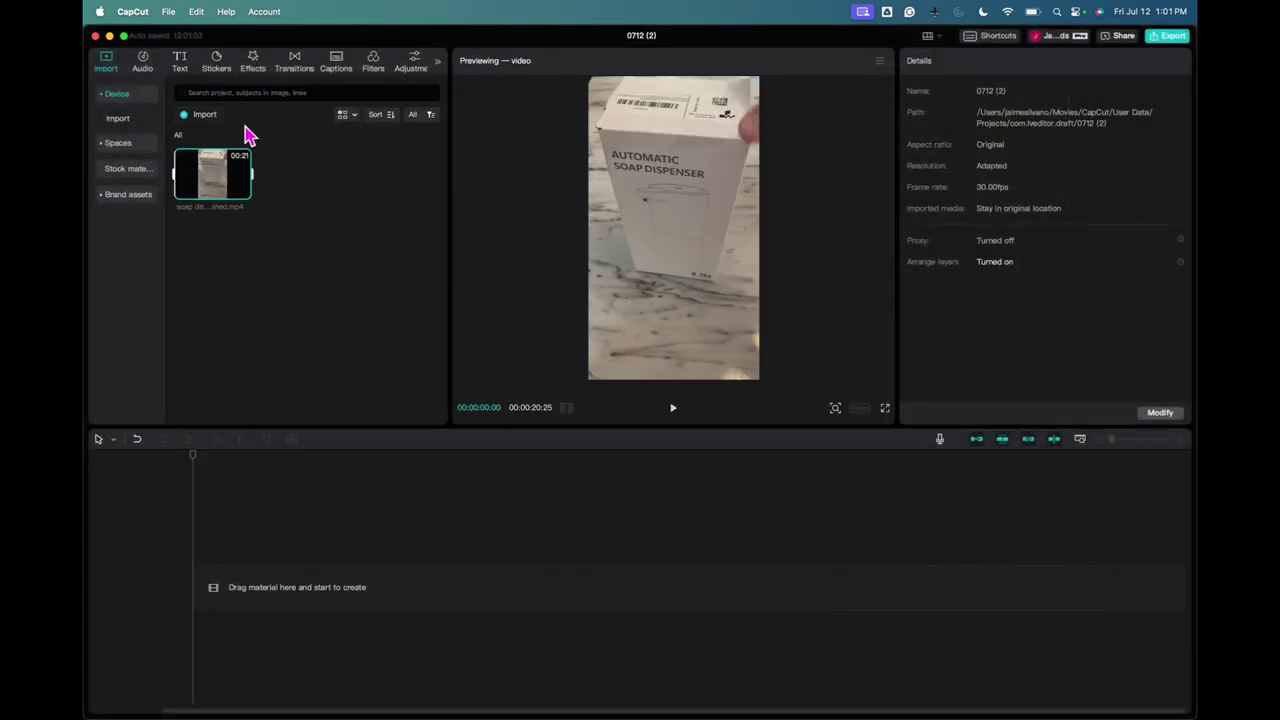
Step: Import IMG_0593.MOV from the Downloads folder and place it on the timeline directly after the soap dispenser unfinished.mp4 clip
{"action": "left_click", "coordinate": [206, 117]}
{"action": "left_click", "coordinate": [257, 288]}
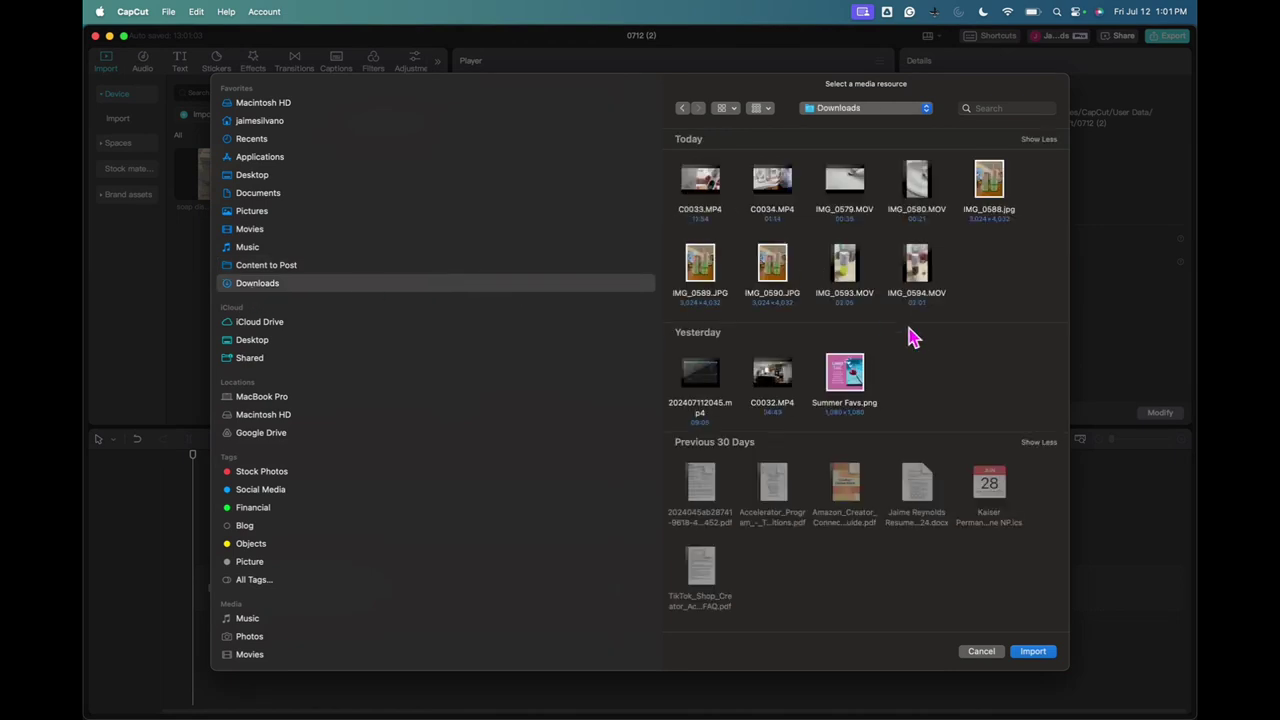
{"action": "left_click", "coordinate": [853, 259]}
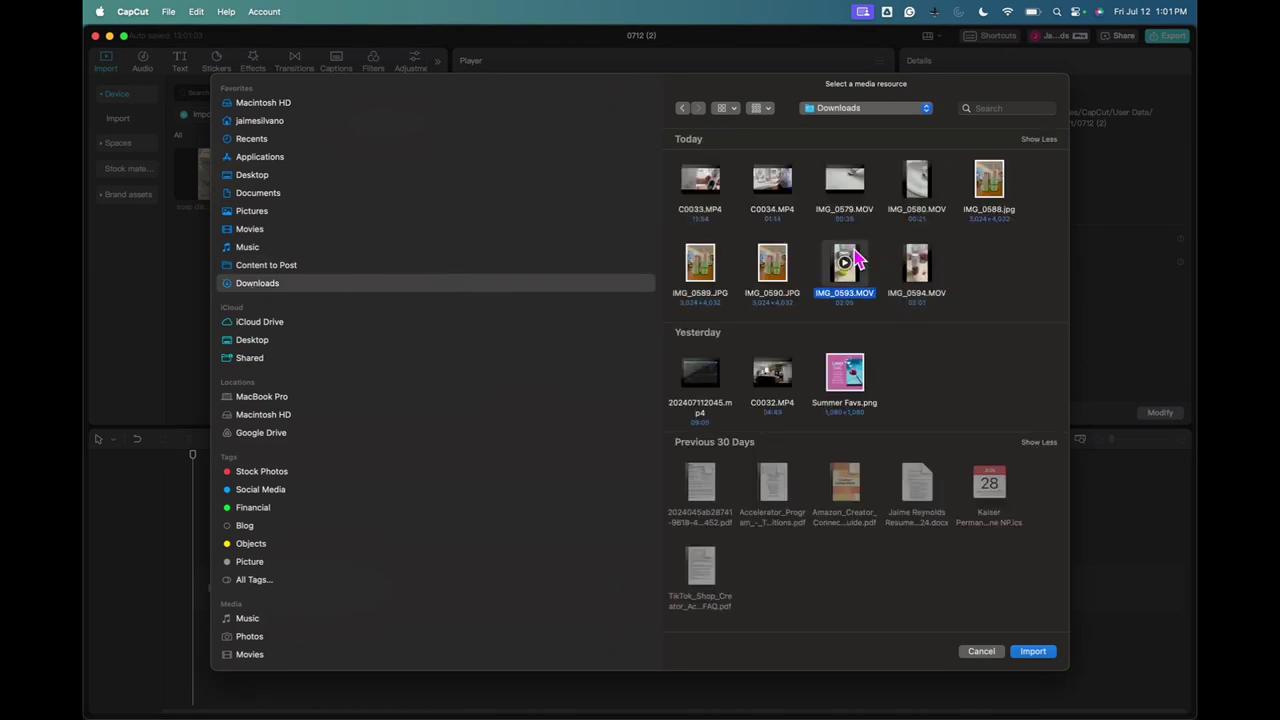
{"action": "left_click", "coordinate": [1033, 652]}
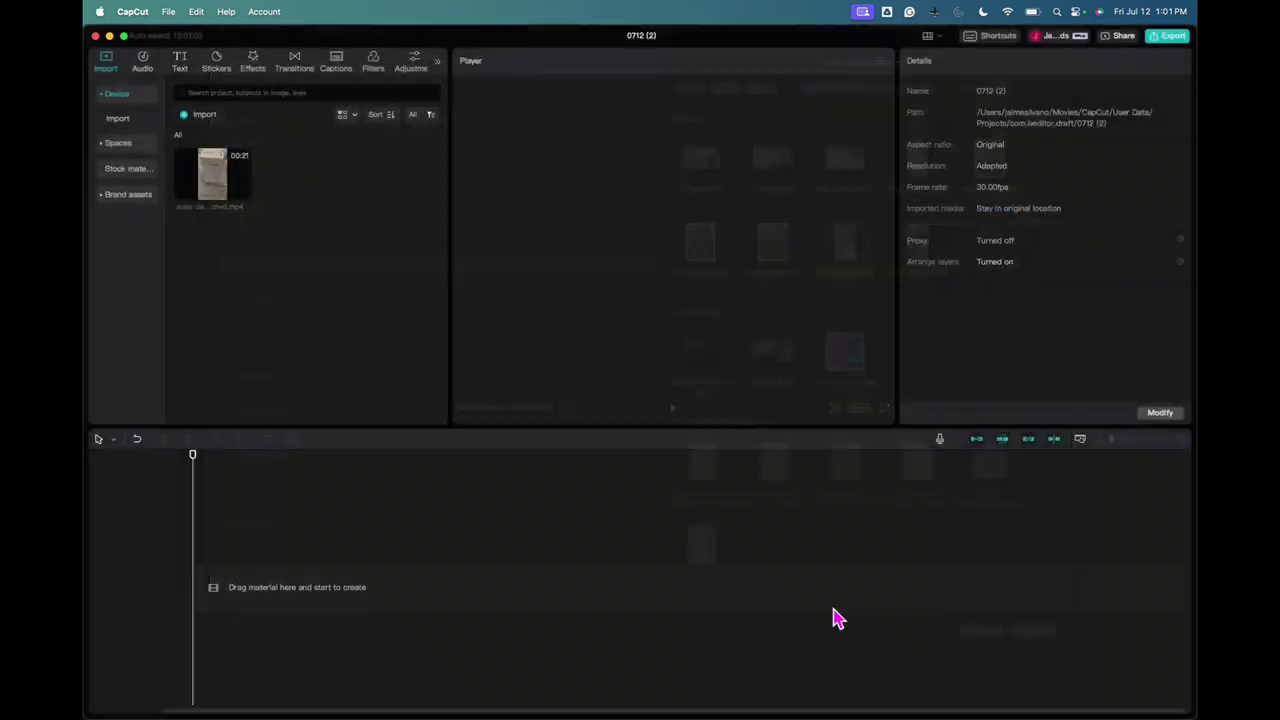
{"action": "left_click_drag", "start_coordinate": [238, 183], "coordinate": [234, 600]}
{"action": "left_click_drag", "start_coordinate": [307, 175], "coordinate": [545, 590]}
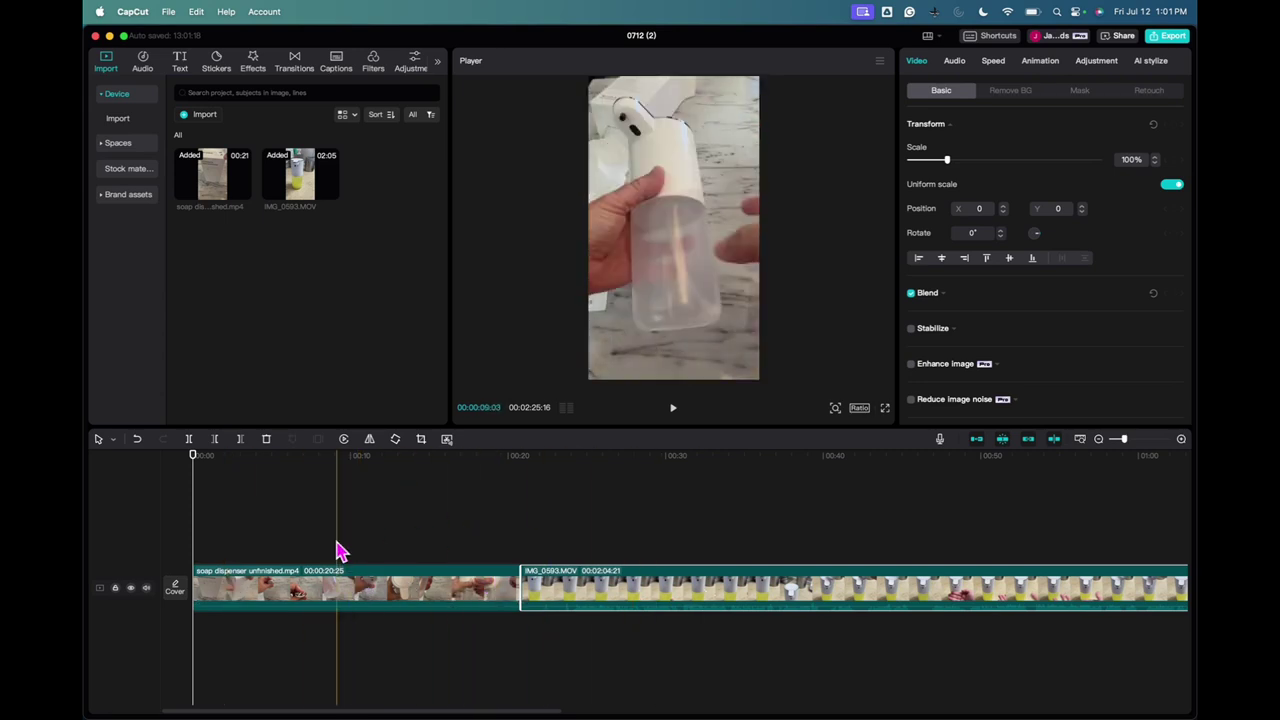
Step: Preview the opening of the IMG_0593.MOV clip and remove its footage before 00:00:24:09
{"action": "left_click", "coordinate": [505, 487]}
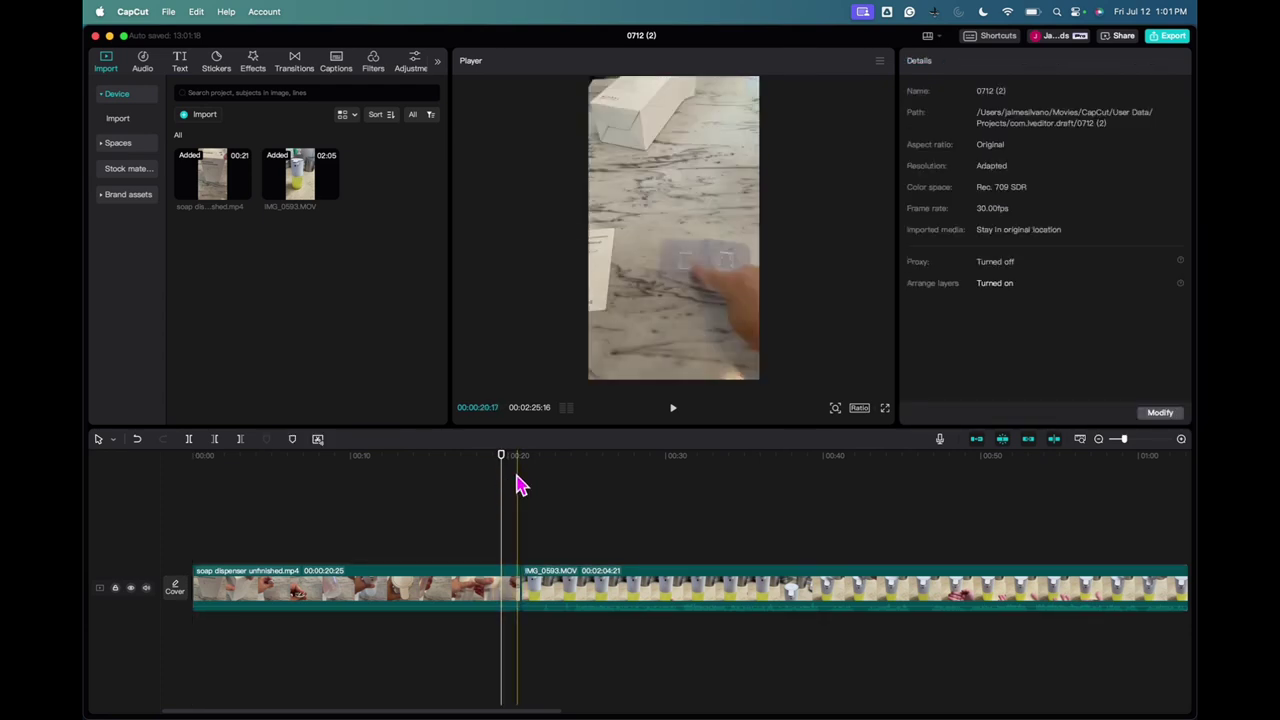
{"action": "left_click", "coordinate": [675, 412]}
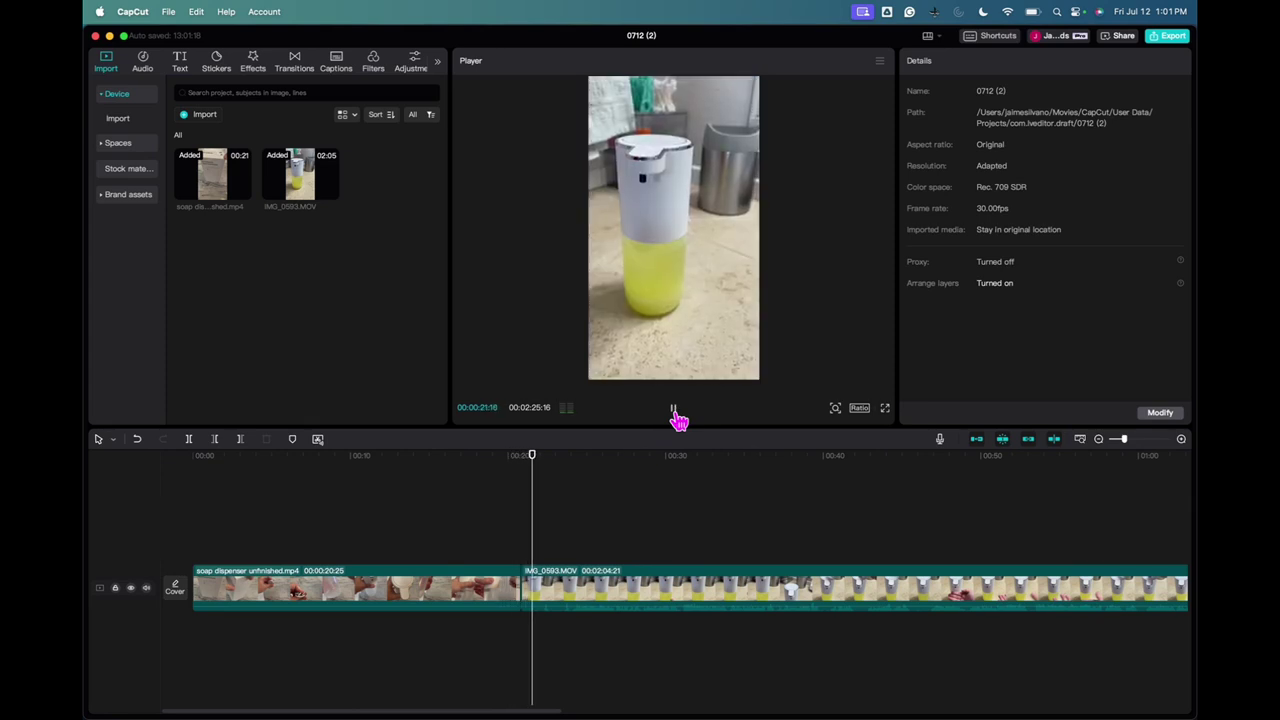
{"action": "key", "text": "XF86AudioRaiseVolume"}
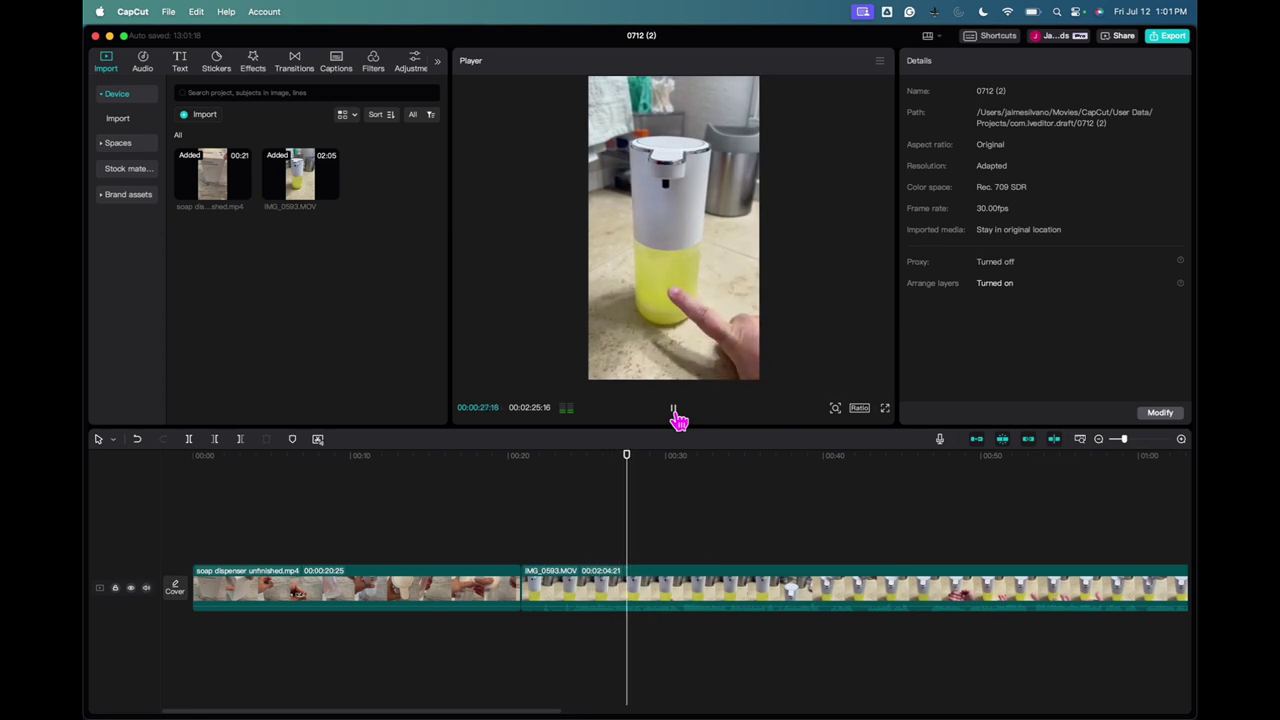
{"action": "left_click", "coordinate": [676, 418]}
{"action": "left_click_drag", "start_coordinate": [652, 537], "coordinate": [561, 529]}
{"action": "left_click", "coordinate": [675, 410]}
{"action": "left_click", "coordinate": [675, 410]}
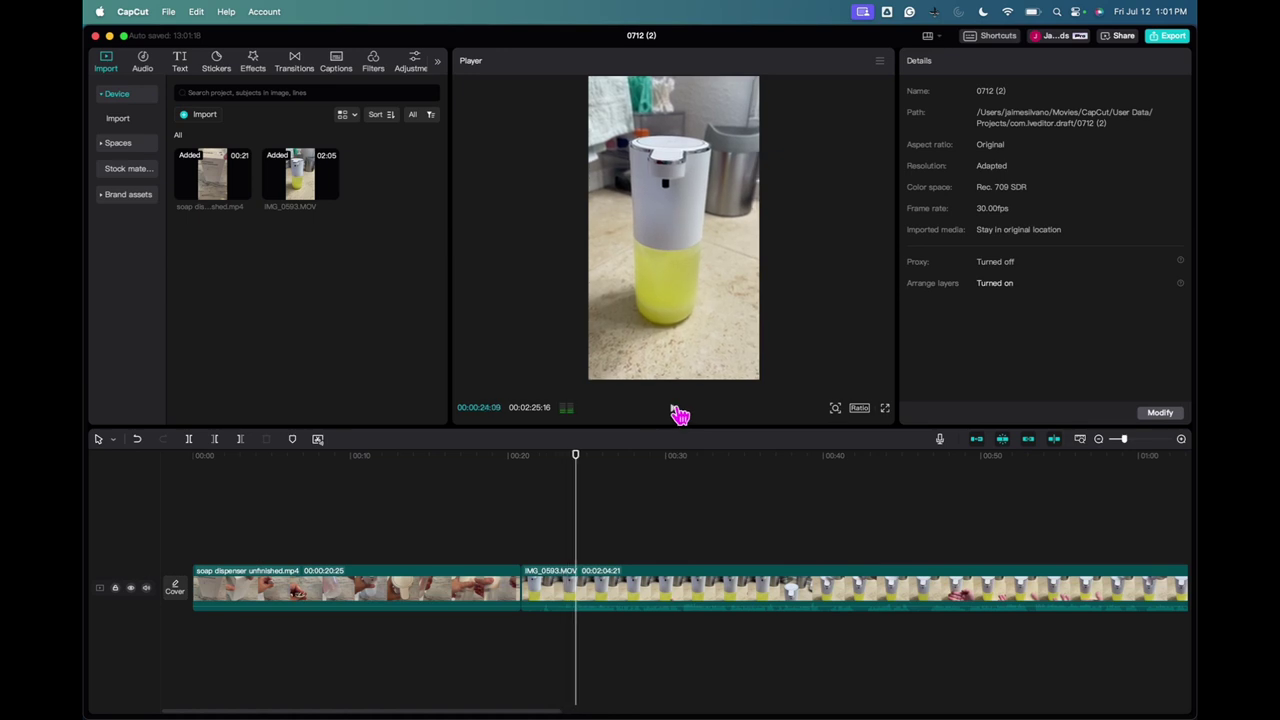
{"action": "left_click", "coordinate": [217, 444]}
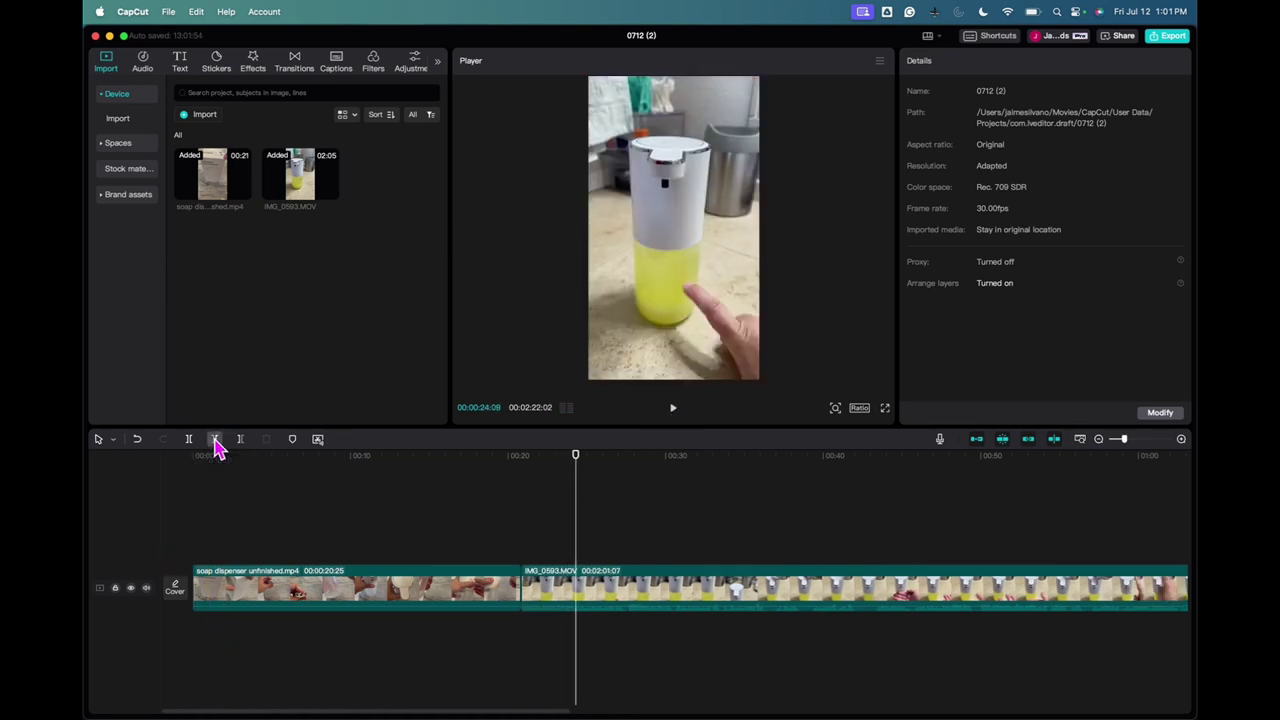
Step: Review the join before the last IMG_0593.MOV segment and trim the end of the preceding segment to a duration of 00:00:30:14
{"action": "left_click", "coordinate": [583, 513]}
{"action": "left_click_drag", "start_coordinate": [598, 513], "coordinate": [949, 553]}
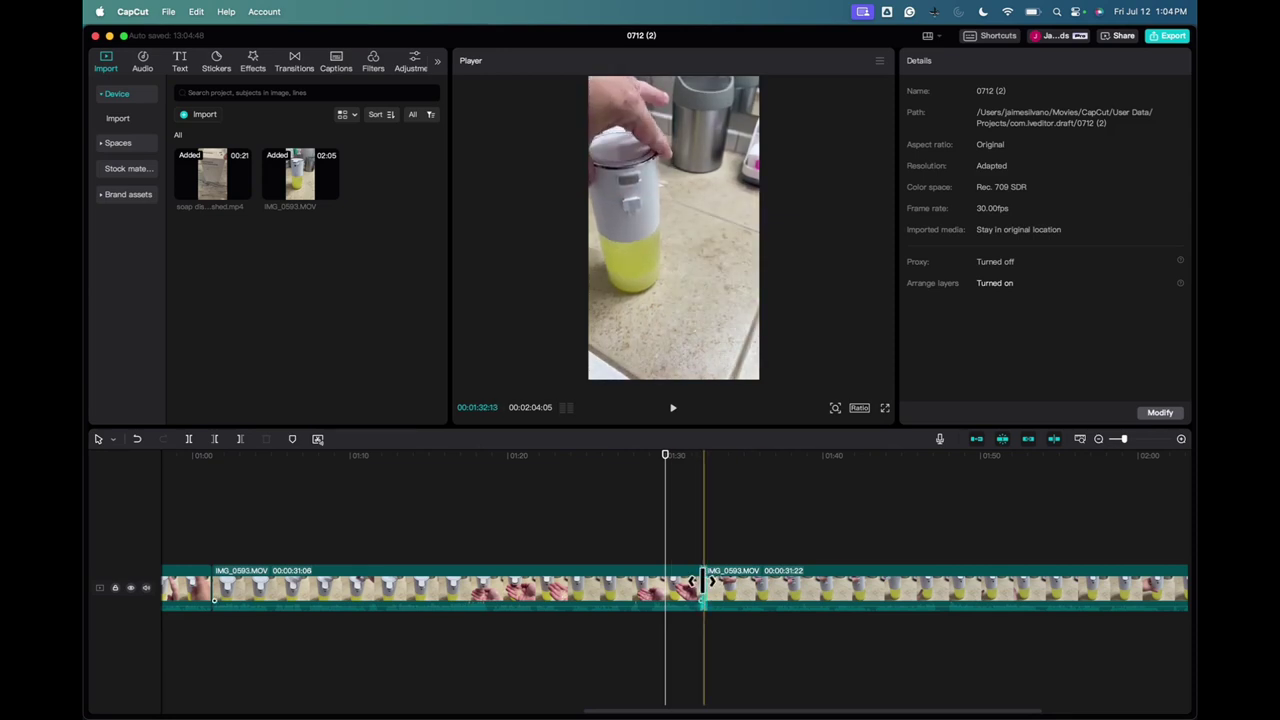
{"action": "left_click_drag", "start_coordinate": [704, 582], "coordinate": [704, 583]}
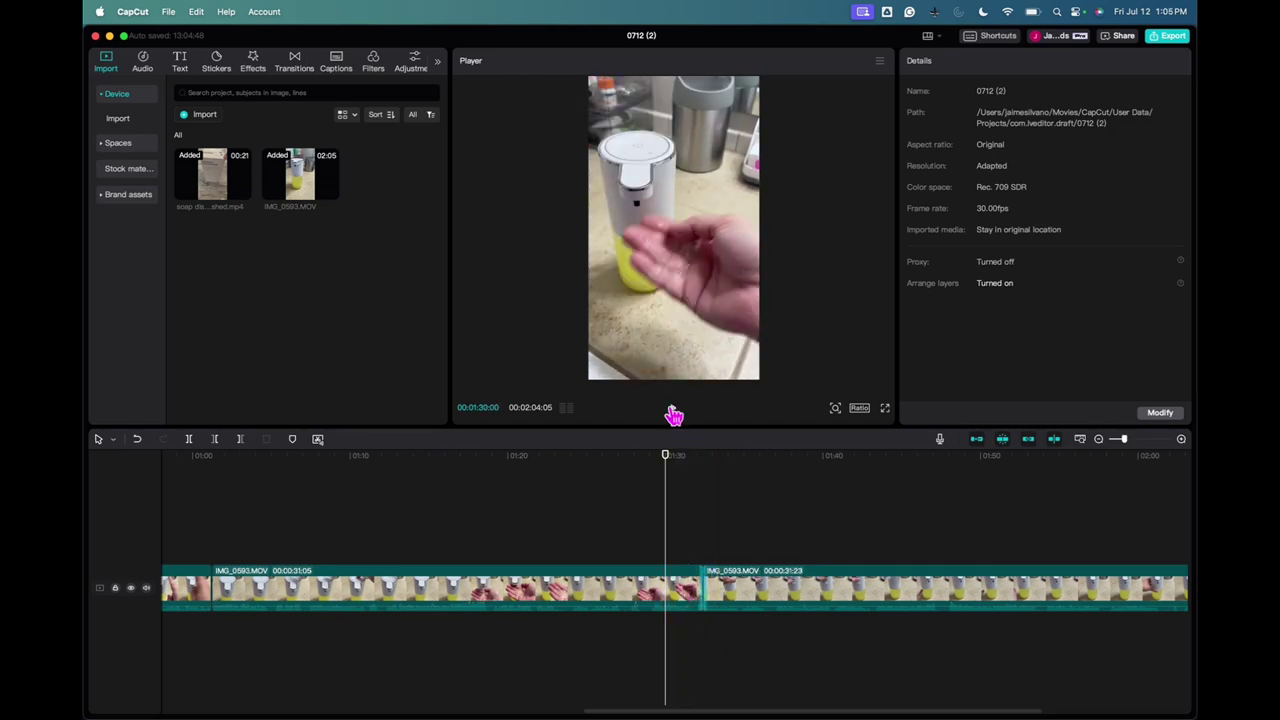
{"action": "left_click", "coordinate": [652, 600]}
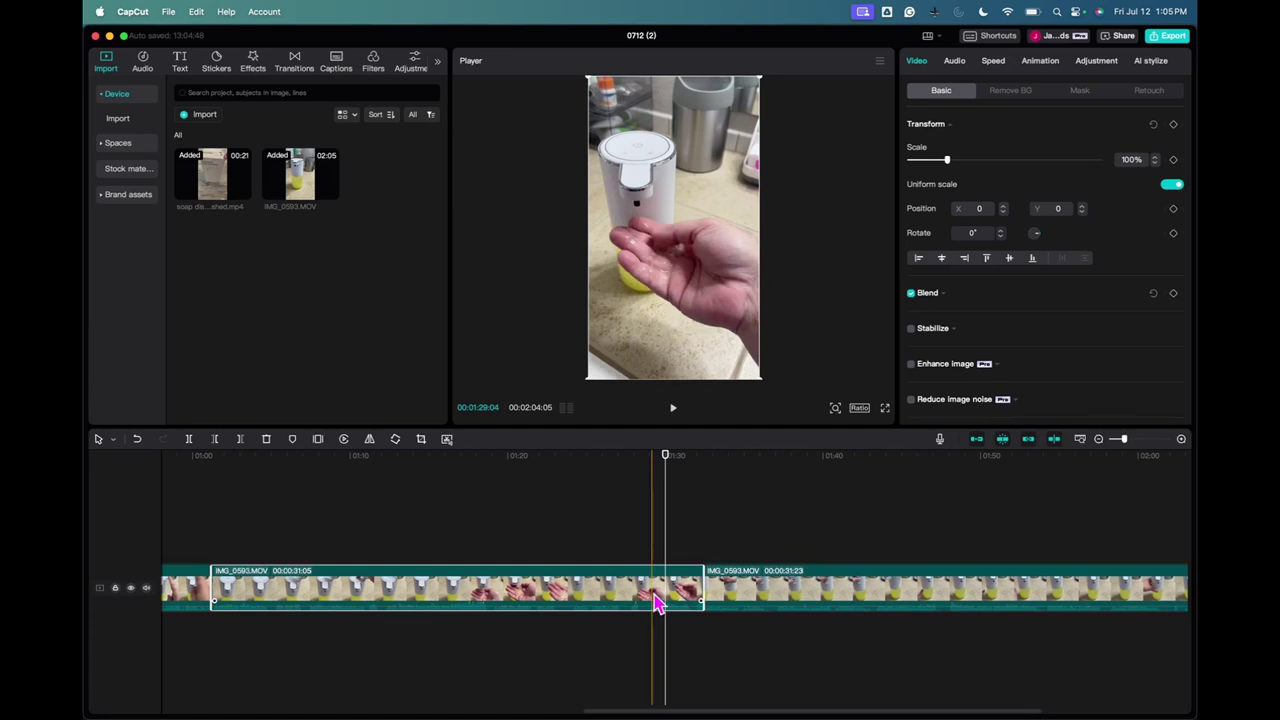
{"action": "left_click", "coordinate": [750, 545]}
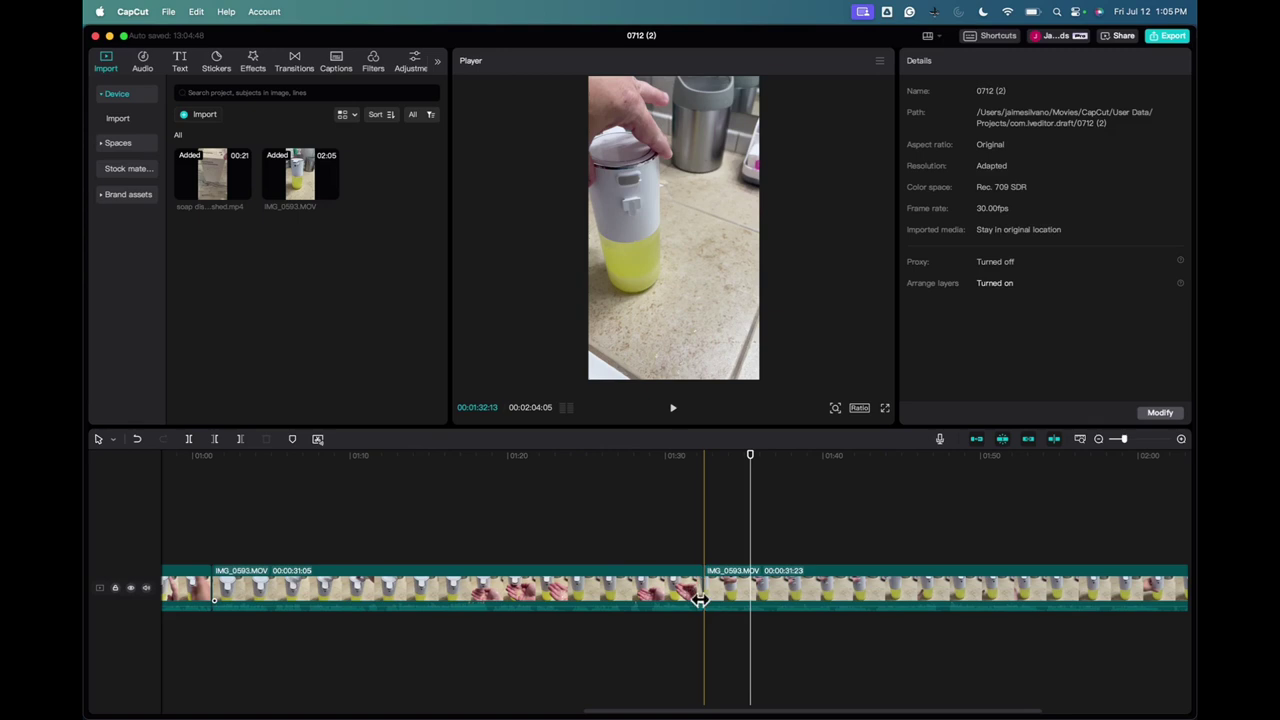
{"action": "left_click_drag", "start_coordinate": [749, 545], "coordinate": [680, 543]}
{"action": "left_click", "coordinate": [657, 593]}
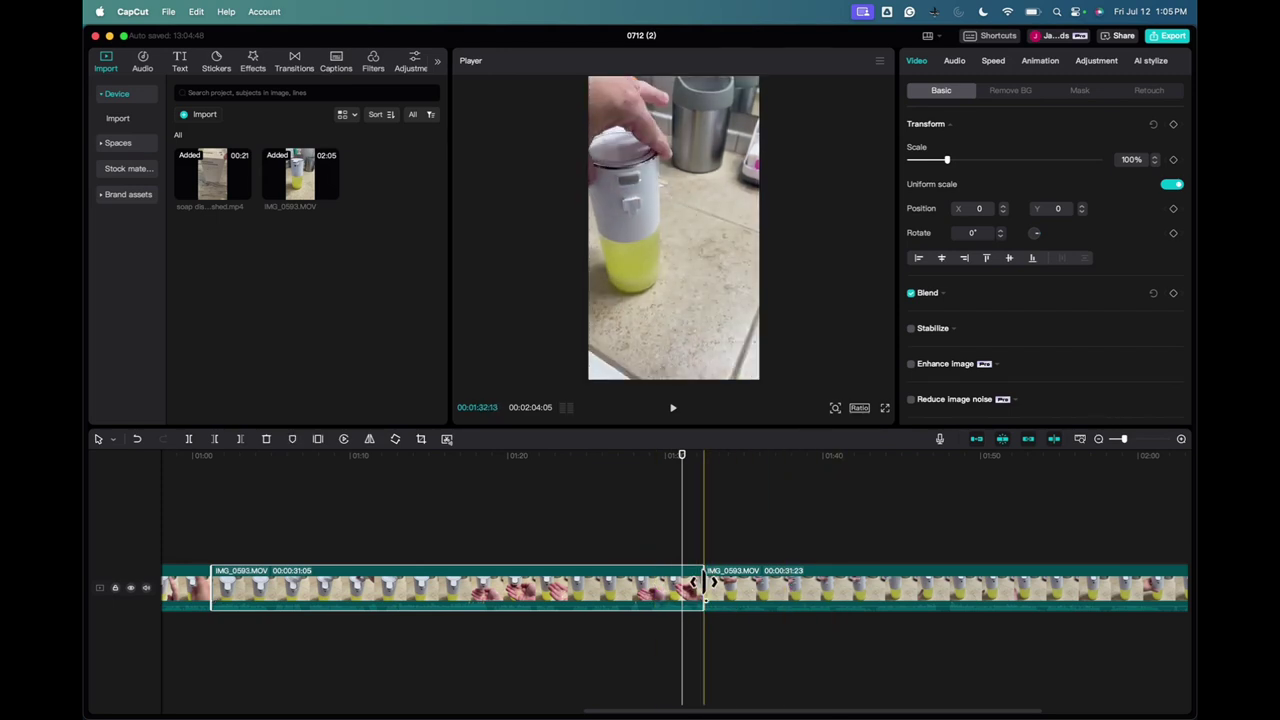
{"action": "left_click_drag", "start_coordinate": [680, 506], "coordinate": [662, 509]}
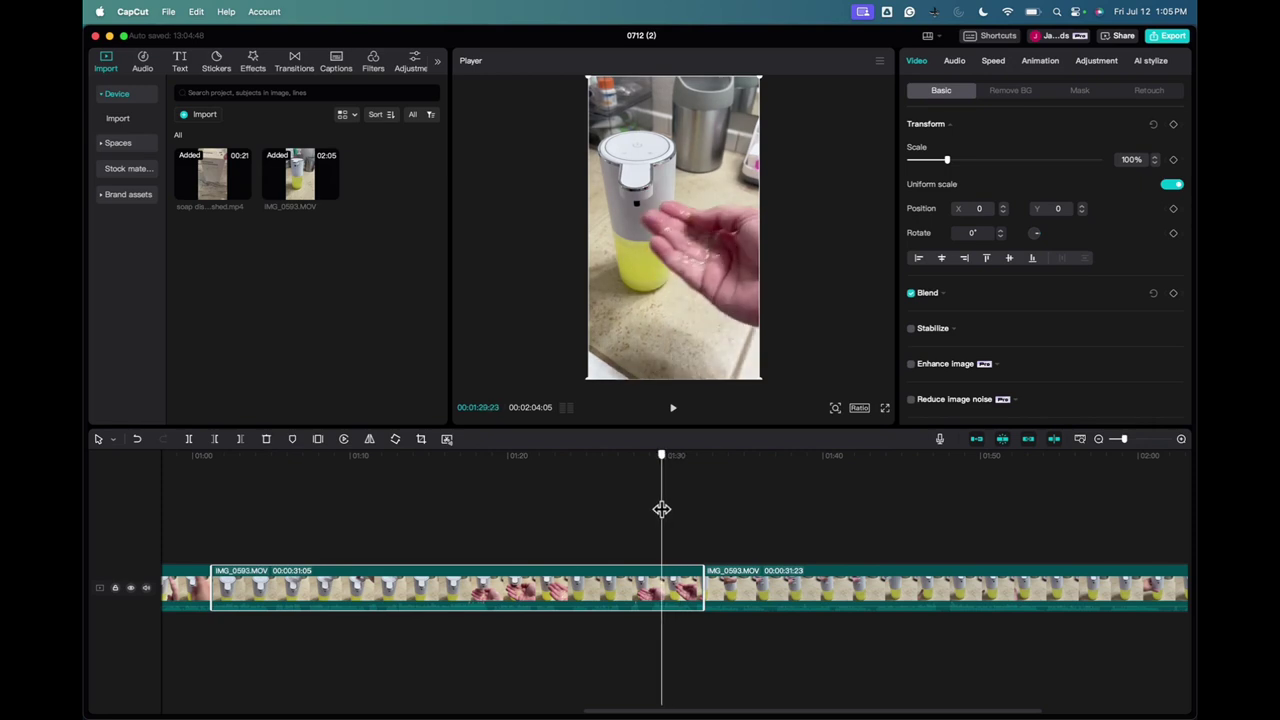
{"action": "left_click", "coordinate": [674, 410]}
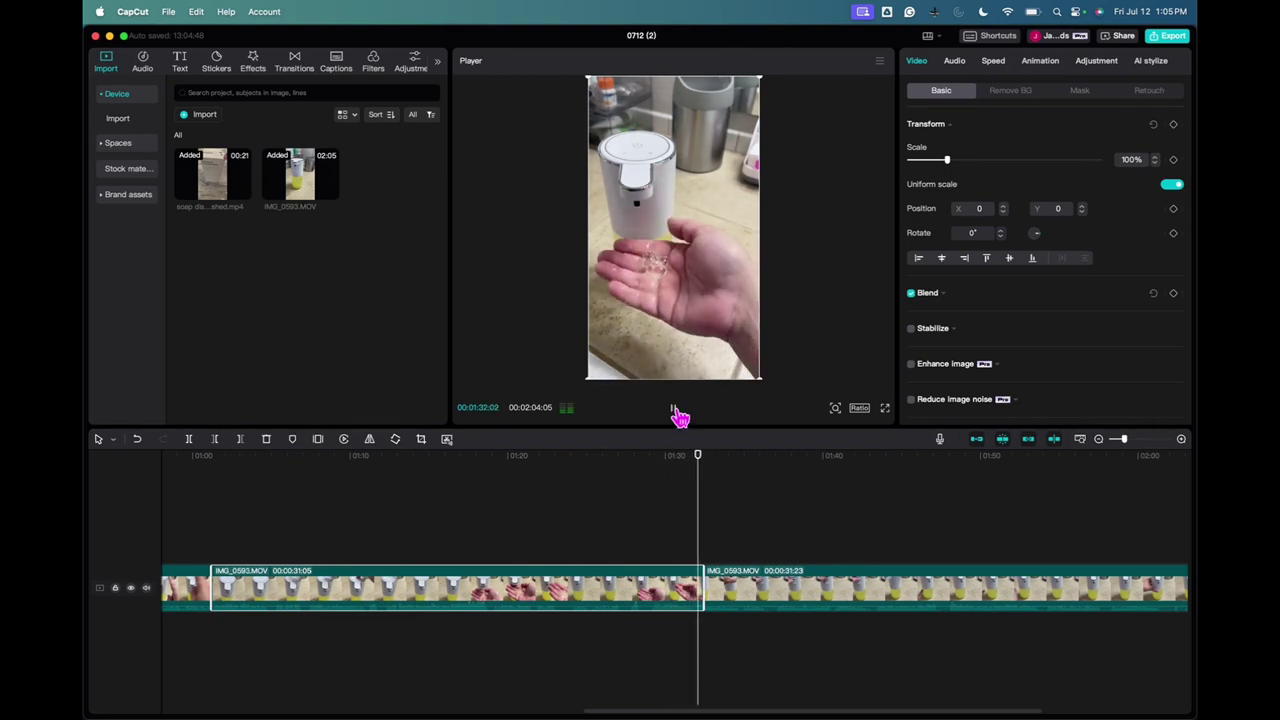
{"action": "left_click", "coordinate": [678, 414]}
{"action": "left_click_drag", "start_coordinate": [722, 528], "coordinate": [691, 531]}
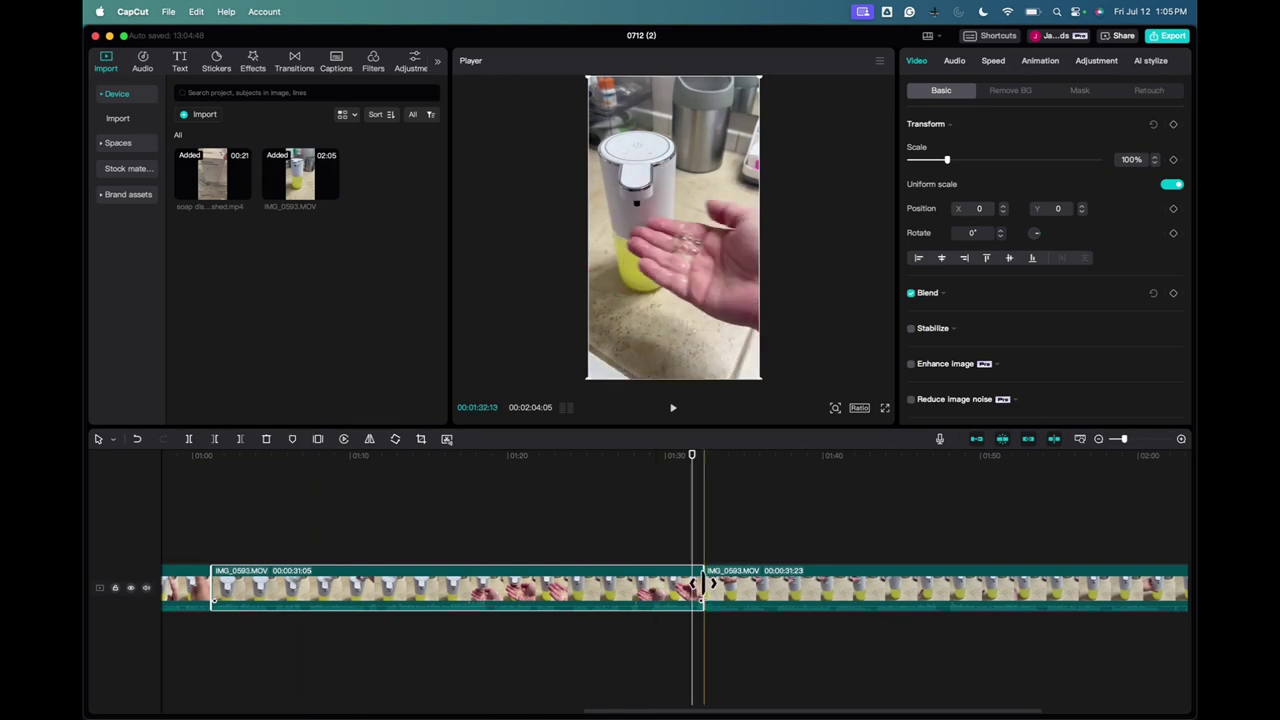
{"action": "left_click_drag", "start_coordinate": [704, 585], "coordinate": [689, 585]}
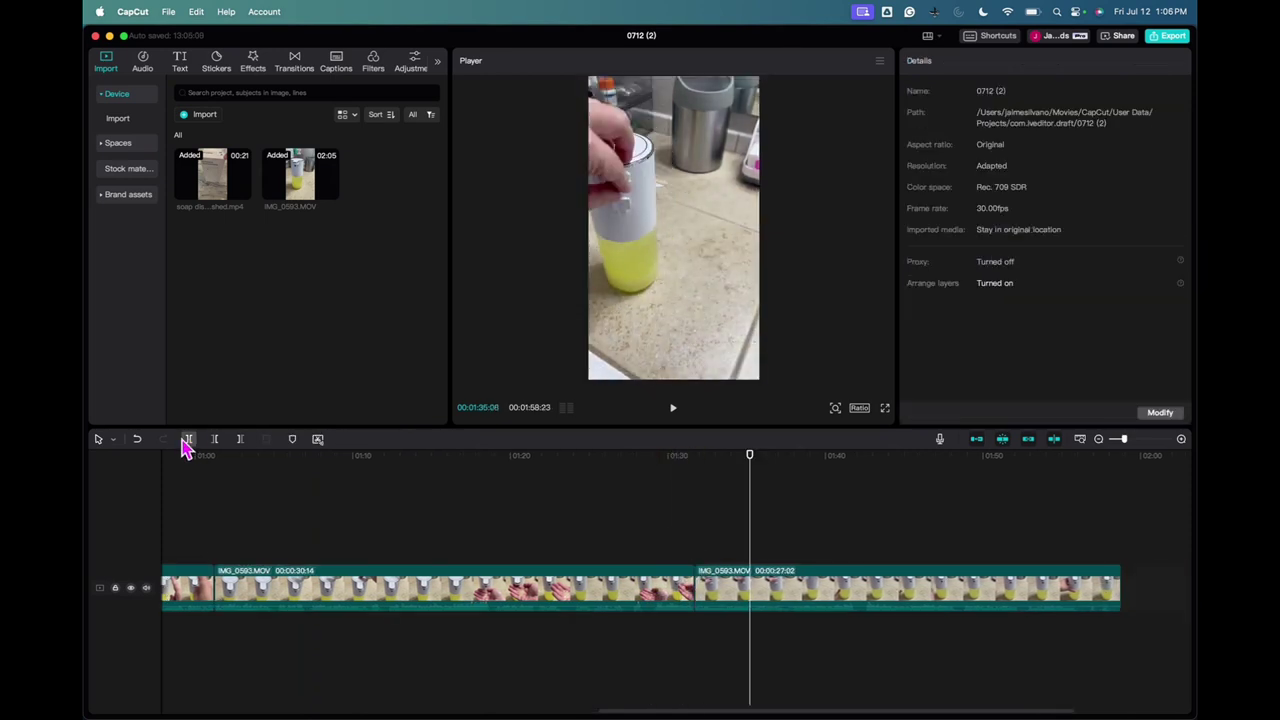
Step: Split the last IMG_0593.MOV segment at 00:01:35:06, preview the remaining footage and delete the part after the split
{"action": "left_click", "coordinate": [187, 440]}
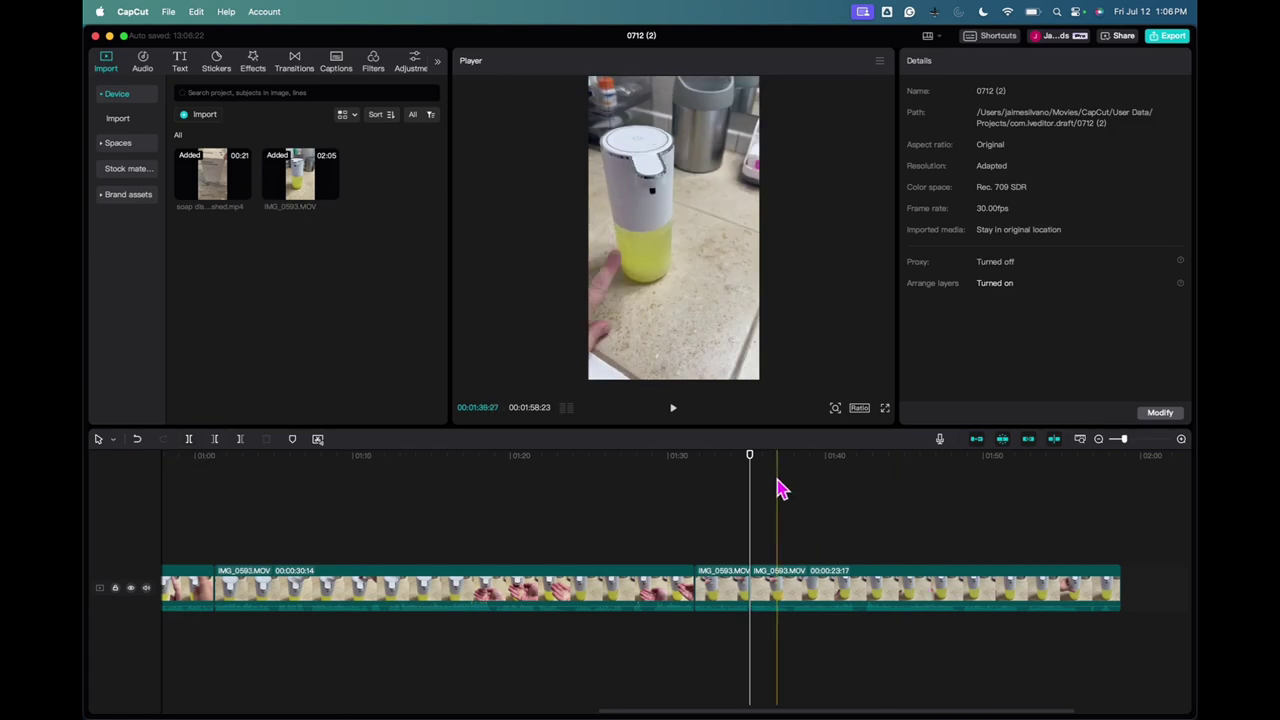
{"action": "left_click", "coordinate": [675, 409]}
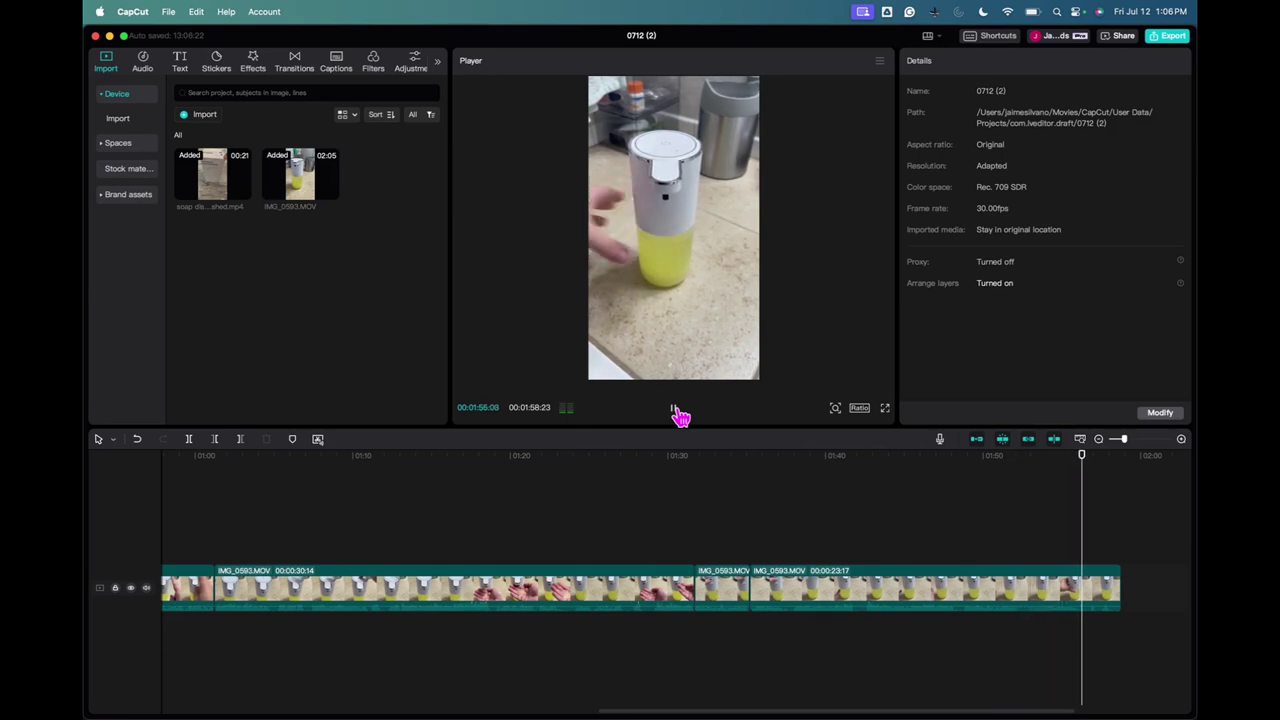
{"action": "left_click", "coordinate": [675, 410]}
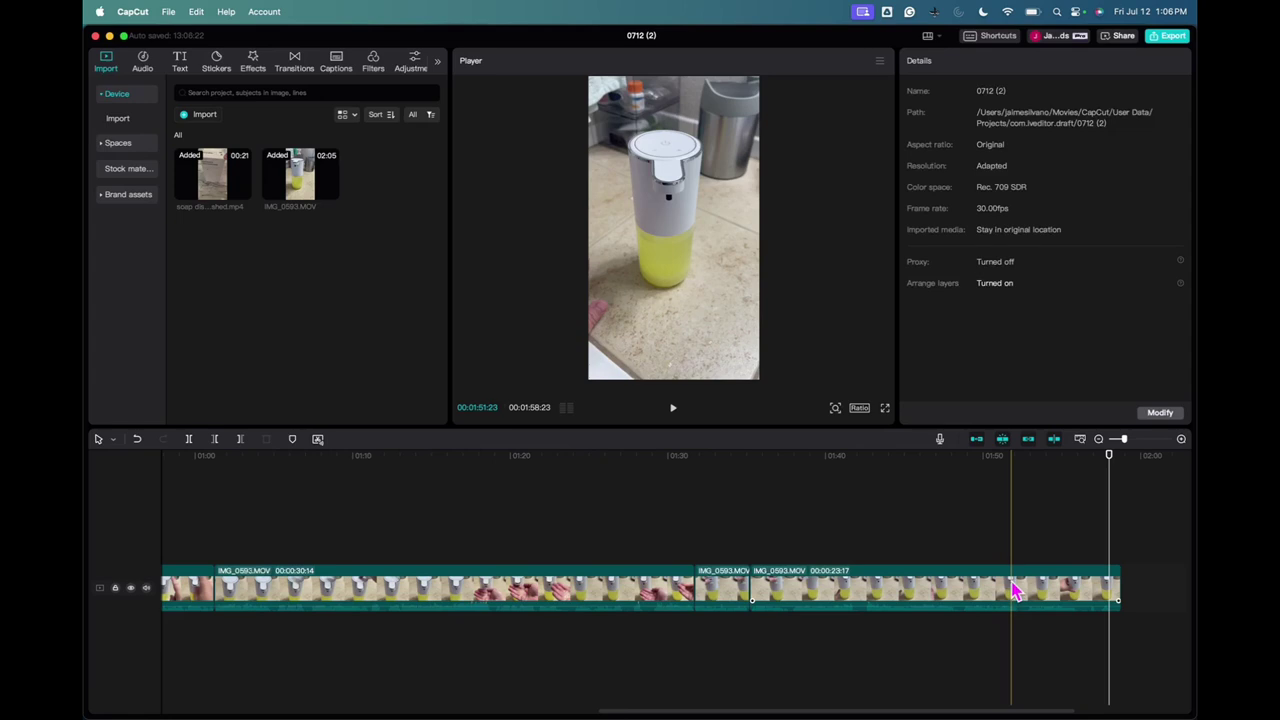
{"action": "left_click", "coordinate": [879, 590]}
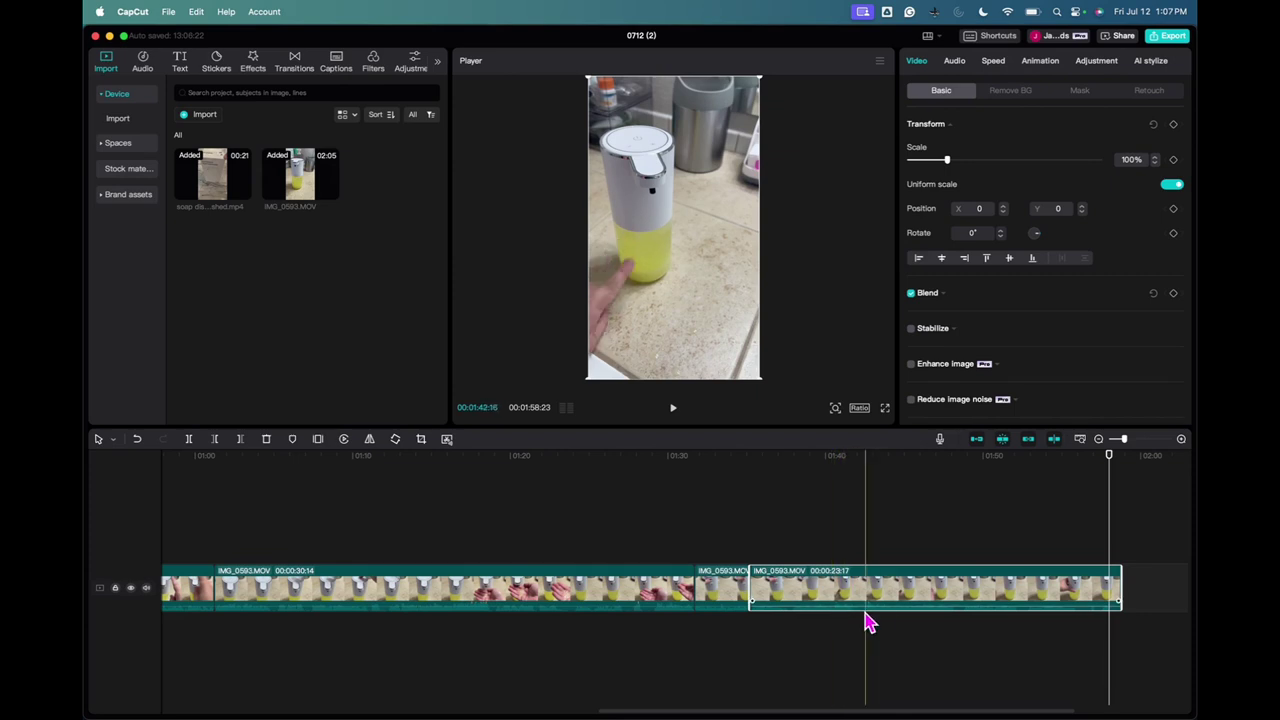
{"action": "left_click", "coordinate": [955, 531]}
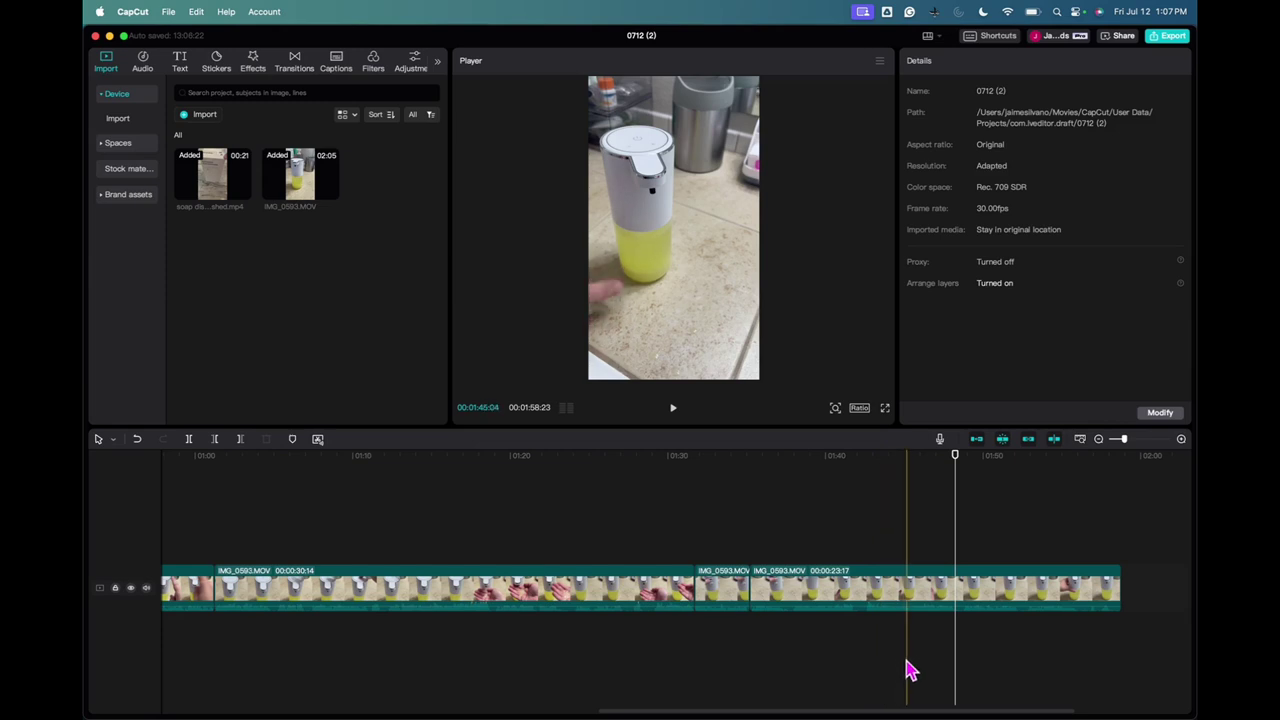
{"action": "left_click", "coordinate": [893, 591]}
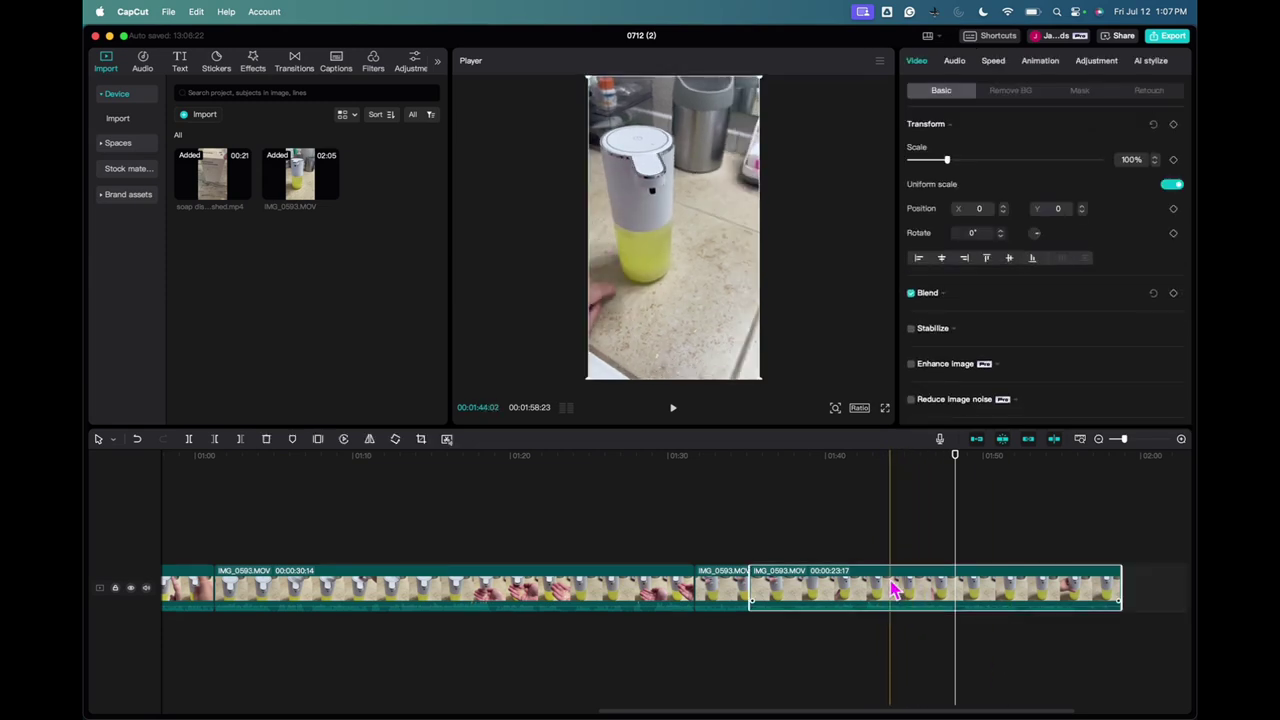
{"action": "right_click", "coordinate": [893, 591]}
{"action": "left_click", "coordinate": [931, 406]}
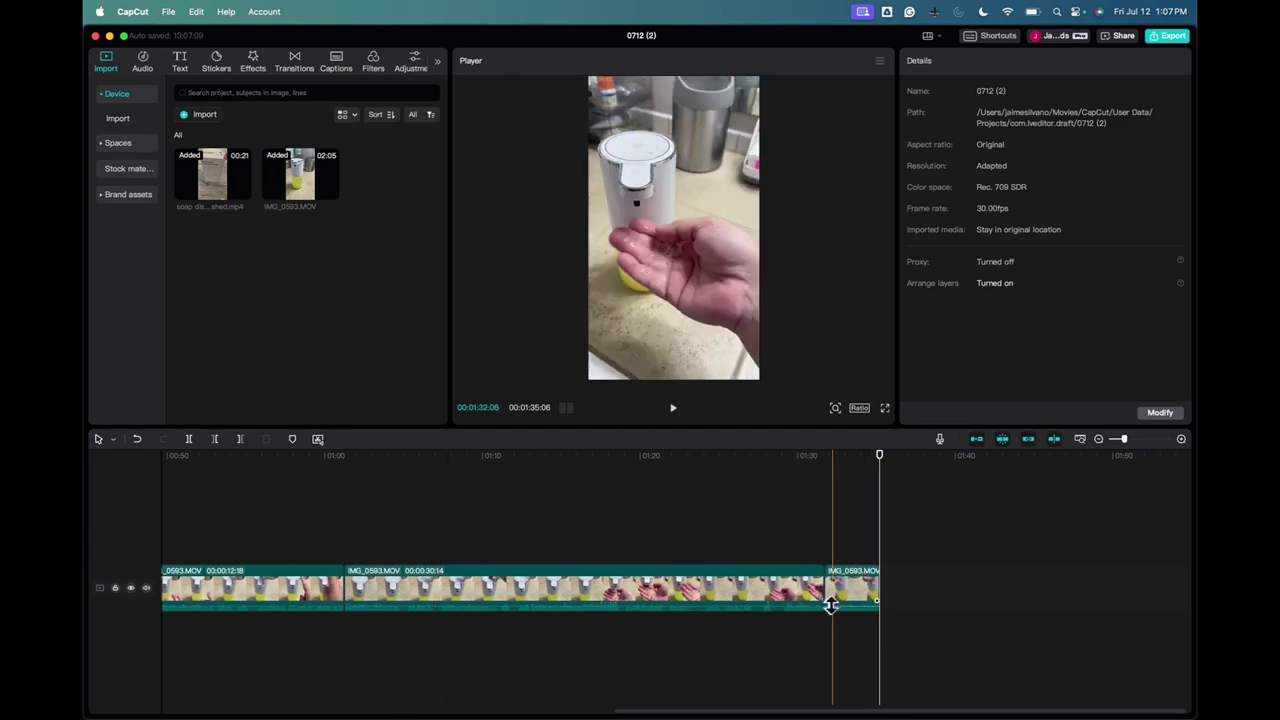
Step: Look through the last clip's audio, speed, animation, adjustment, AI stylize and video settings
{"action": "left_click", "coordinate": [764, 599]}
{"action": "left_click", "coordinate": [856, 594]}
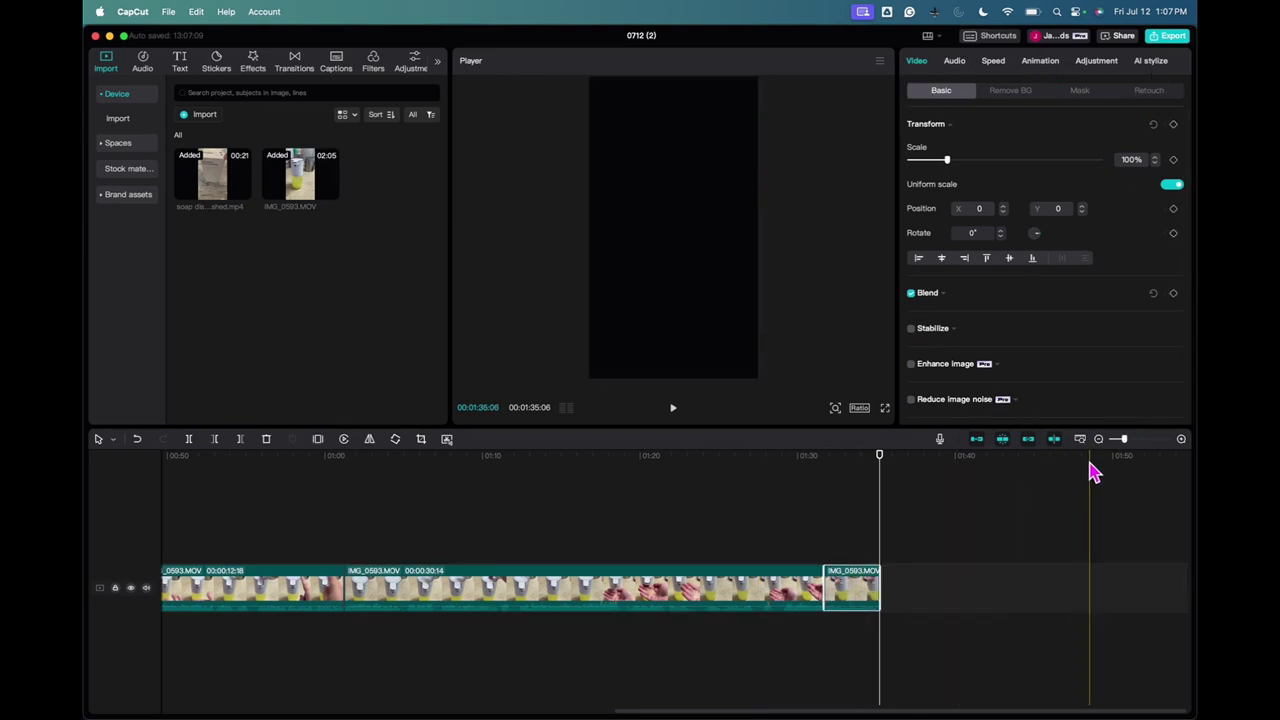
{"action": "left_click", "coordinate": [958, 66]}
{"action": "left_click", "coordinate": [994, 65]}
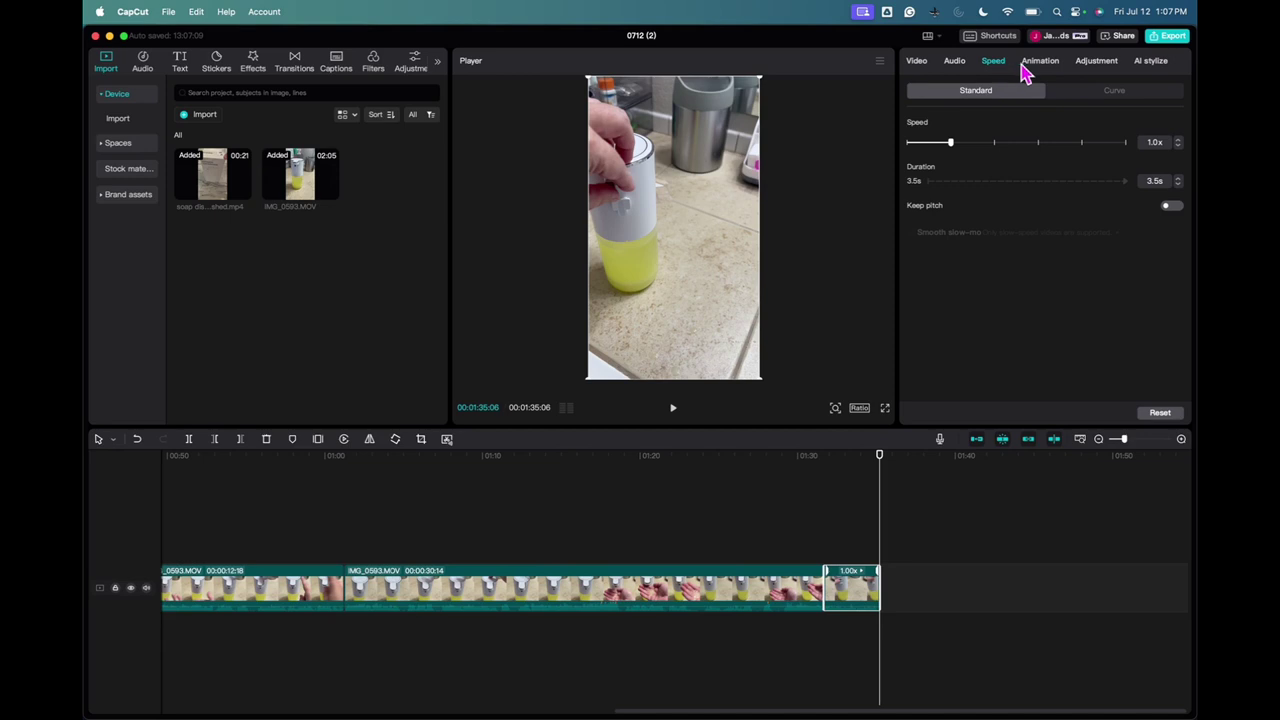
{"action": "left_click", "coordinate": [1040, 64]}
{"action": "left_click", "coordinate": [1093, 66]}
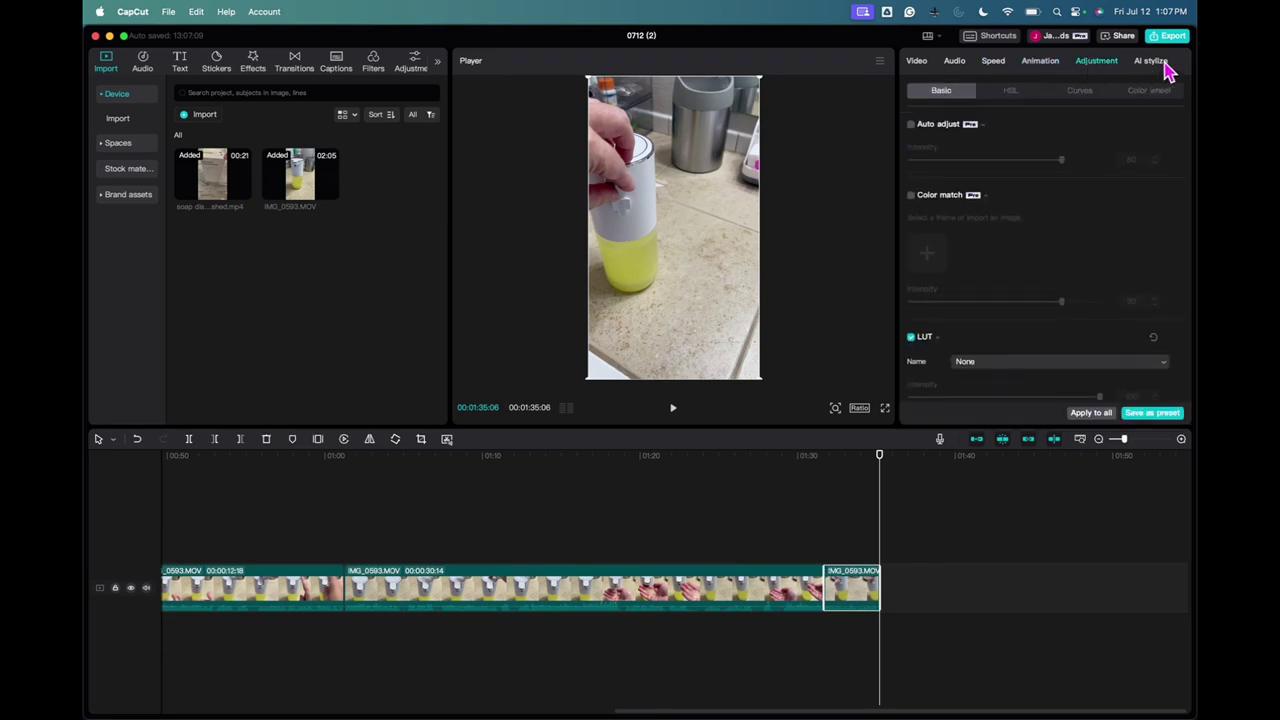
{"action": "left_click", "coordinate": [1162, 63]}
{"action": "left_click", "coordinate": [920, 66]}
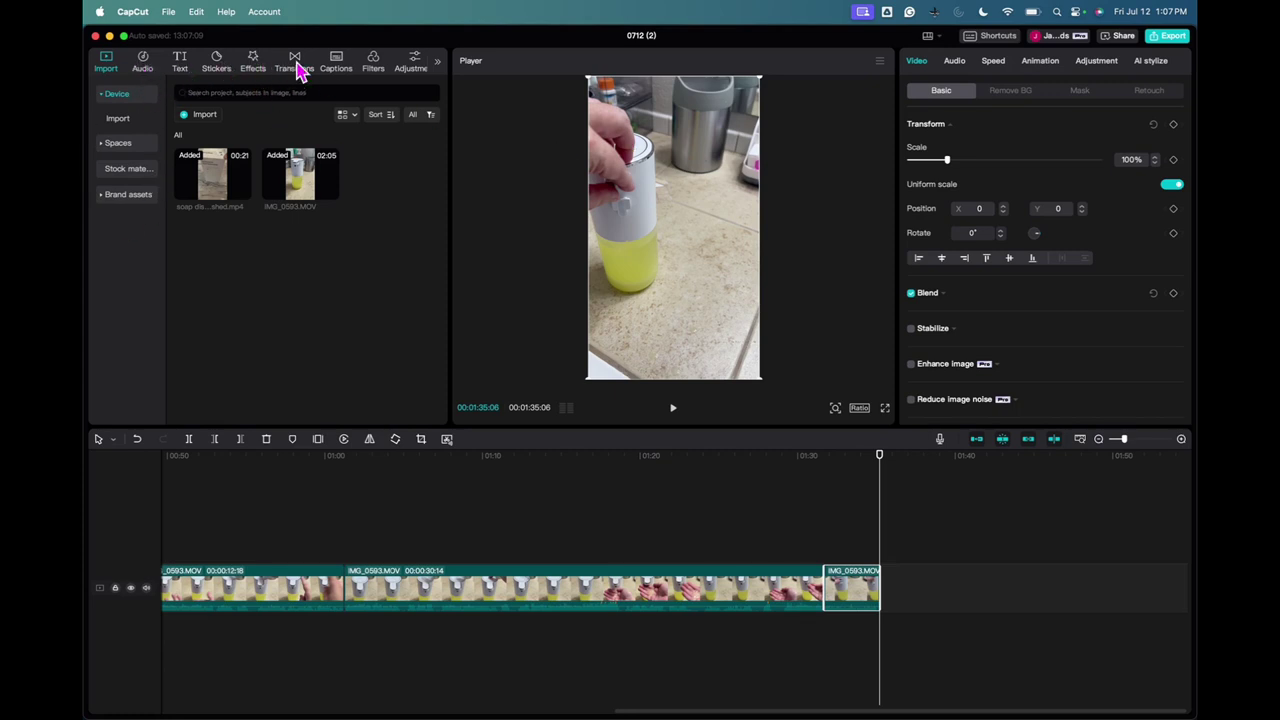
Step: Add the Pull in transition between the two IMG_0593.MOV clips that meet at 00:01:01:07
{"action": "left_click", "coordinate": [345, 530]}
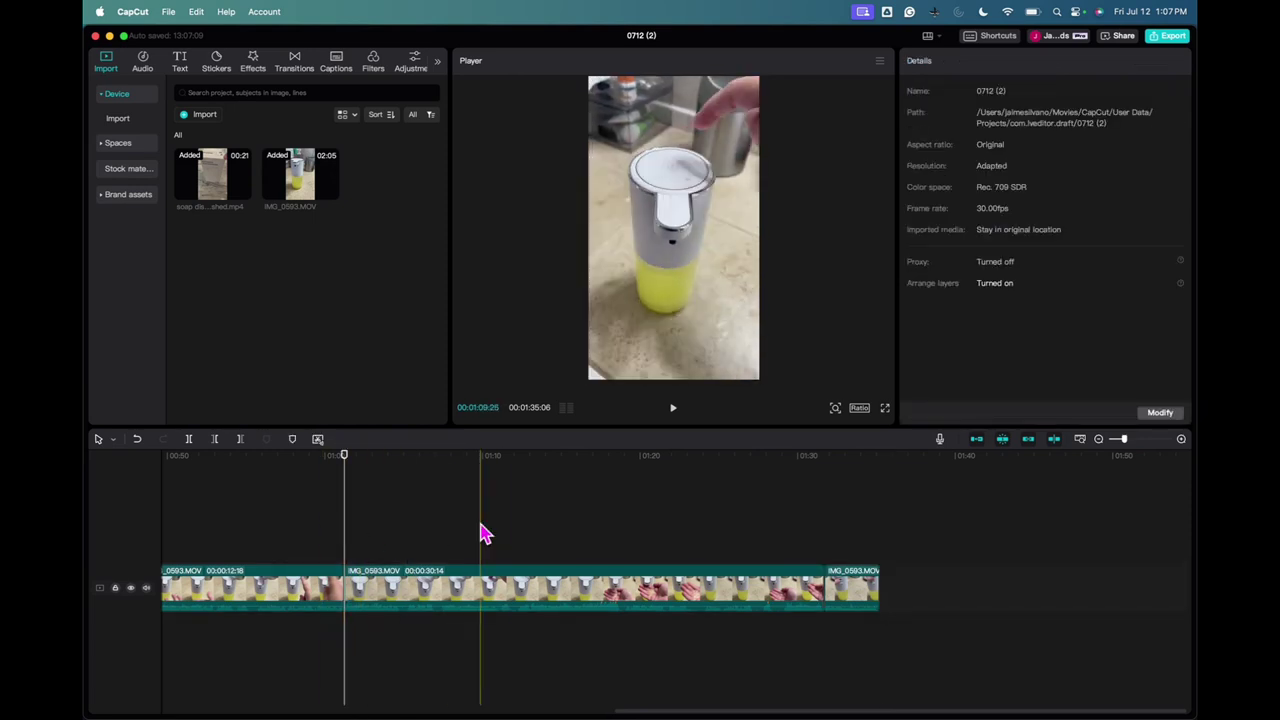
{"action": "left_click", "coordinate": [300, 73]}
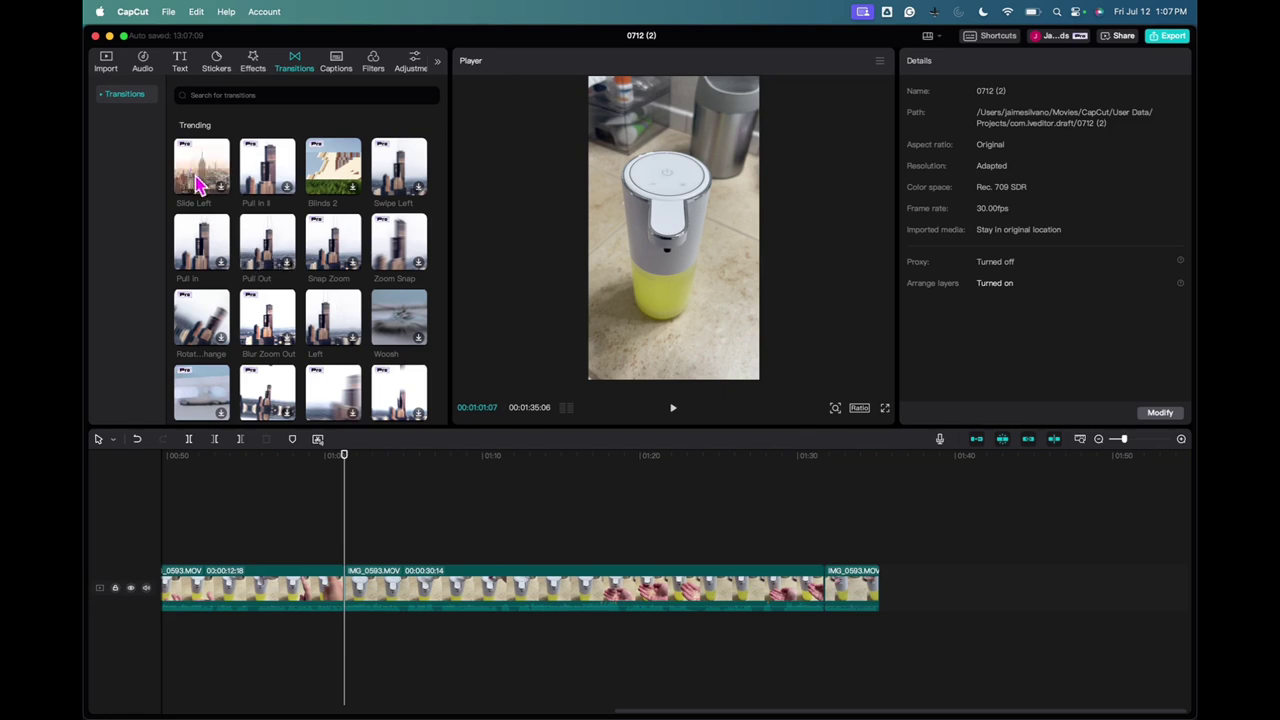
{"action": "left_click_drag", "start_coordinate": [196, 248], "coordinate": [343, 588]}
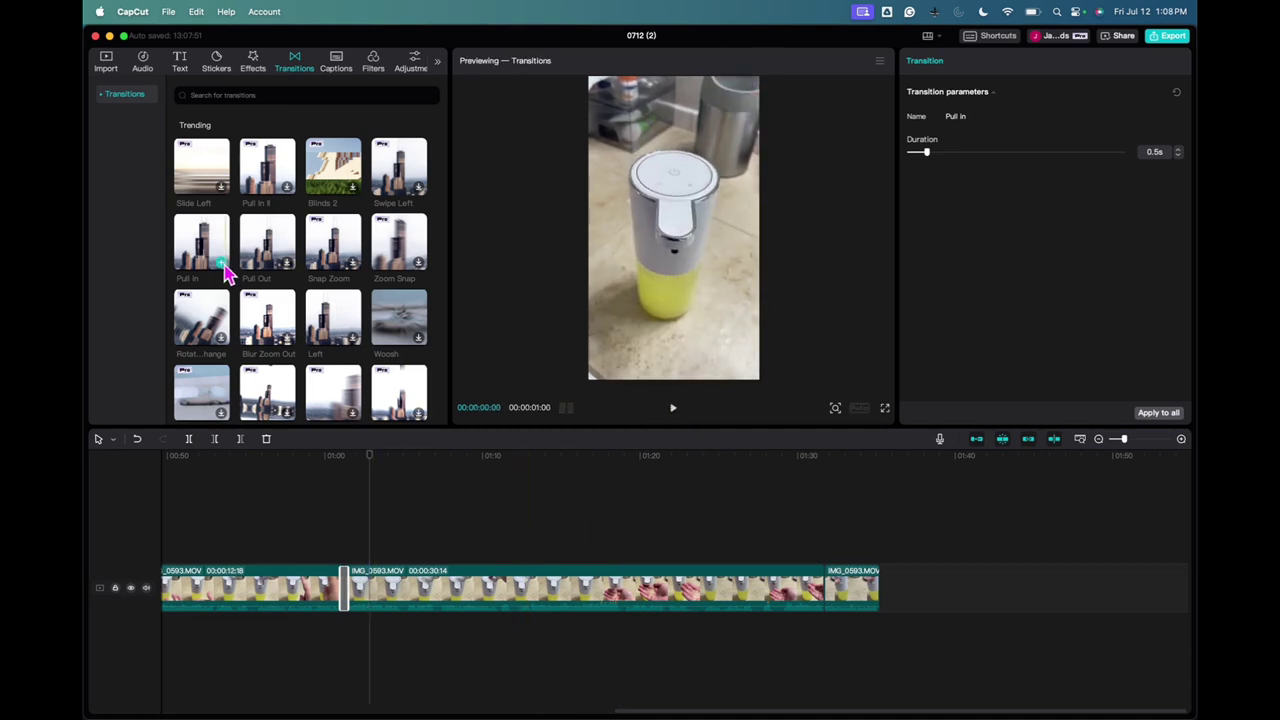
Step: Undo the Pull in transition between the two IMG_0593.MOV clips
{"action": "left_click", "coordinate": [138, 446]}
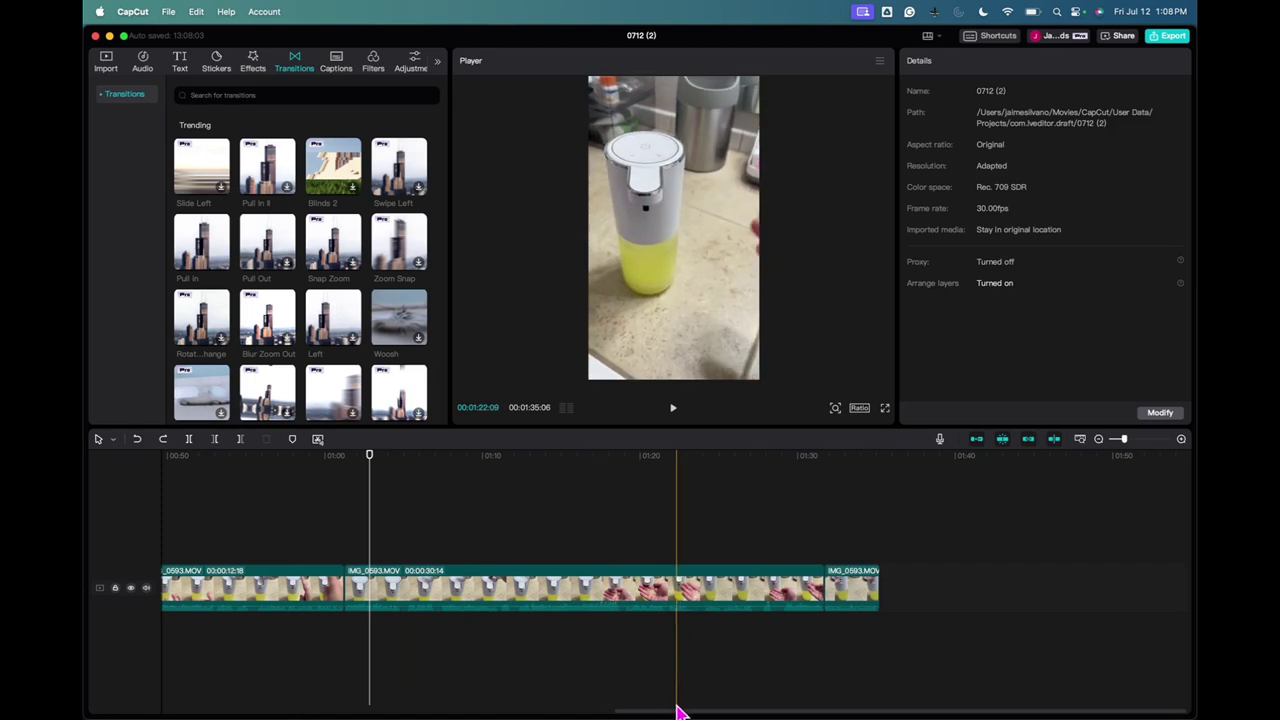
{"action": "left_click_drag", "start_coordinate": [640, 712], "coordinate": [214, 711]}
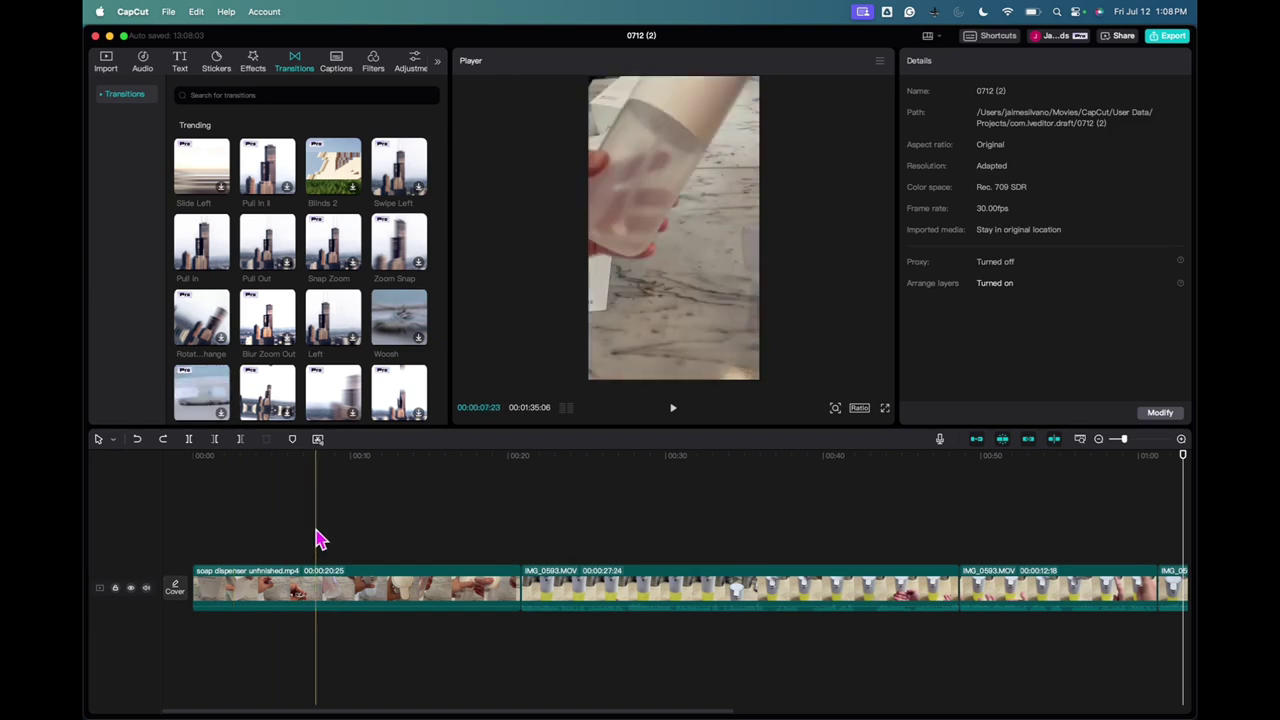
{"action": "left_click", "coordinate": [711, 677]}
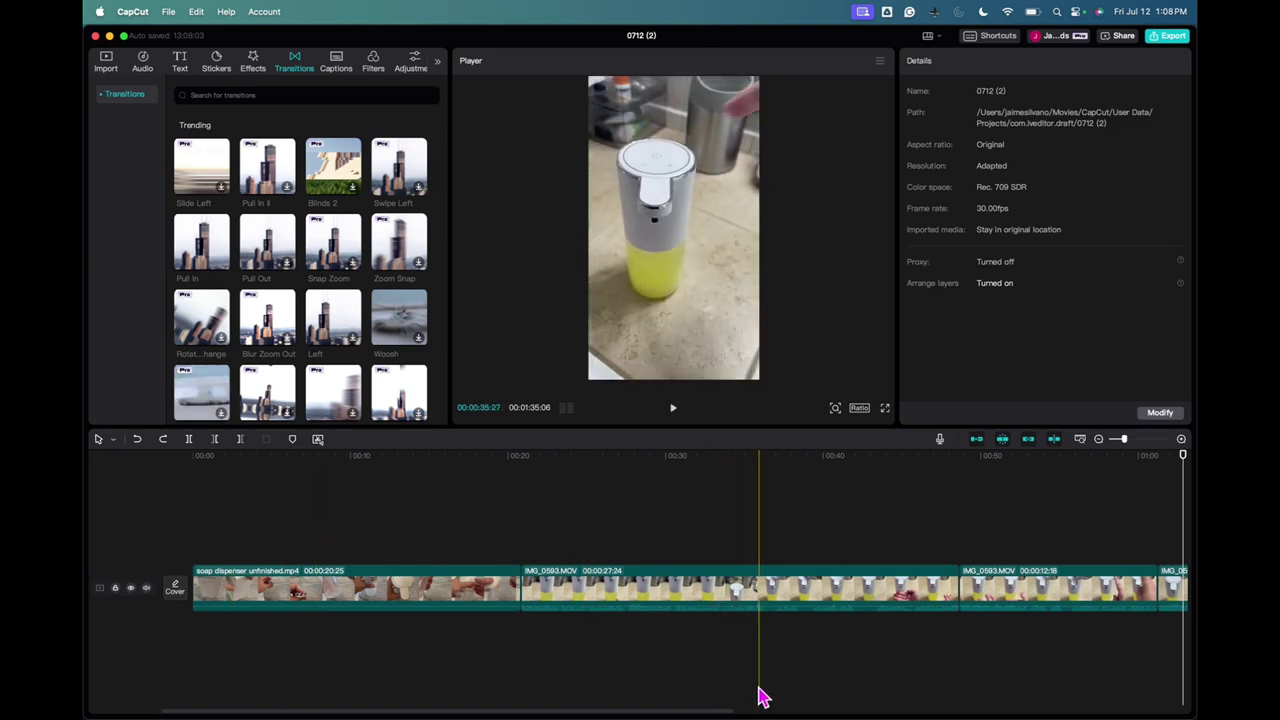
{"action": "left_click", "coordinate": [595, 522]}
{"action": "scroll", "coordinate": [597, 700], "scroll_direction": "right", "scroll_amount": 3}
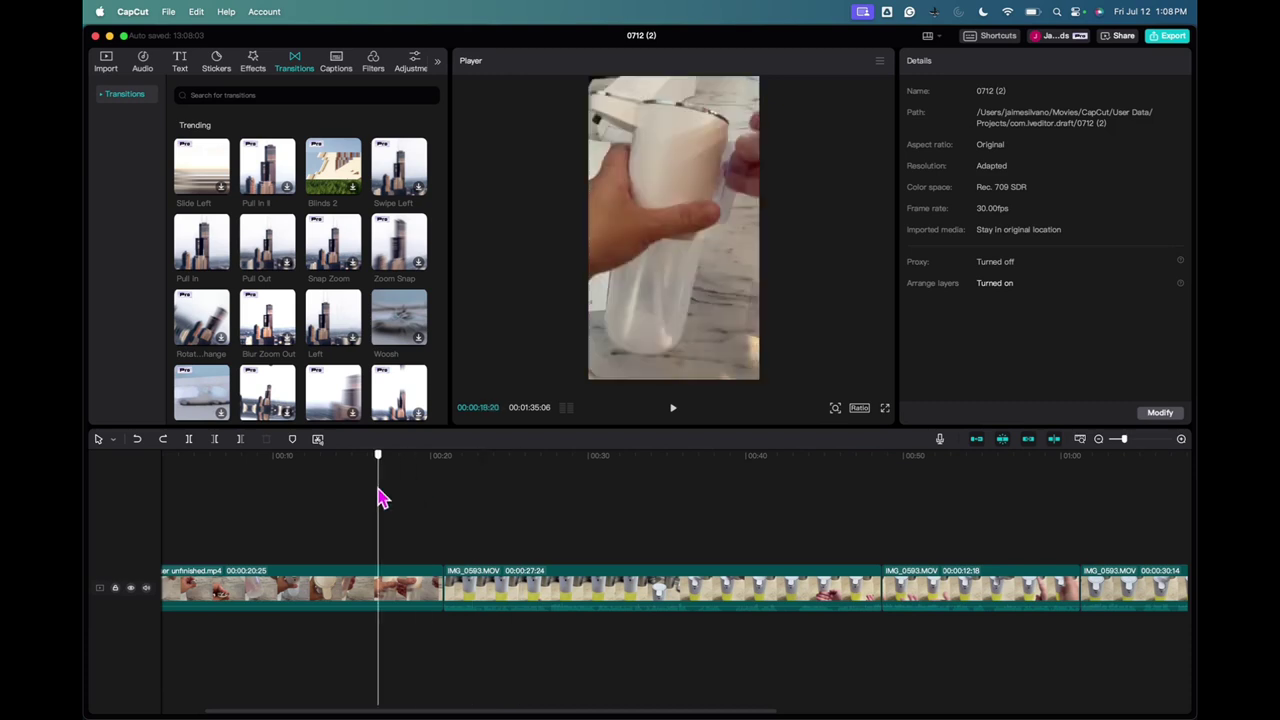
Step: Record a voiceover of about 23 seconds from the start of the timeline using the MacBook Pro Microphone
{"action": "key", "text": "Home"}
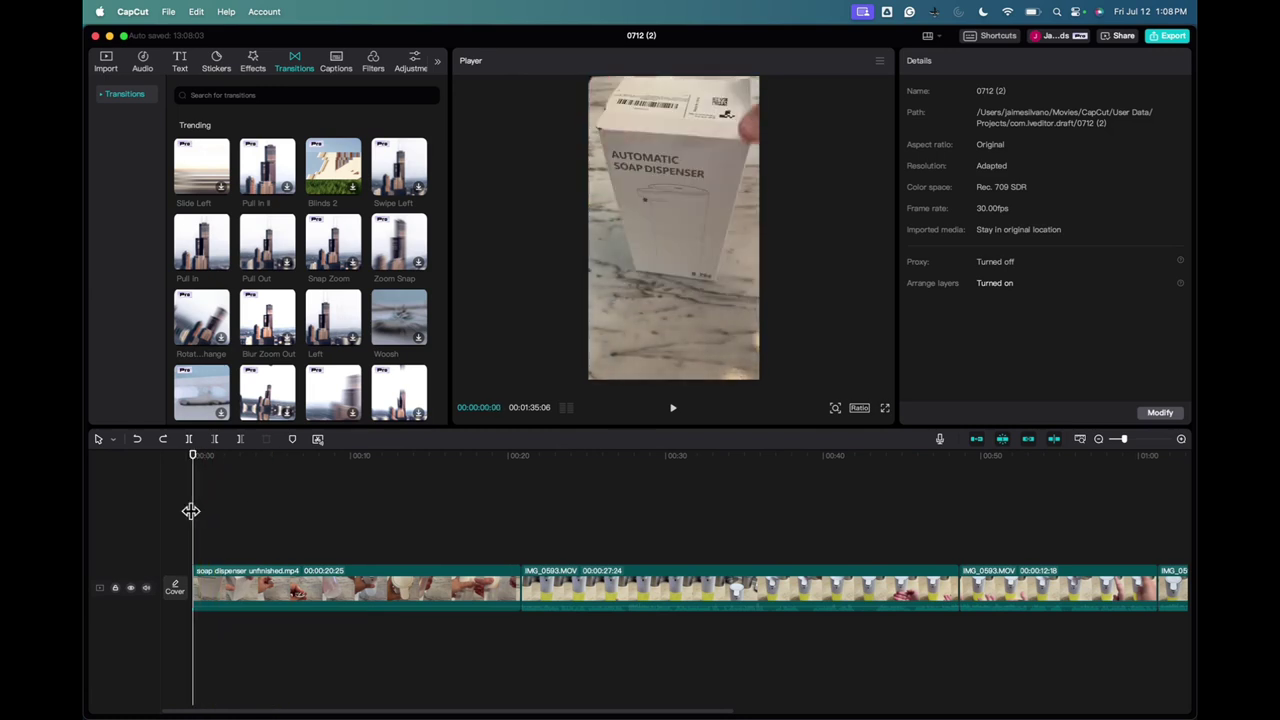
{"action": "left_click", "coordinate": [942, 441]}
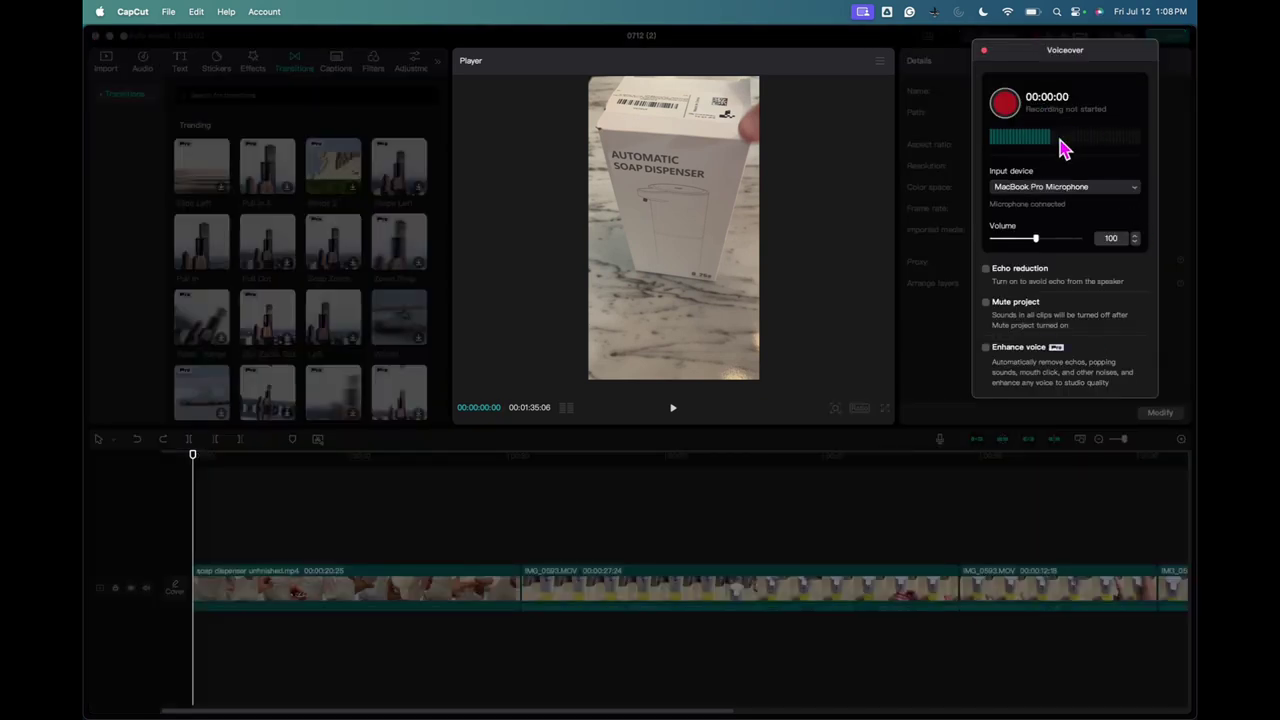
{"action": "left_click", "coordinate": [1135, 192]}
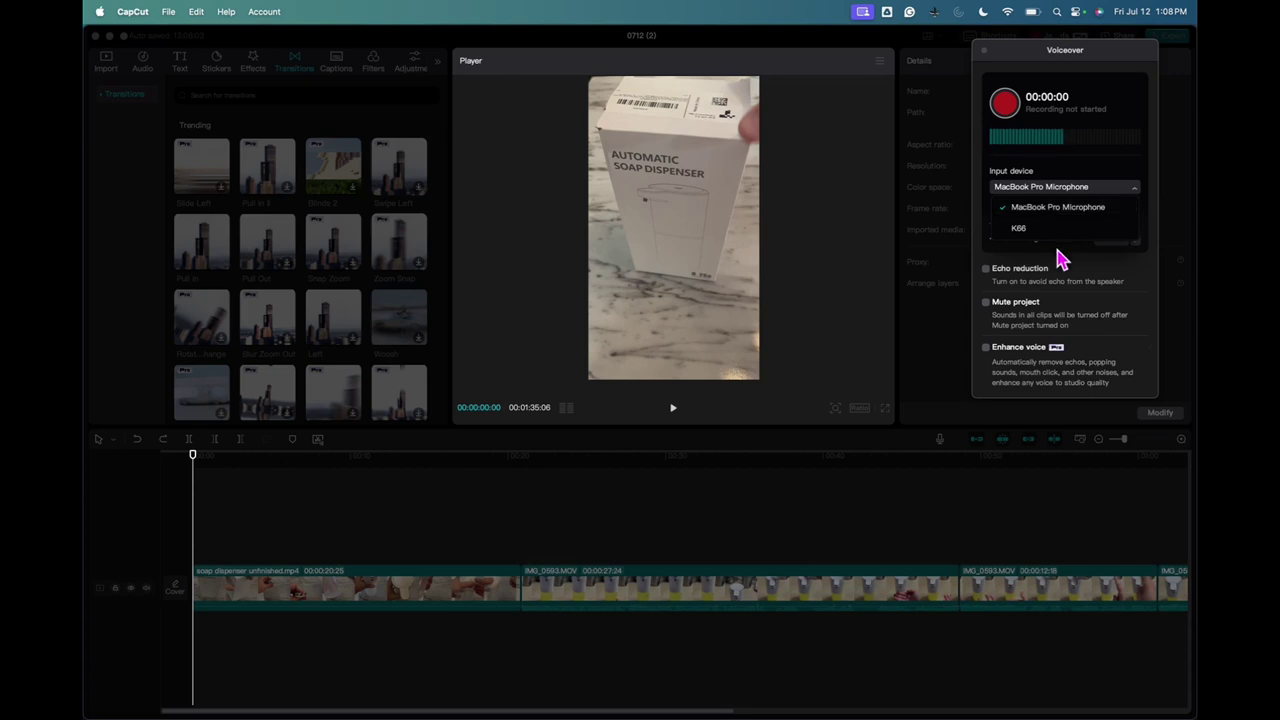
{"action": "left_click", "coordinate": [1005, 105]}
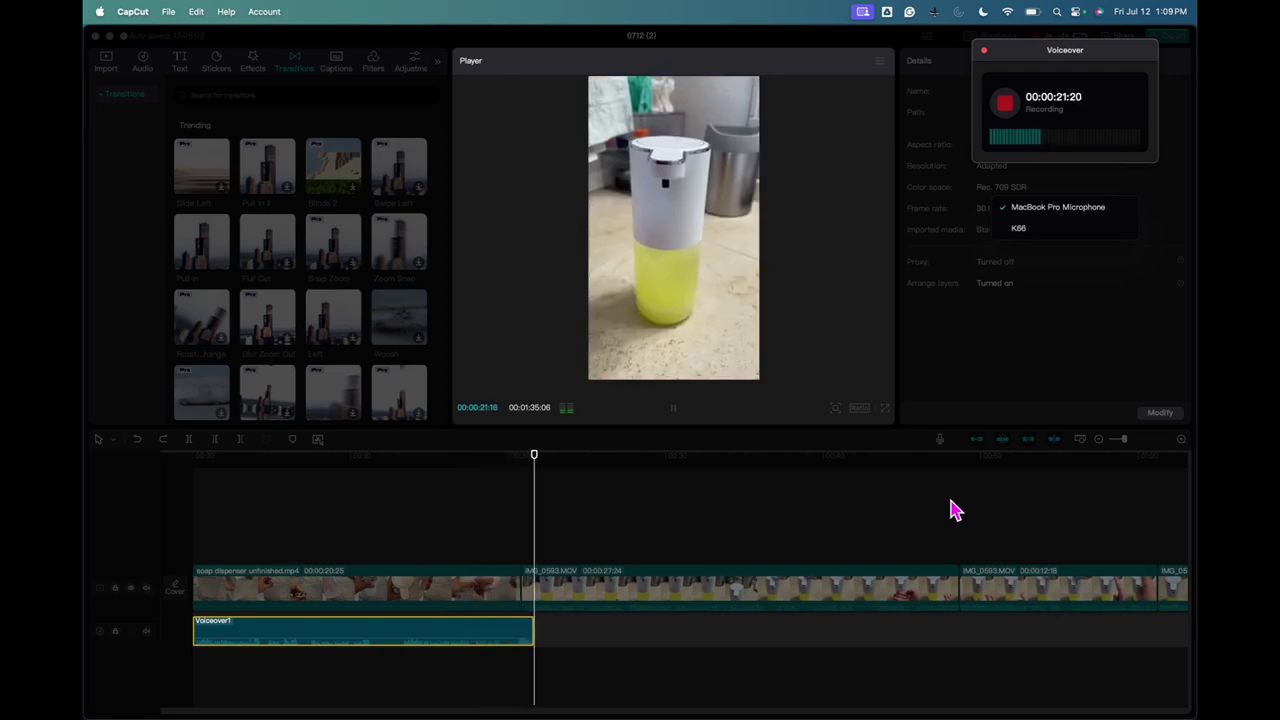
{"action": "left_click", "coordinate": [1005, 103]}
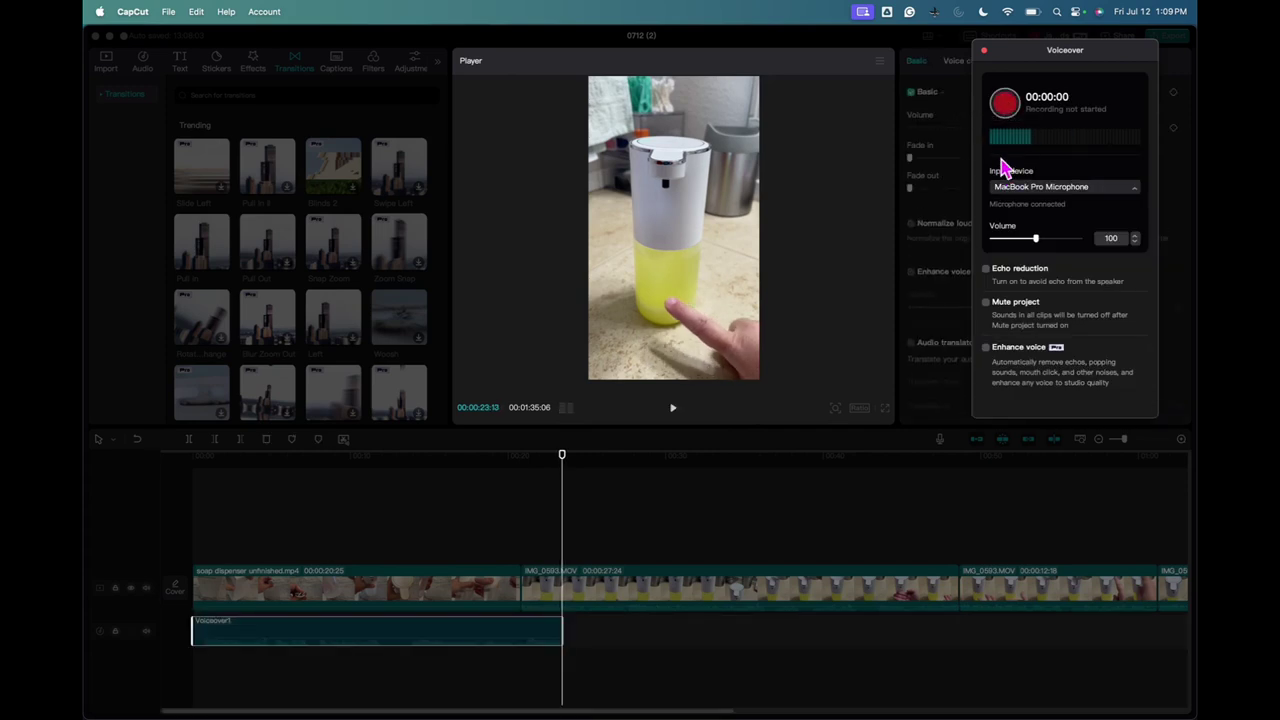
{"action": "left_click", "coordinate": [985, 51]}
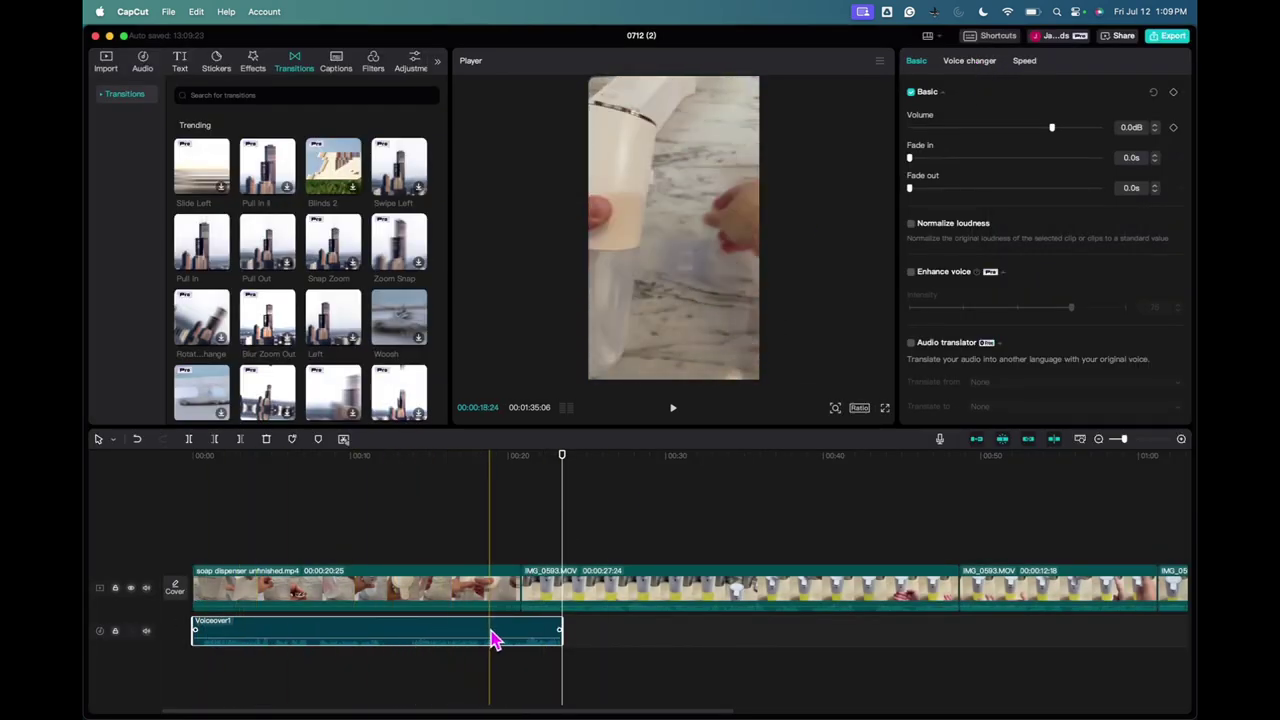
Step: Play the end of the voiceover and trim off everything after 00:00:20:25, where the soap dispenser clip ends
{"action": "left_click_drag", "start_coordinate": [566, 506], "coordinate": [494, 506]}
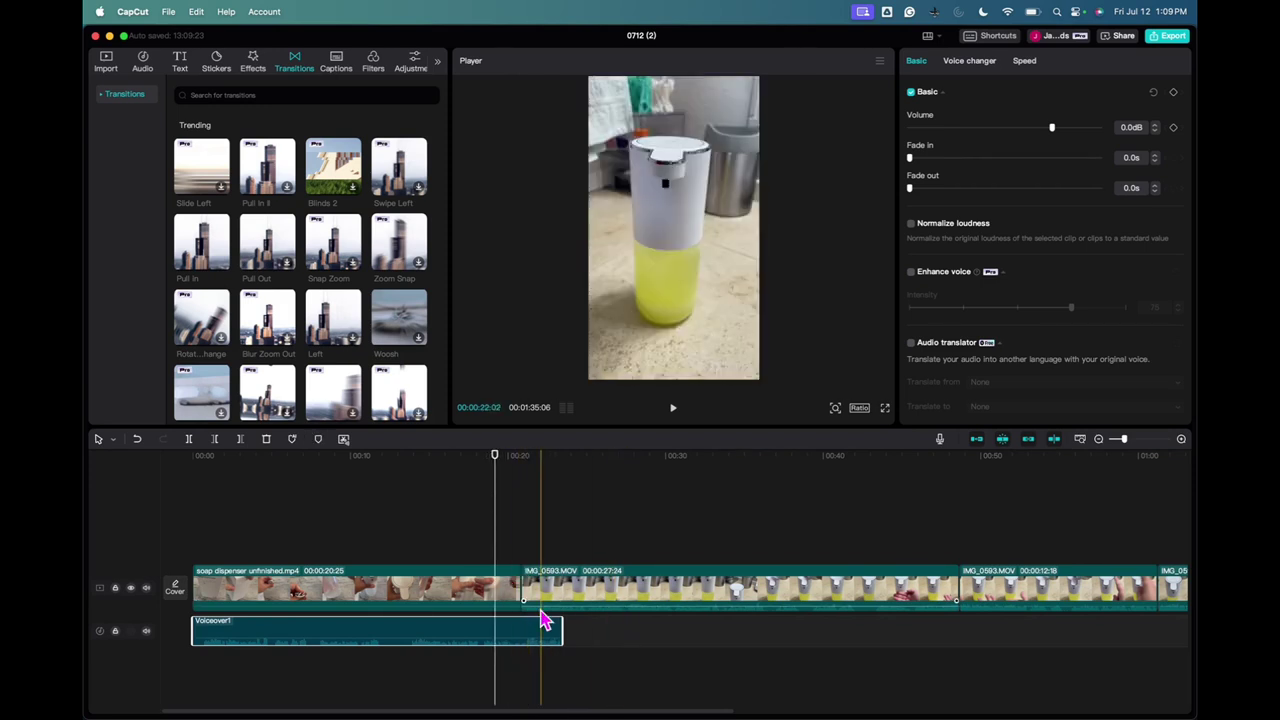
{"action": "left_click", "coordinate": [492, 603]}
{"action": "left_click", "coordinate": [486, 629]}
{"action": "left_click", "coordinate": [486, 592]}
{"action": "left_click", "coordinate": [486, 640]}
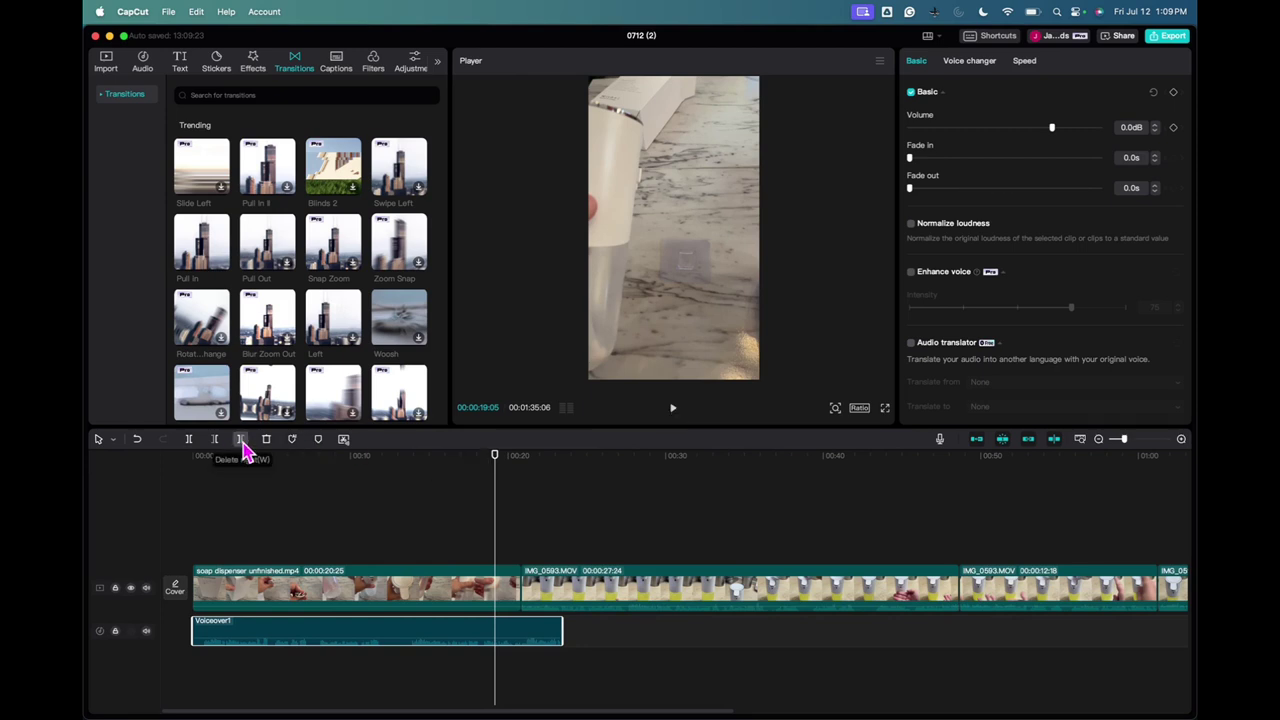
{"action": "left_click", "coordinate": [680, 418]}
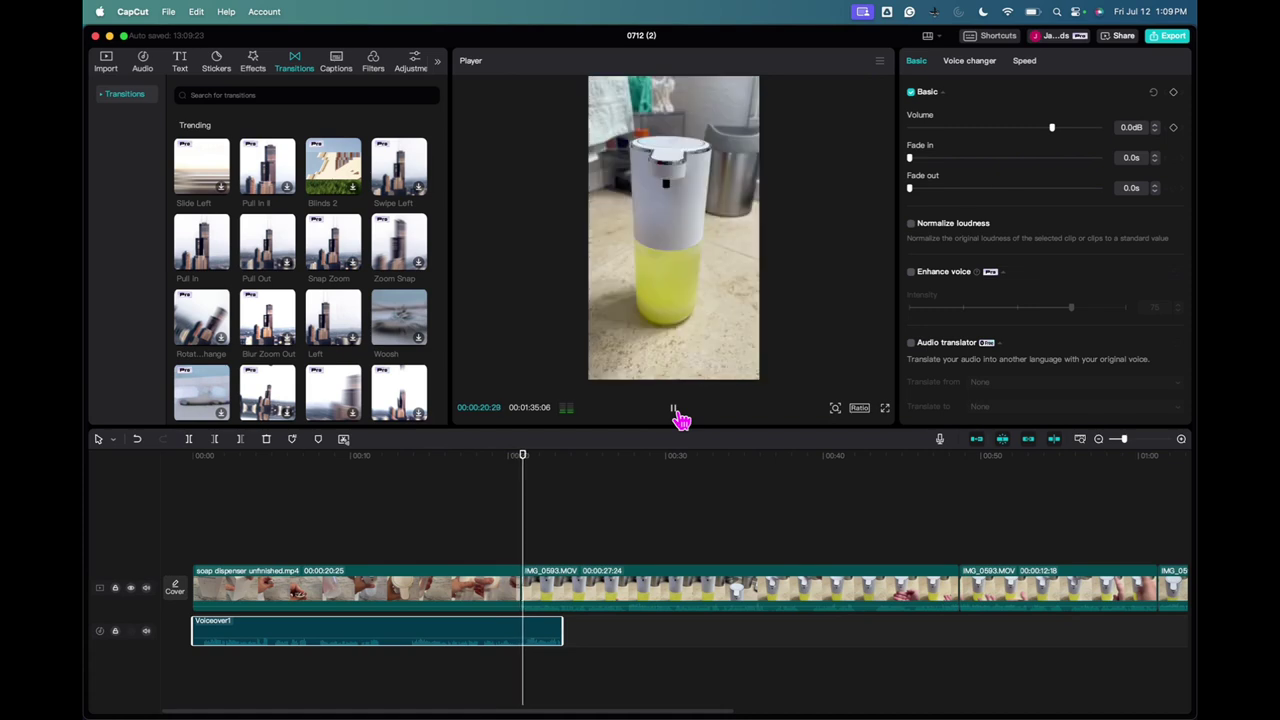
{"action": "left_click", "coordinate": [681, 418]}
{"action": "left_click_drag", "start_coordinate": [536, 513], "coordinate": [520, 514]}
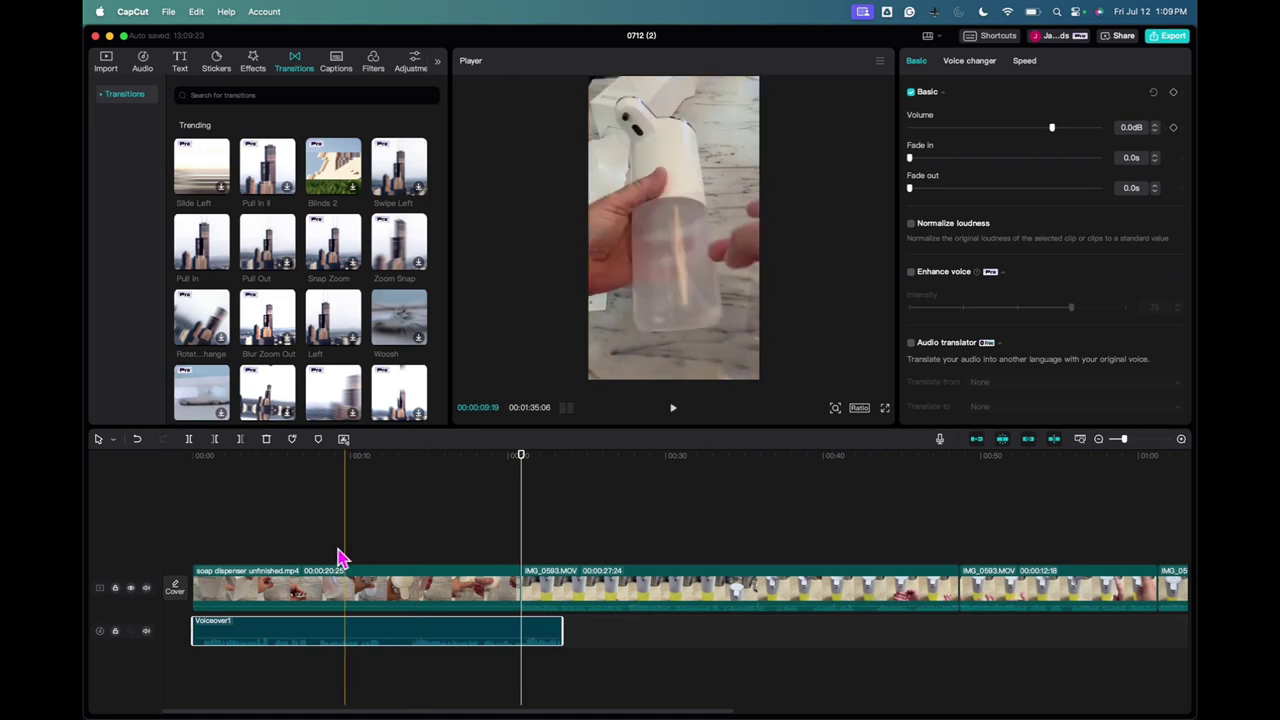
{"action": "left_click", "coordinate": [245, 443]}
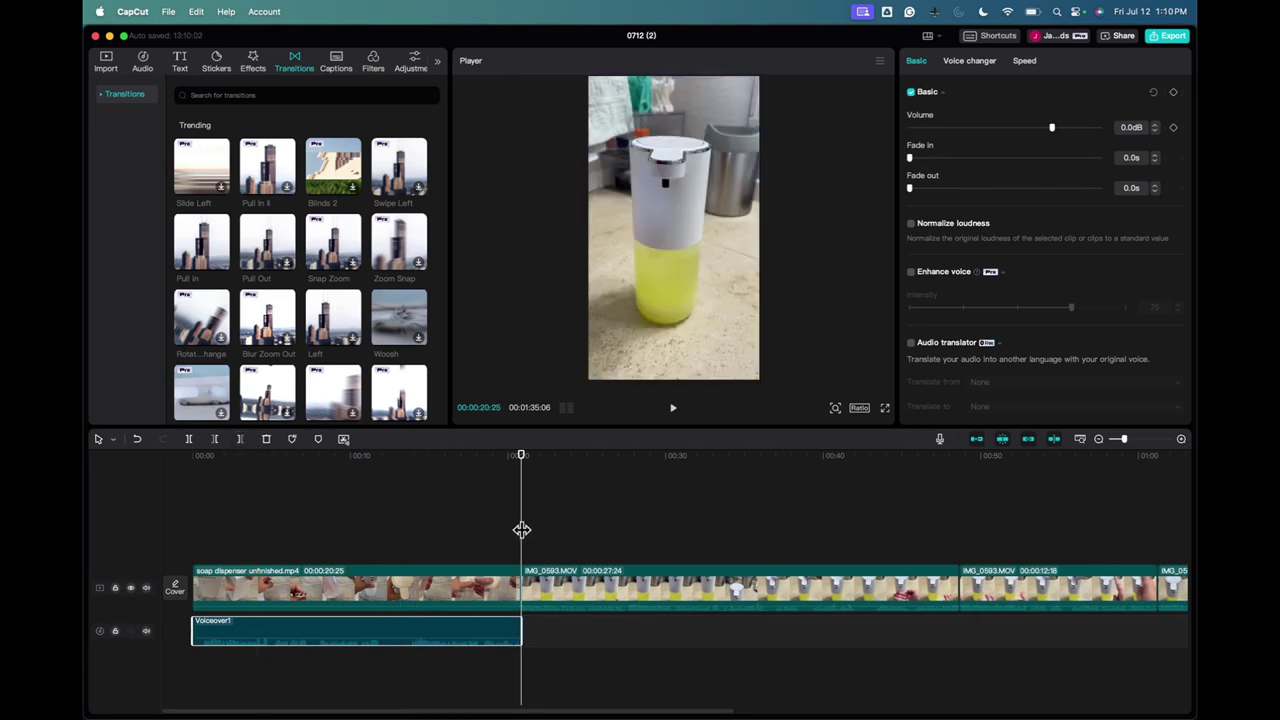
Step: Play back the trimmed end of the voiceover across the join with the first IMG_0593.MOV clip
{"action": "left_click_drag", "start_coordinate": [522, 529], "coordinate": [488, 527]}
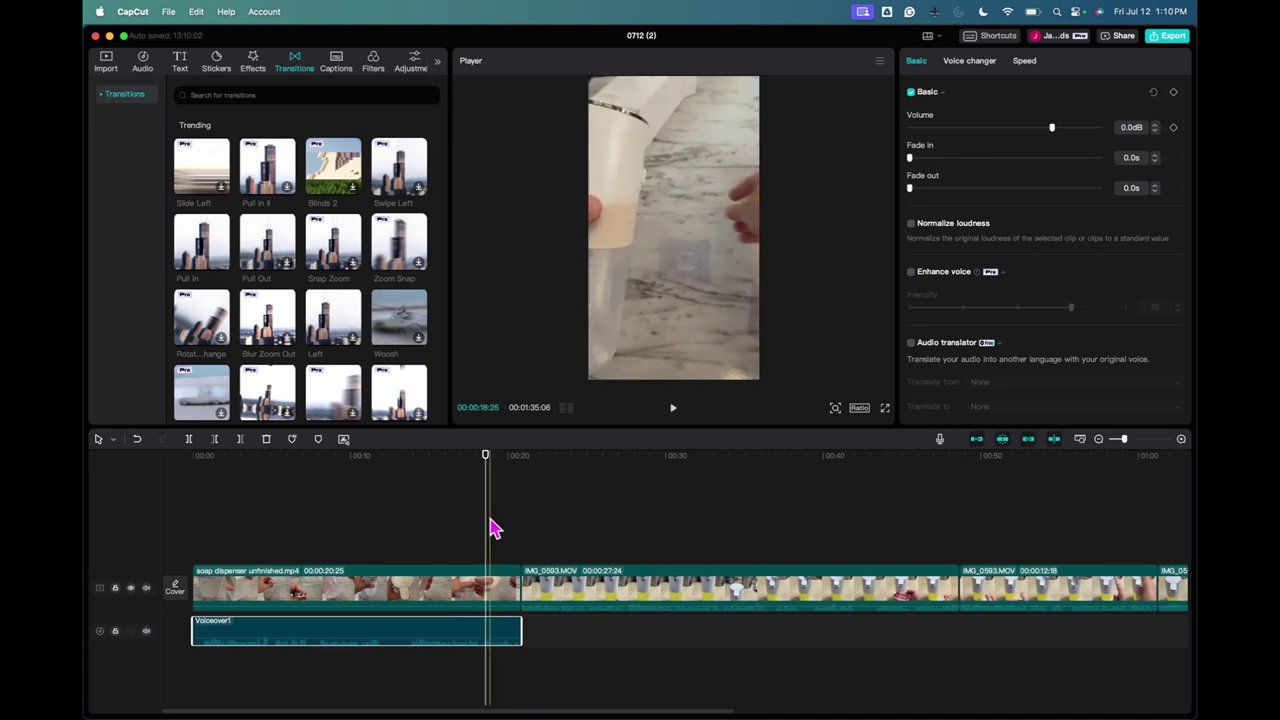
{"action": "left_click", "coordinate": [672, 410]}
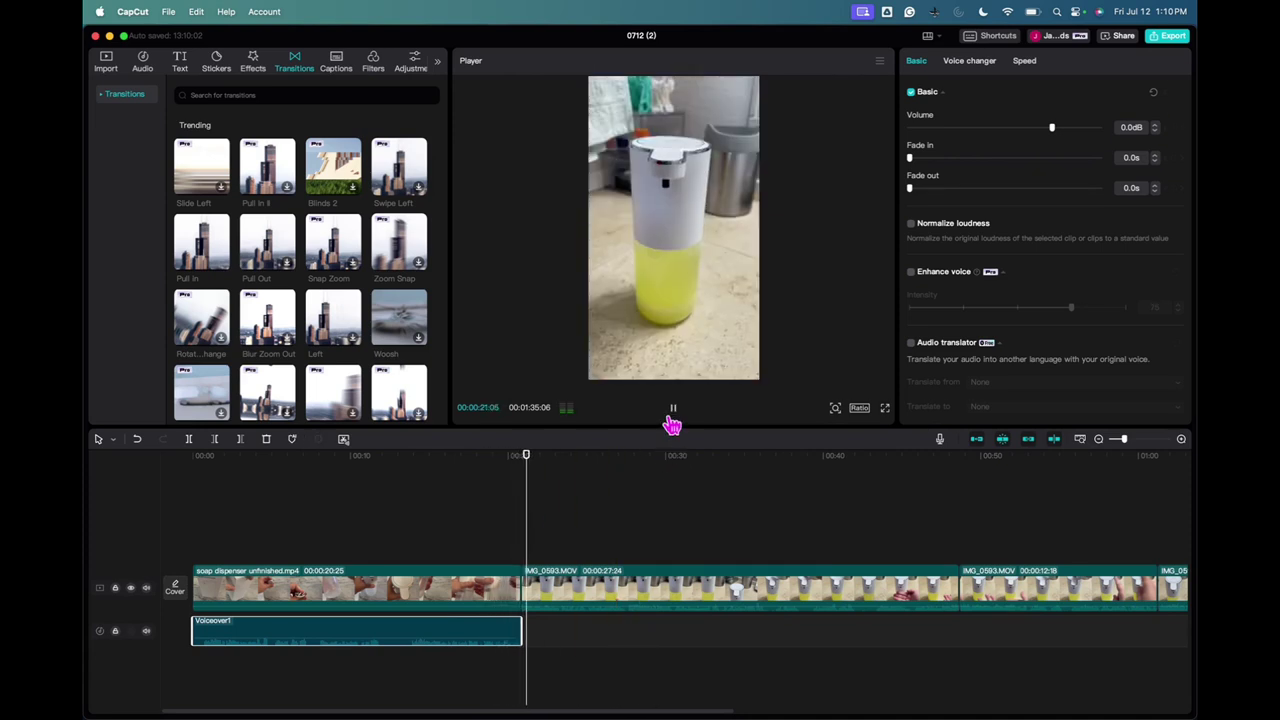
{"action": "left_click", "coordinate": [676, 413]}
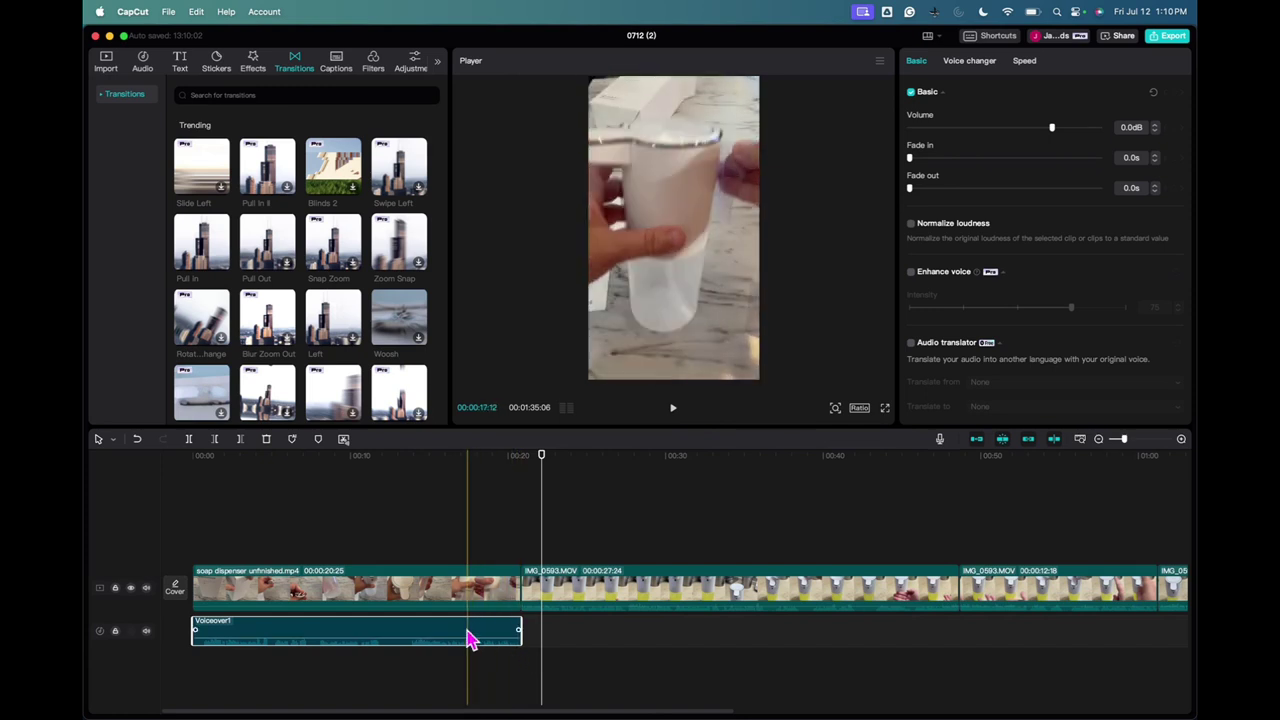
Step: Raise the voiceover's volume to 6.7 dB and listen to its last seconds
{"action": "left_click_drag", "start_coordinate": [540, 500], "coordinate": [483, 505]}
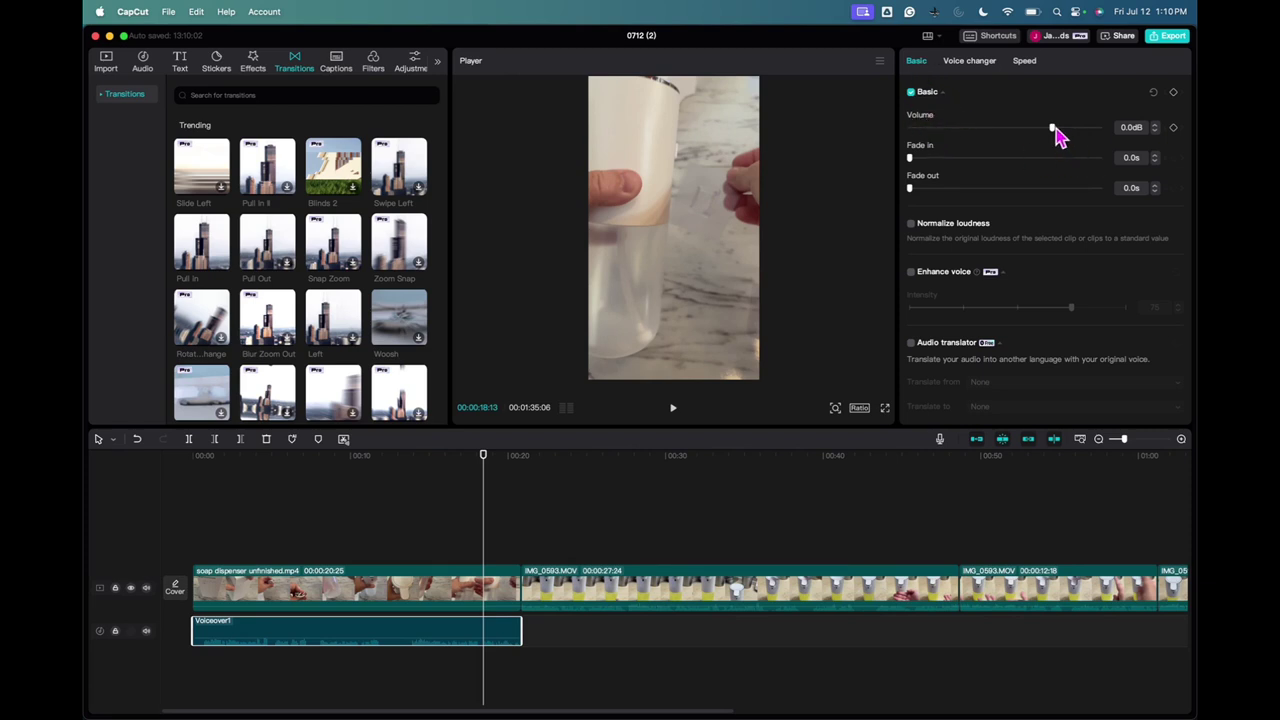
{"action": "left_click_drag", "start_coordinate": [1059, 137], "coordinate": [1066, 137]}
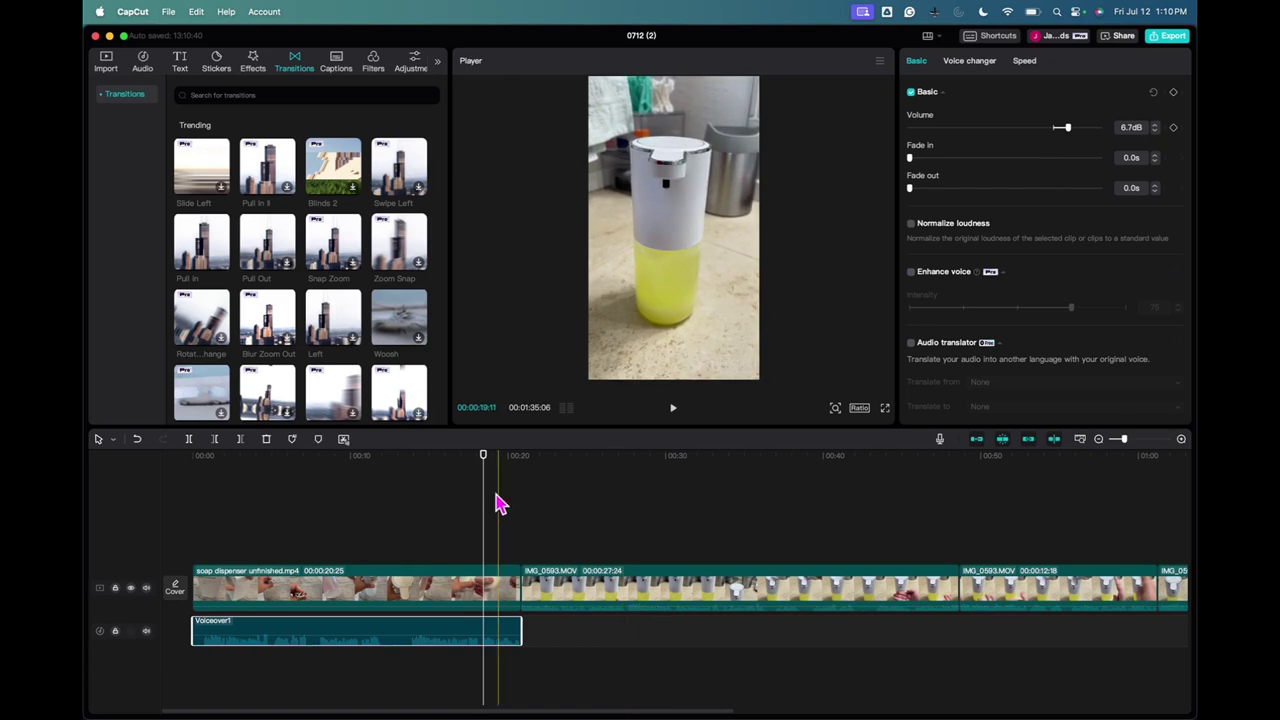
{"action": "left_click", "coordinate": [675, 412]}
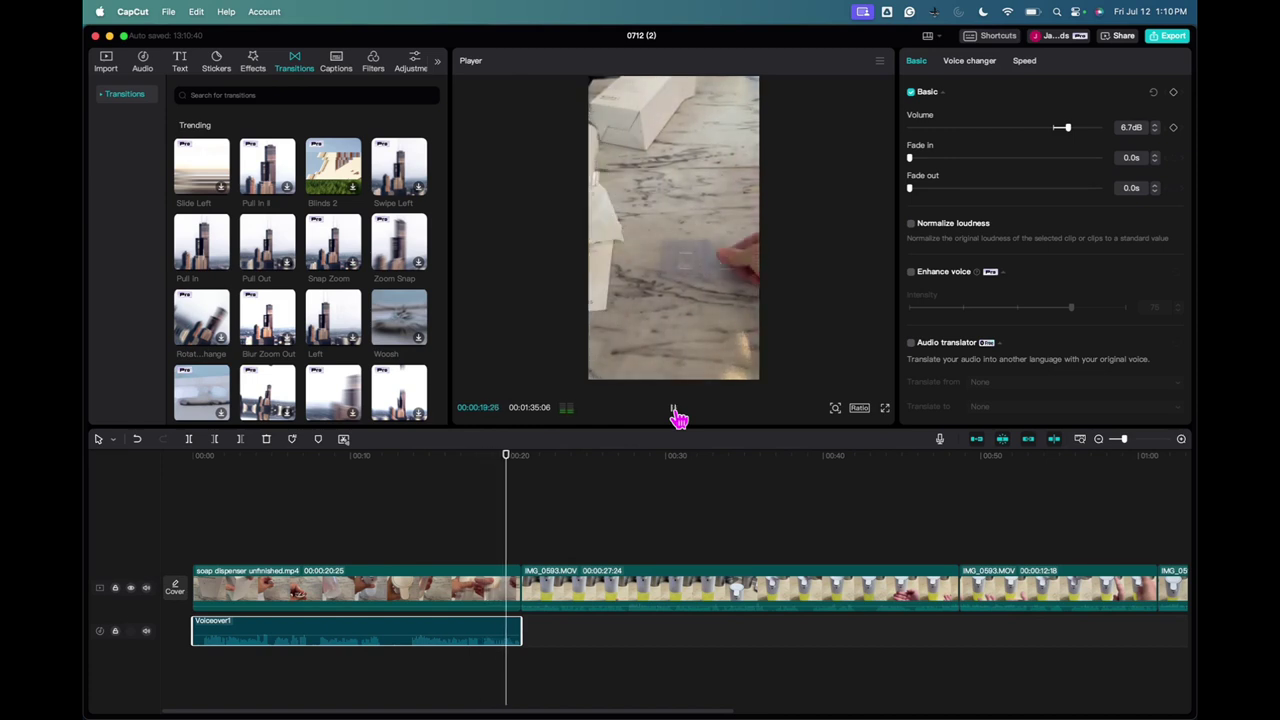
{"action": "left_click", "coordinate": [676, 414]}
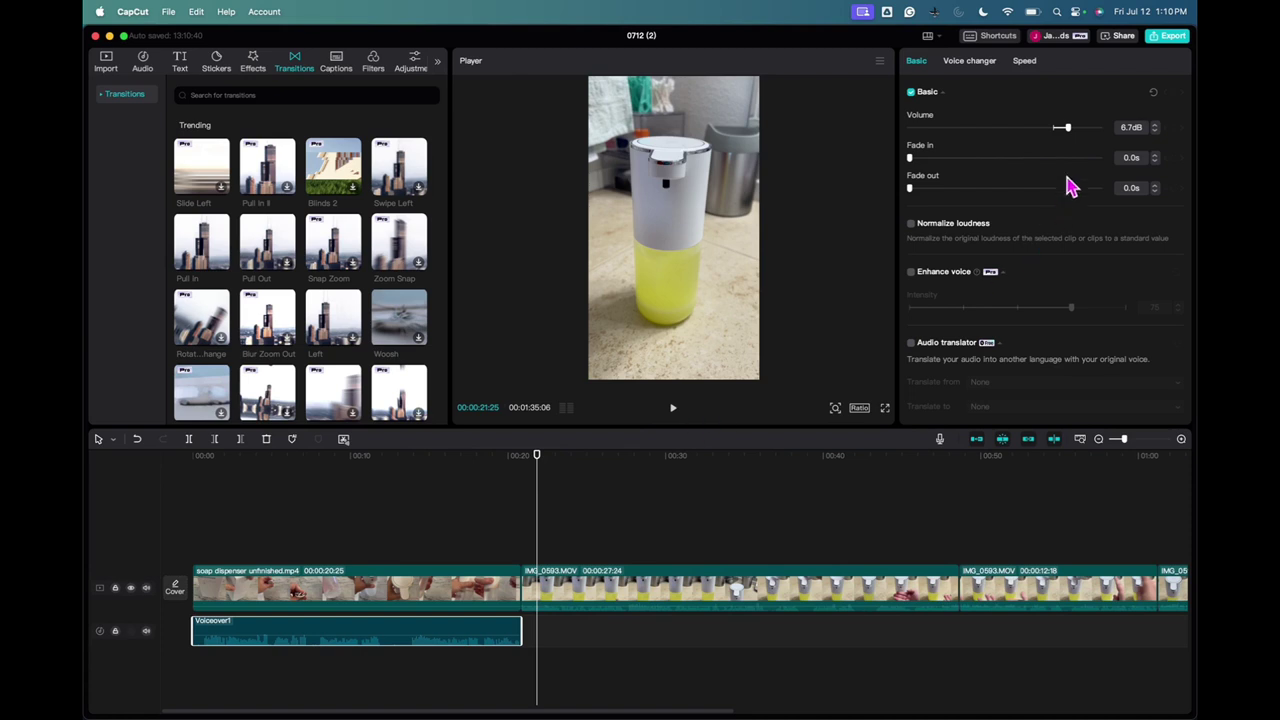
Step: Set the voiceover's volume to 9.2 dB and play its ending again to check the loudness
{"action": "left_click_drag", "start_coordinate": [1067, 130], "coordinate": [1074, 132]}
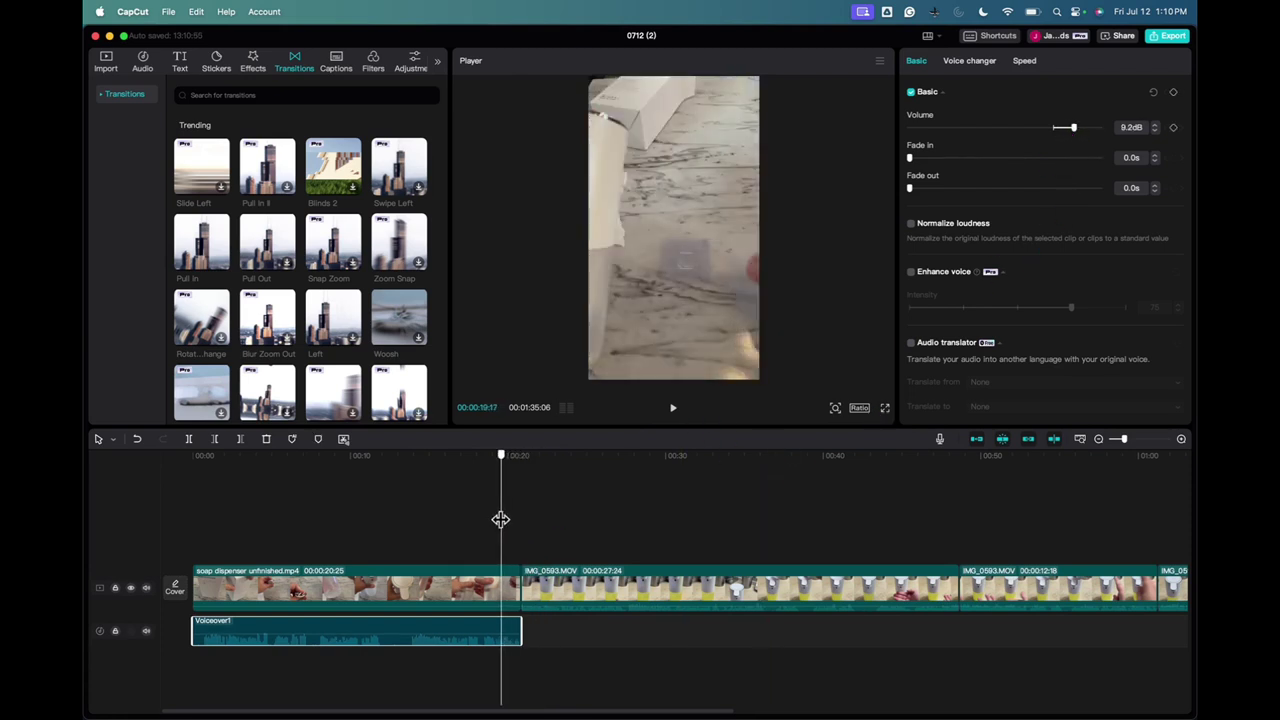
{"action": "left_click", "coordinate": [490, 517]}
{"action": "left_click", "coordinate": [673, 414]}
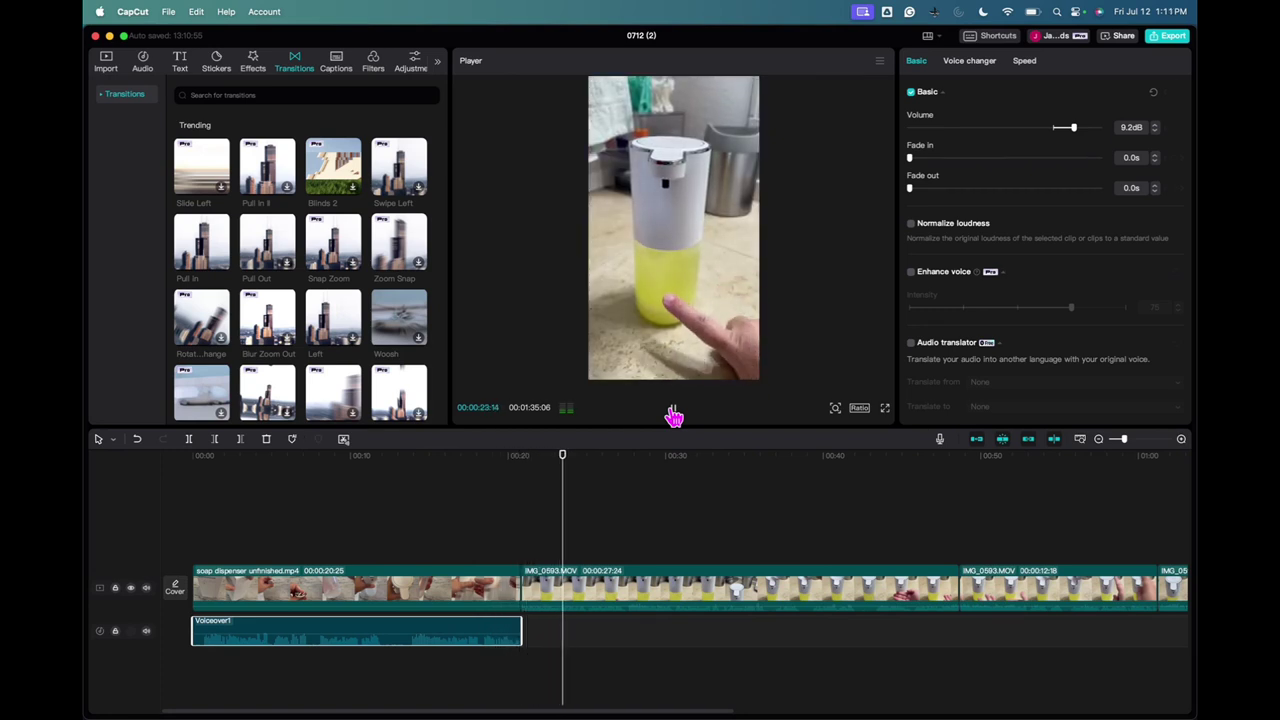
{"action": "left_click", "coordinate": [653, 513]}
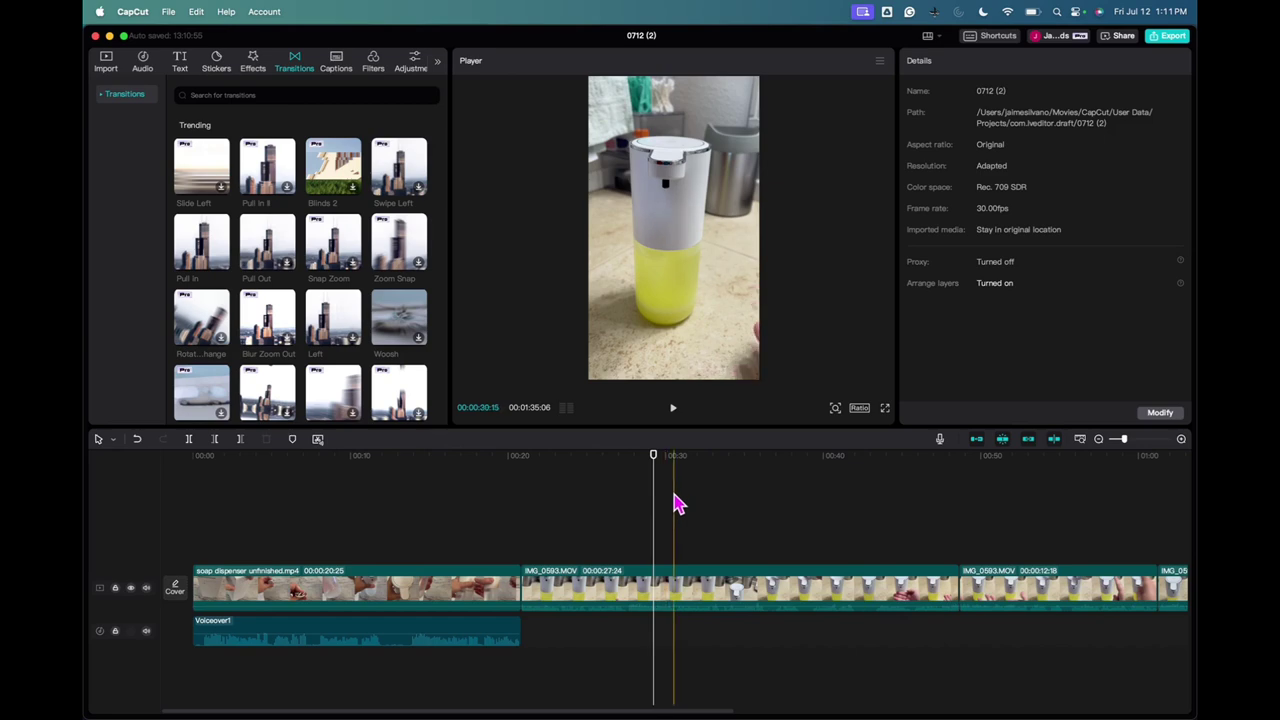
Step: Start exporting the project and set the destination to the Finished Videos folder inside Content to Post
{"action": "left_click", "coordinate": [1174, 38]}
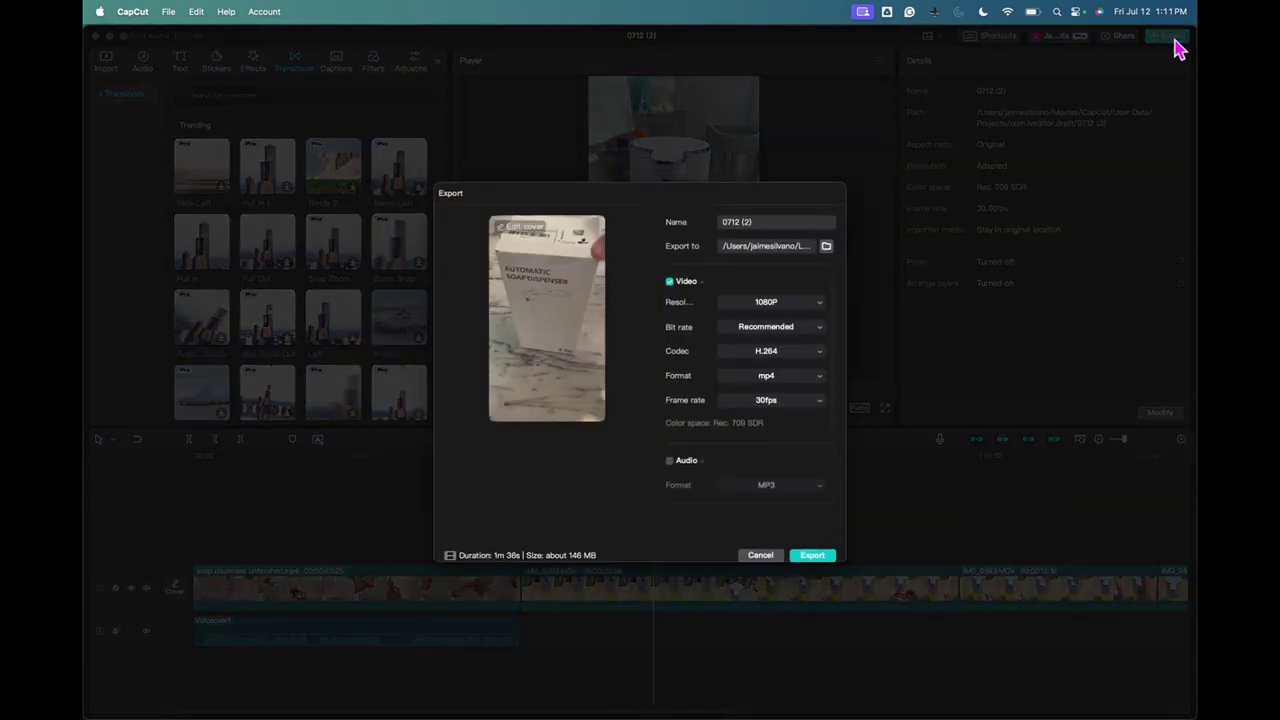
{"action": "left_click", "coordinate": [825, 224]}
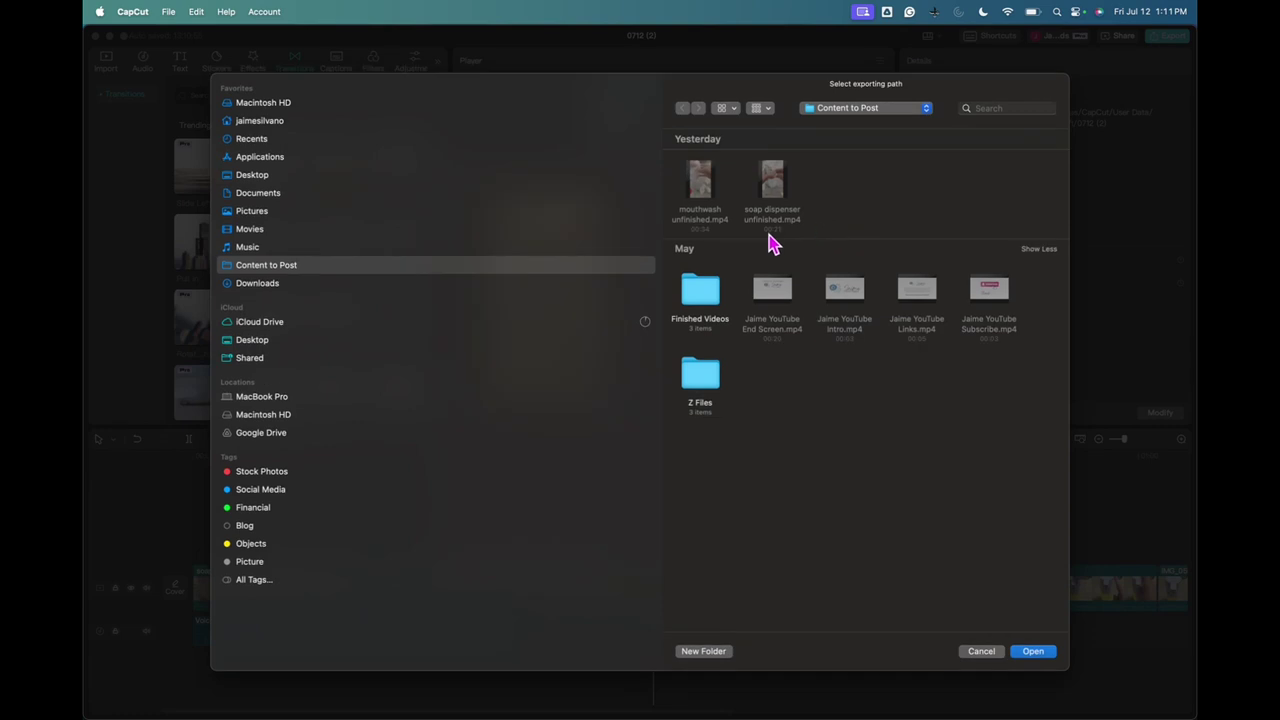
{"action": "left_click", "coordinate": [705, 290]}
{"action": "double_click", "coordinate": [705, 290]}
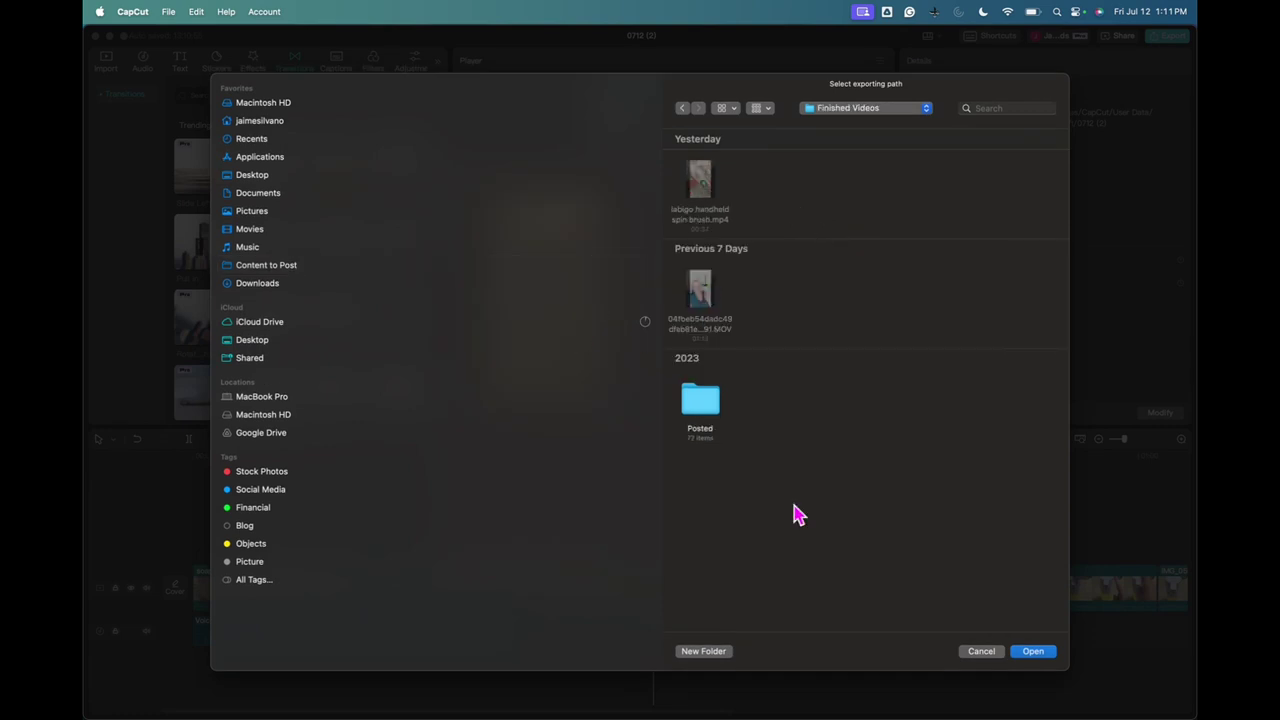
{"action": "left_click", "coordinate": [1033, 652]}
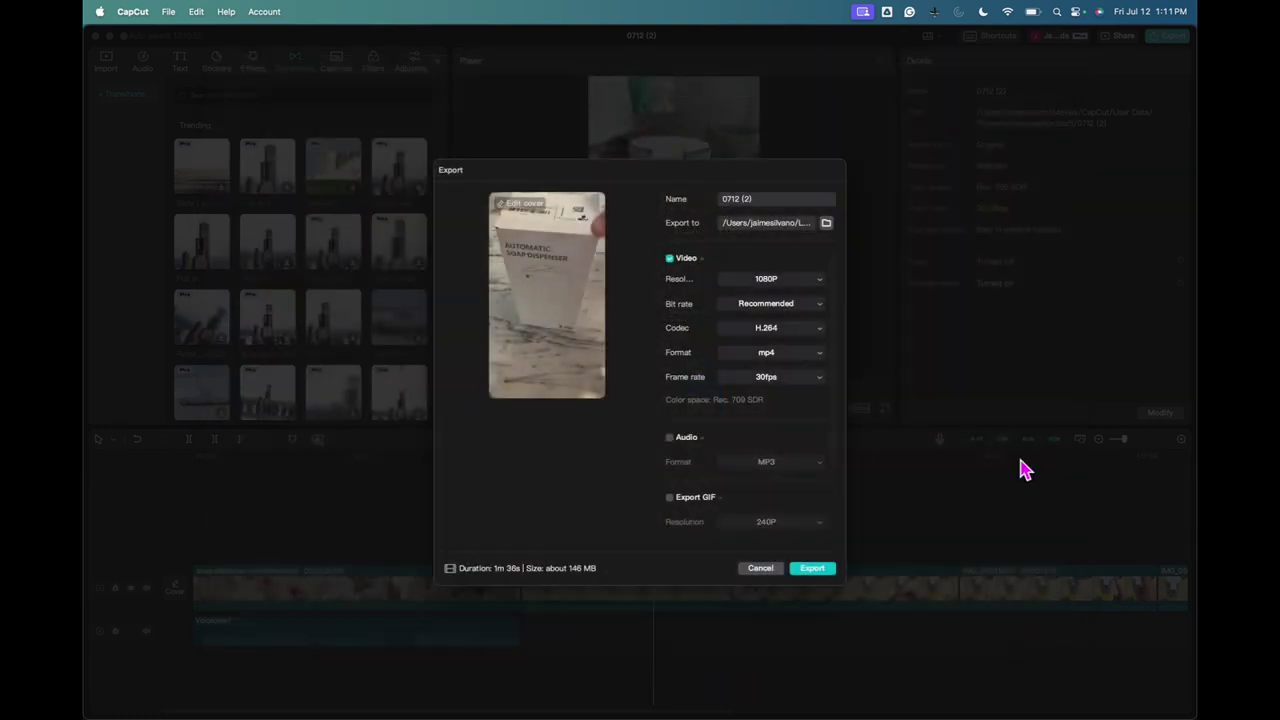
Step: Name the export "soap dispenser final", choose 1080P resolution and look over the remaining export options
{"action": "left_click_drag", "start_coordinate": [778, 205], "coordinate": [723, 208]}
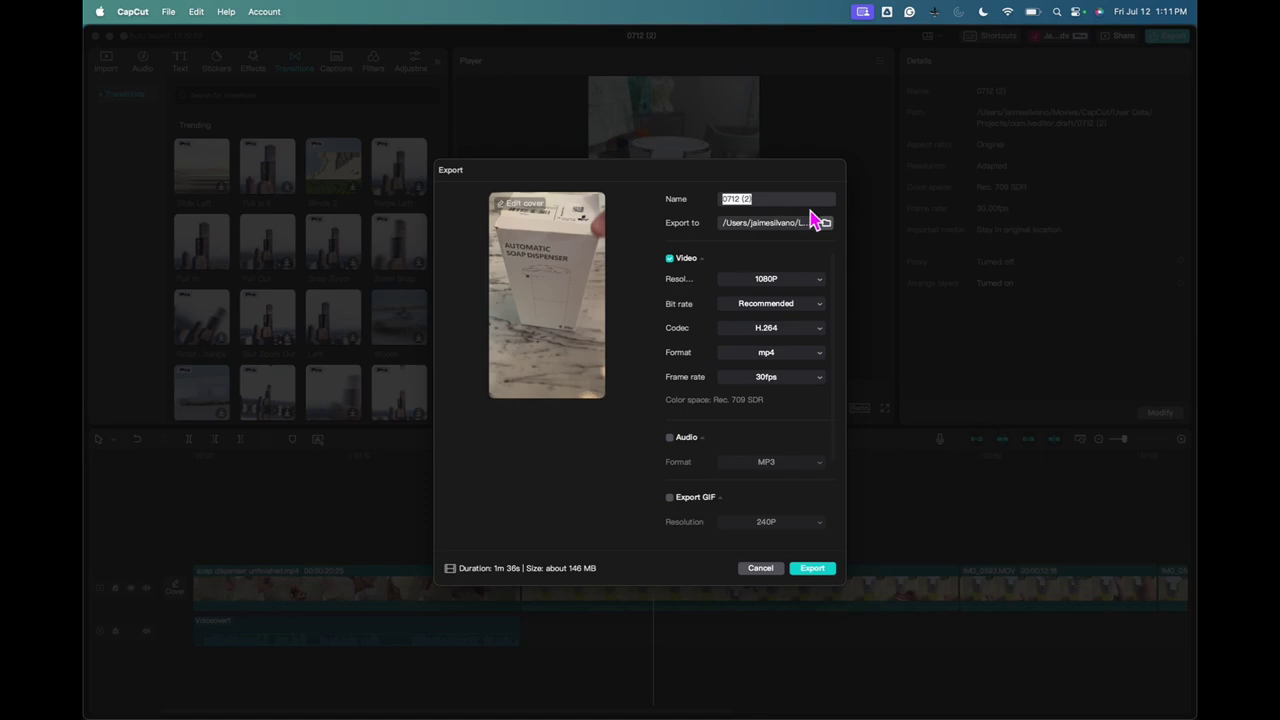
{"action": "type", "text": "soap dispenser final"}
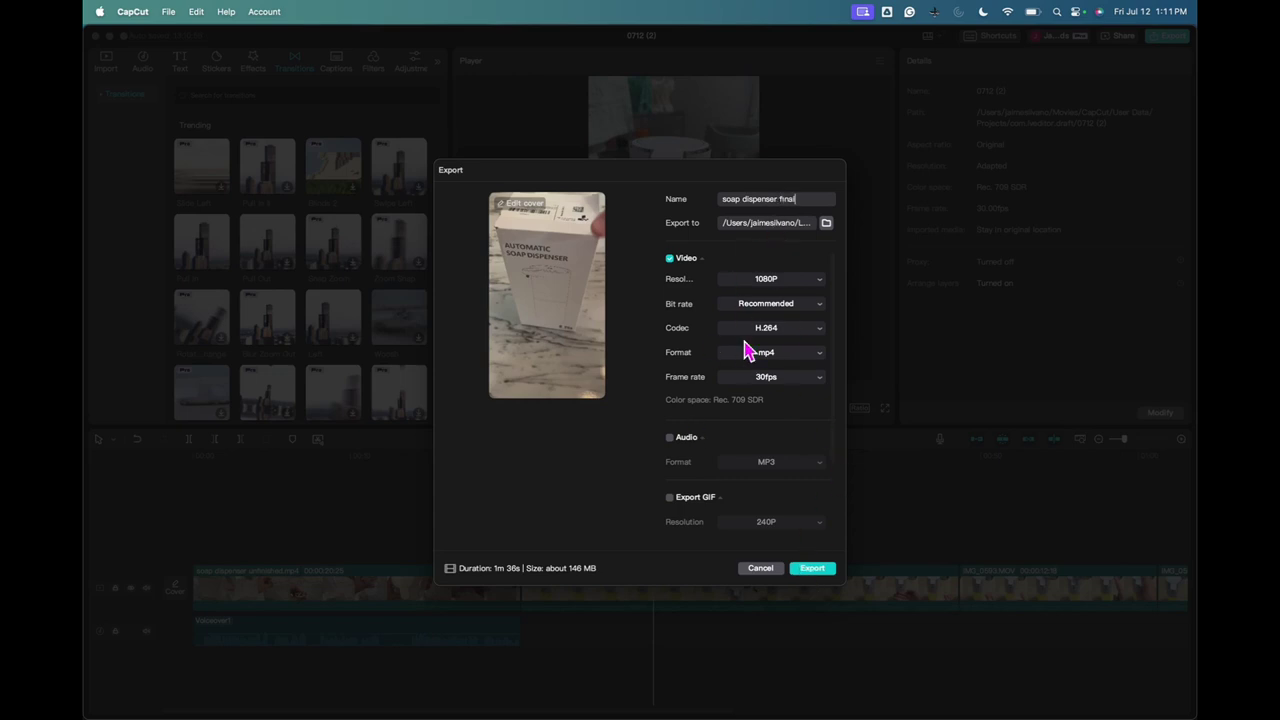
{"action": "left_click", "coordinate": [766, 279]}
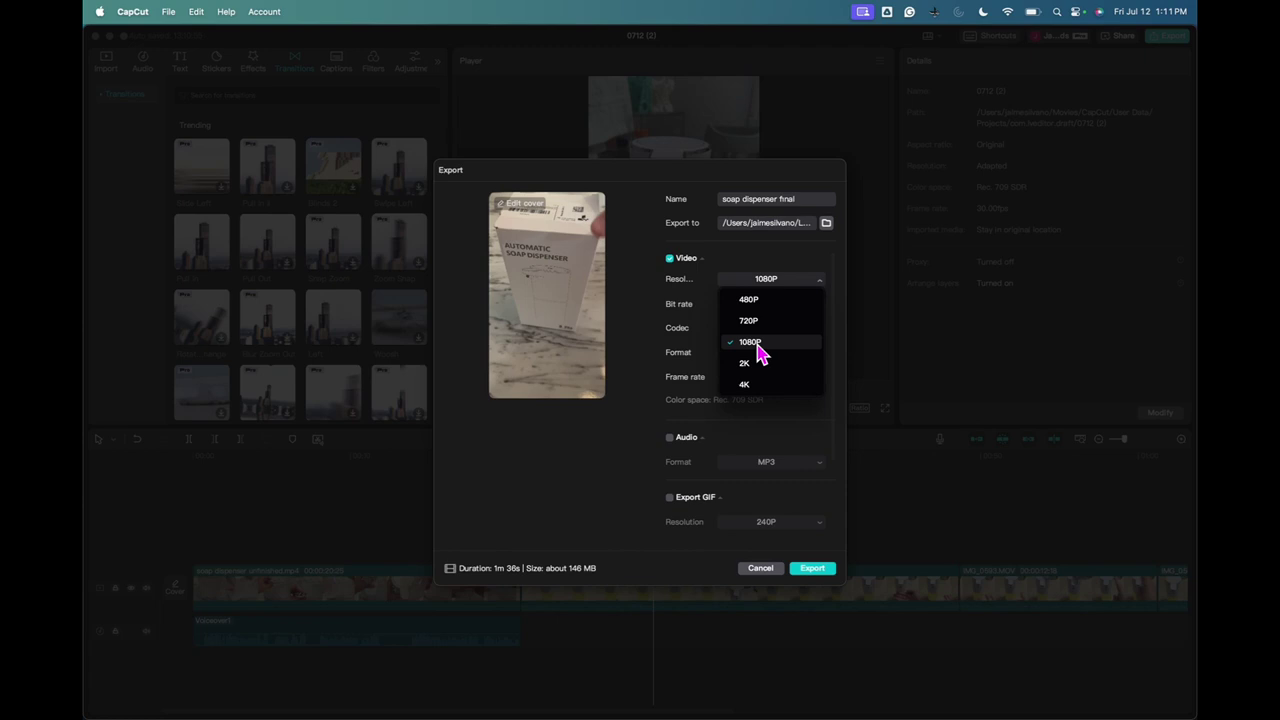
{"action": "left_click", "coordinate": [752, 342]}
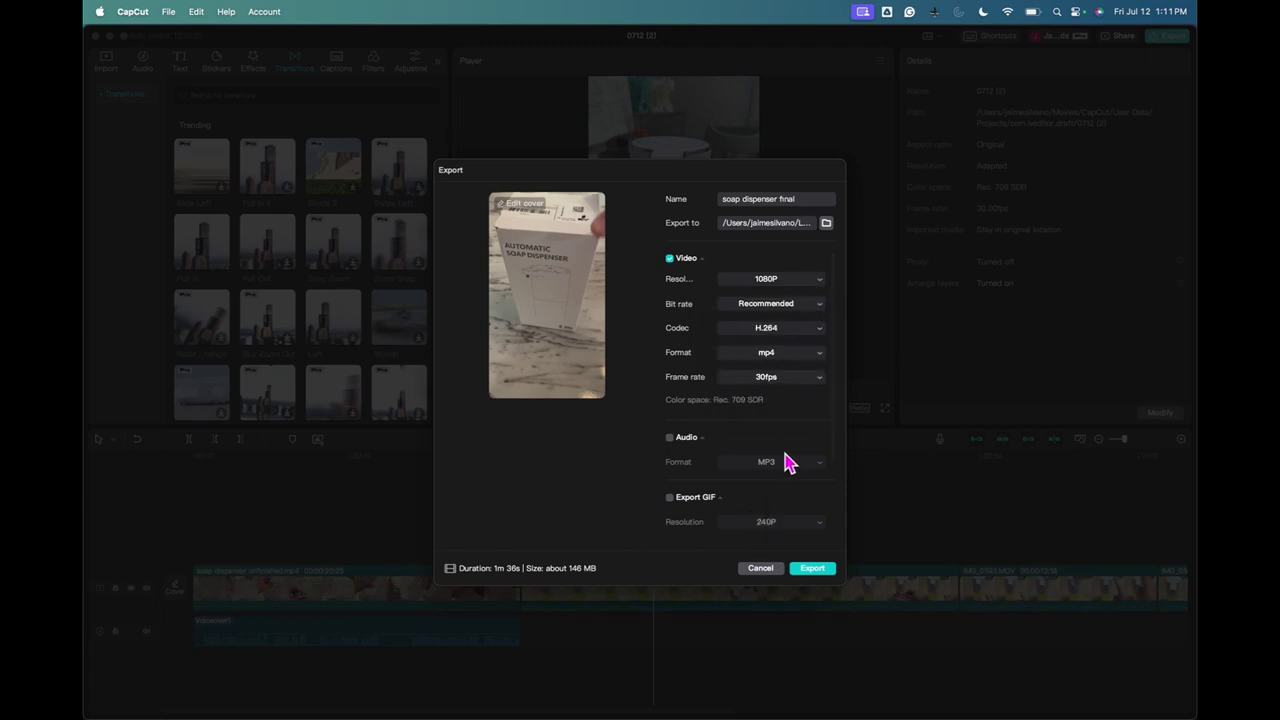
{"action": "scroll", "coordinate": [786, 457], "scroll_direction": "down", "scroll_amount": 2}
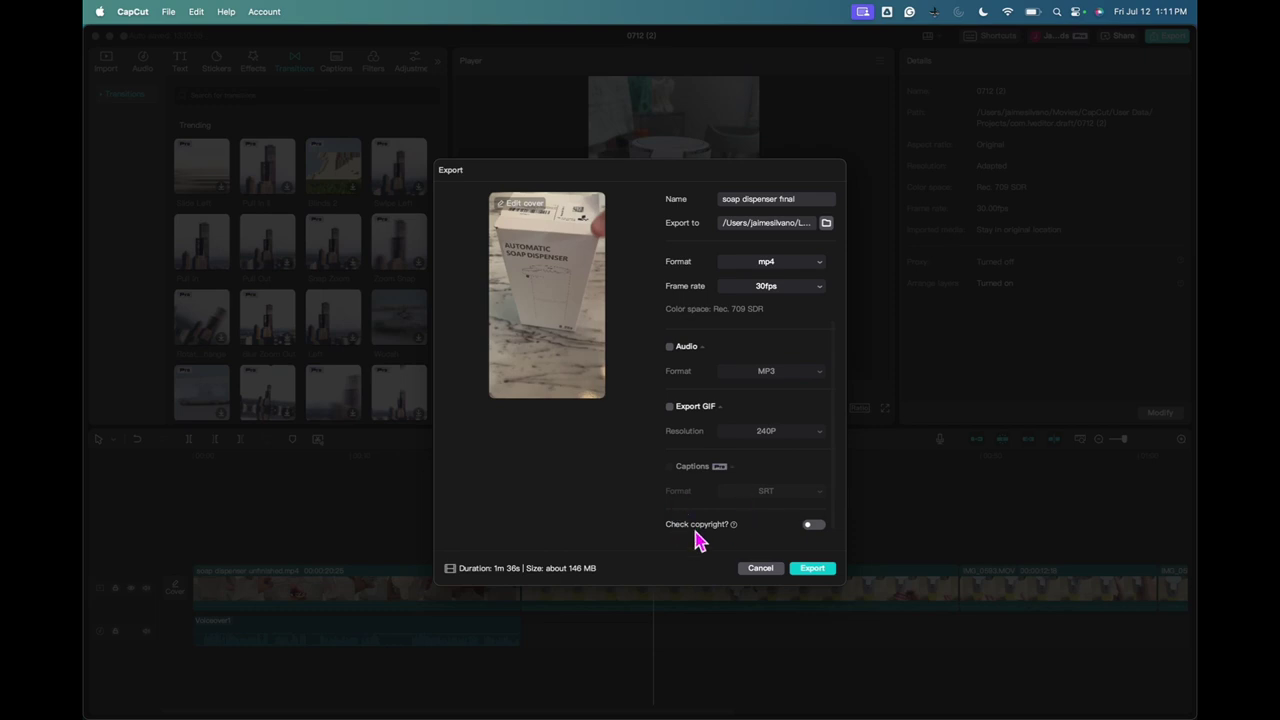
{"action": "scroll", "coordinate": [755, 478], "scroll_direction": "up", "scroll_amount": 2}
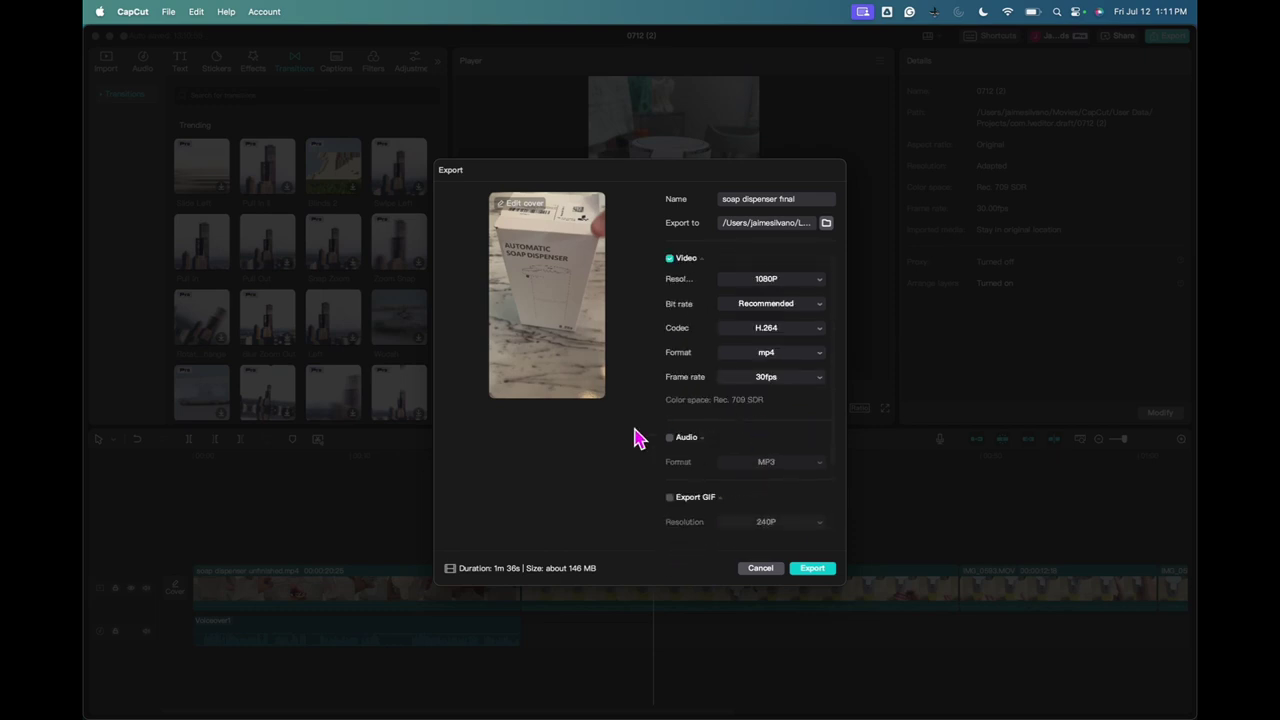
Step: Export the video with the chosen settings and close the sharing options without sharing it
{"action": "left_click", "coordinate": [811, 568]}
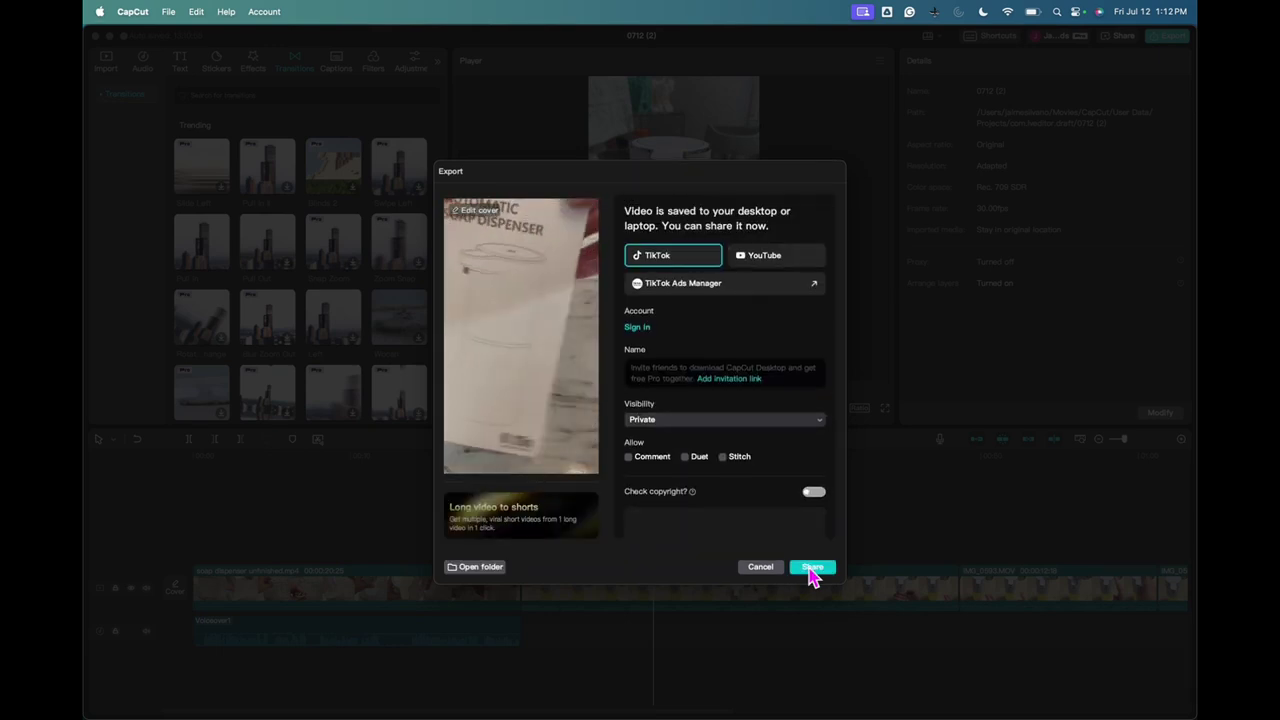
{"action": "left_click", "coordinate": [762, 569]}
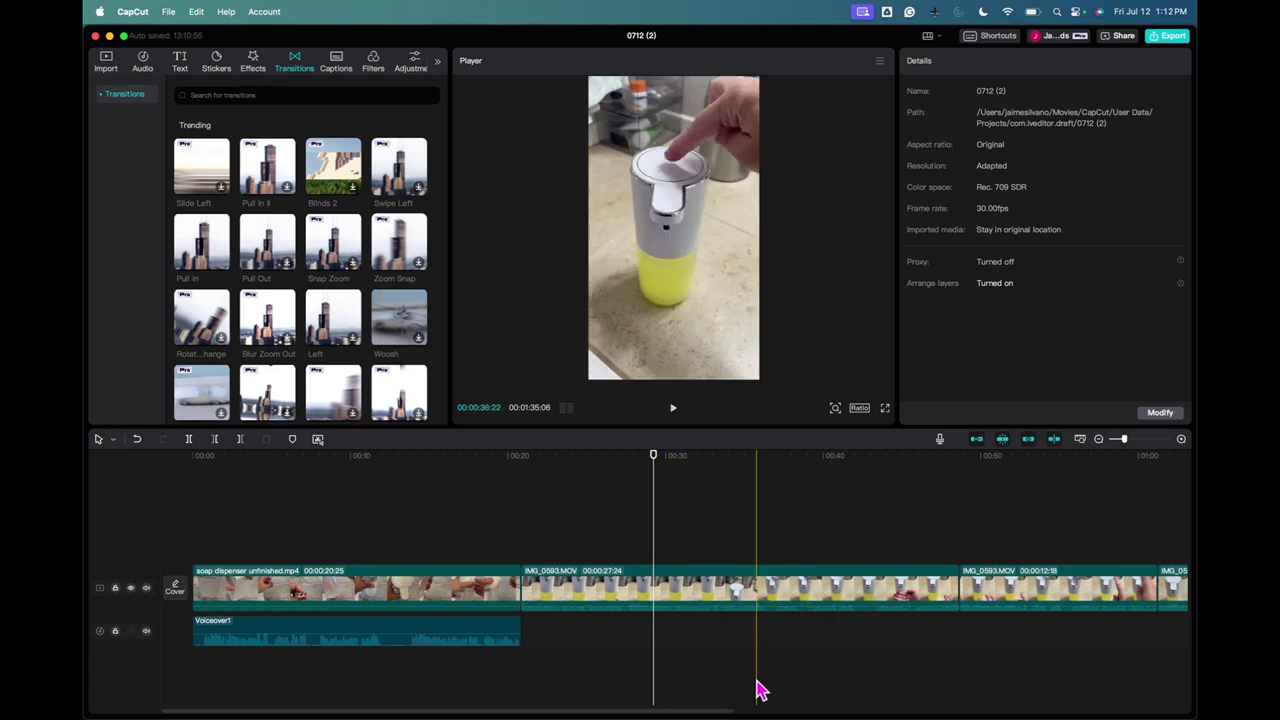
Step: Set the playback speed of the soap dispenser unfinished.mp4 clip to 5.0x
{"action": "scroll", "coordinate": [677, 716], "scroll_direction": "right", "scroll_amount": 3}
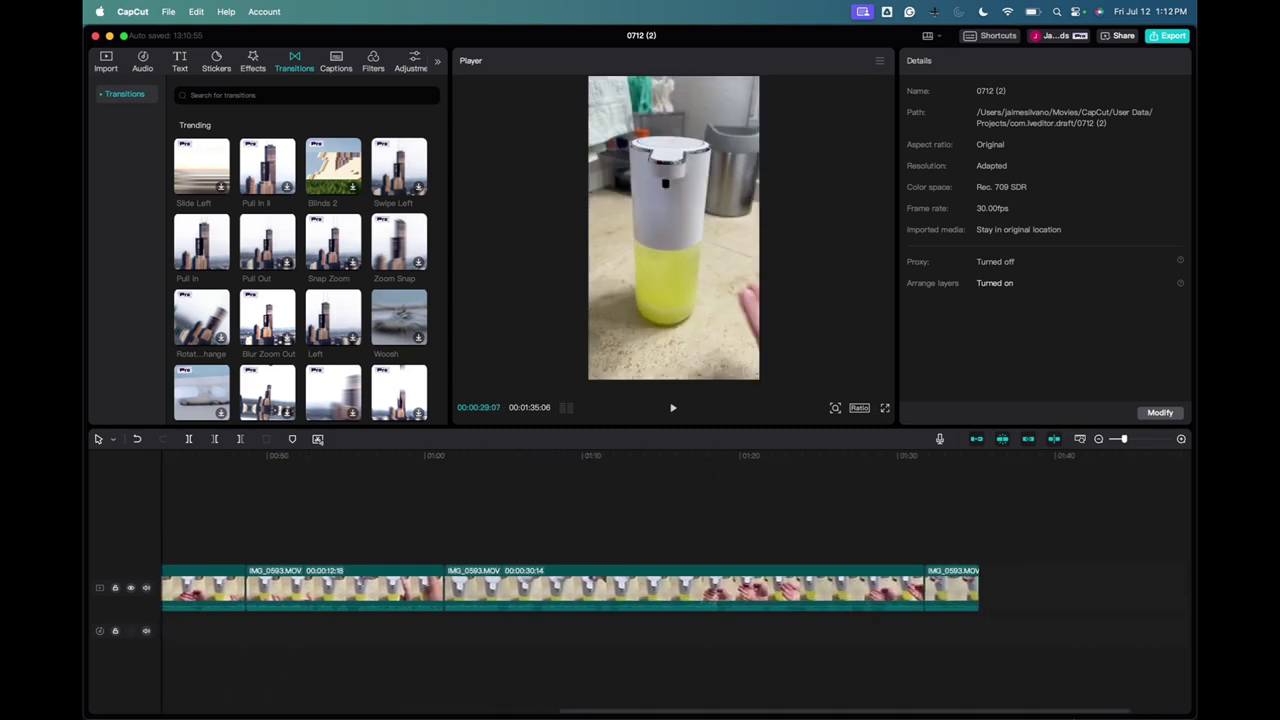
{"action": "scroll", "coordinate": [690, 716], "scroll_direction": "left", "scroll_amount": 3}
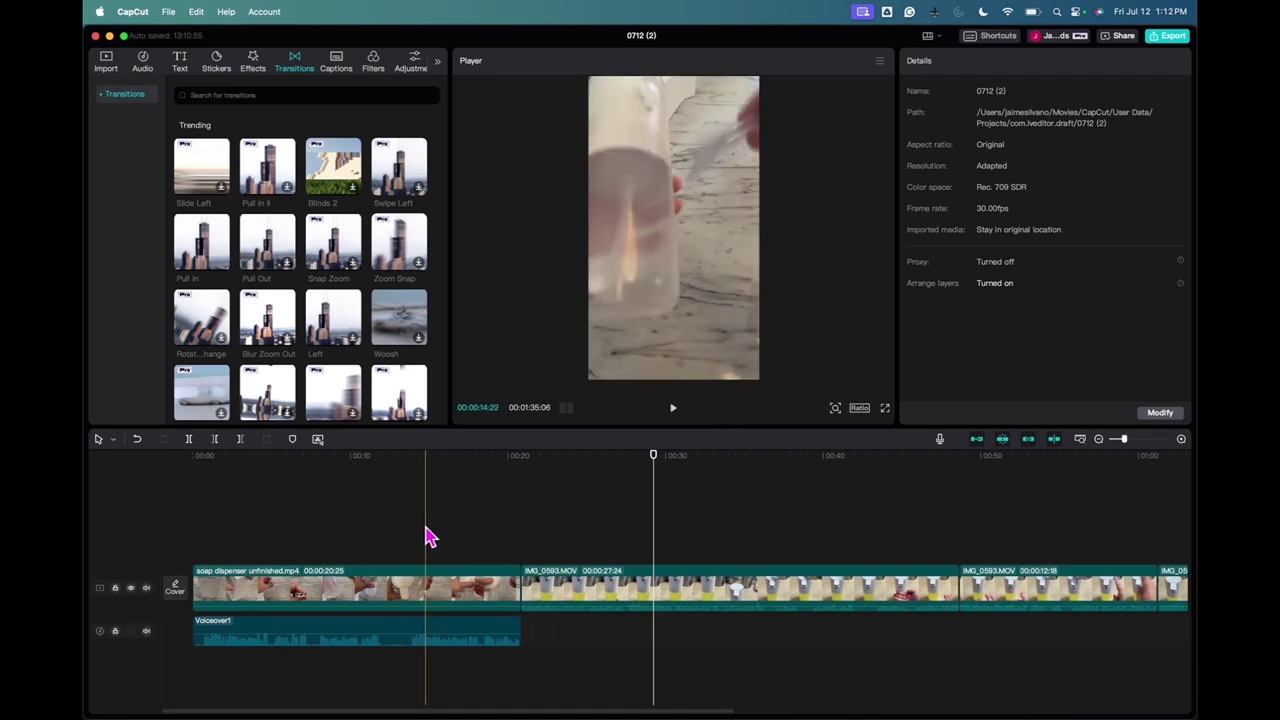
{"action": "left_click", "coordinate": [445, 588]}
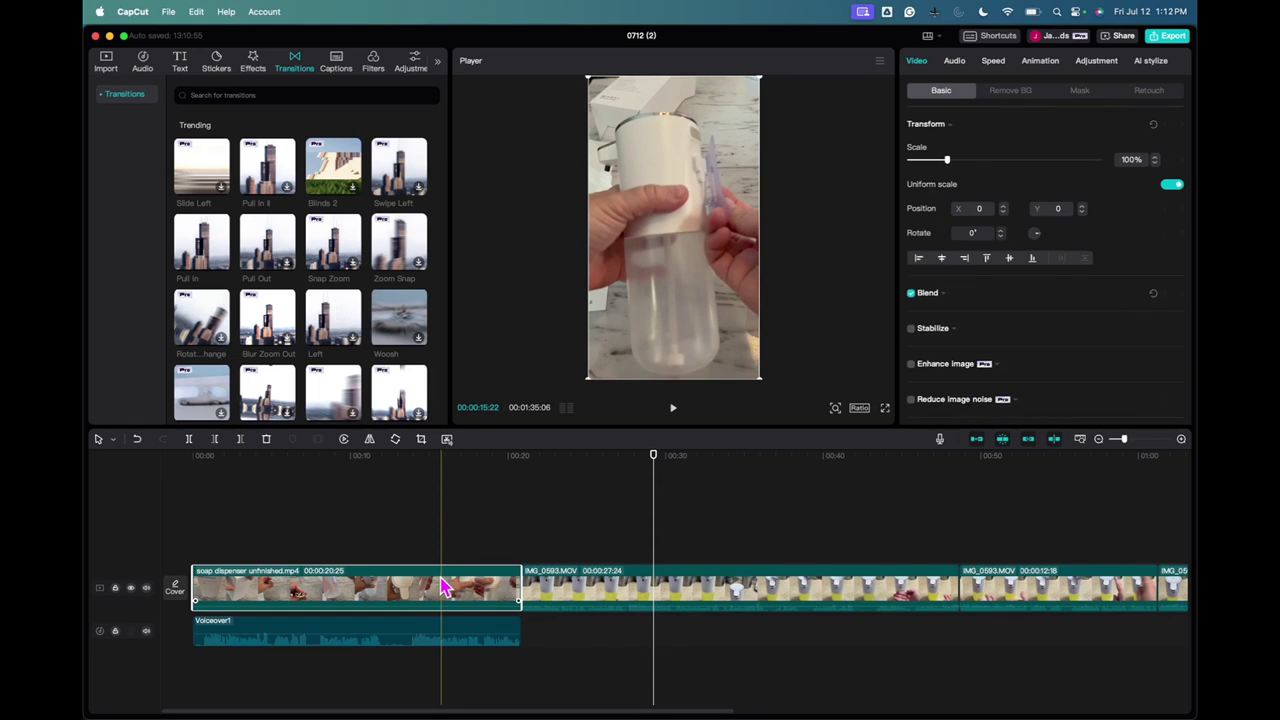
{"action": "left_click", "coordinate": [997, 61]}
{"action": "left_click_drag", "start_coordinate": [953, 146], "coordinate": [1040, 150]}
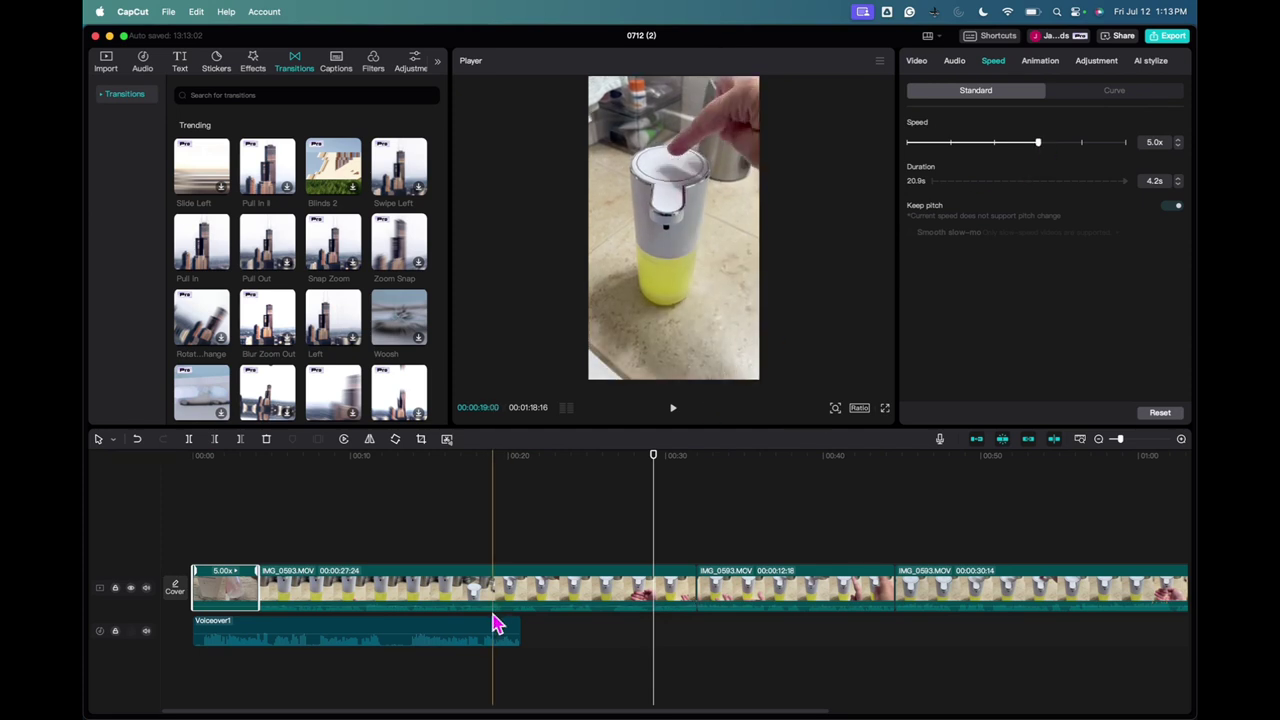
Step: Set the voiceover's speed to 5.0x to match the sped-up unboxing clip
{"action": "left_click", "coordinate": [463, 634]}
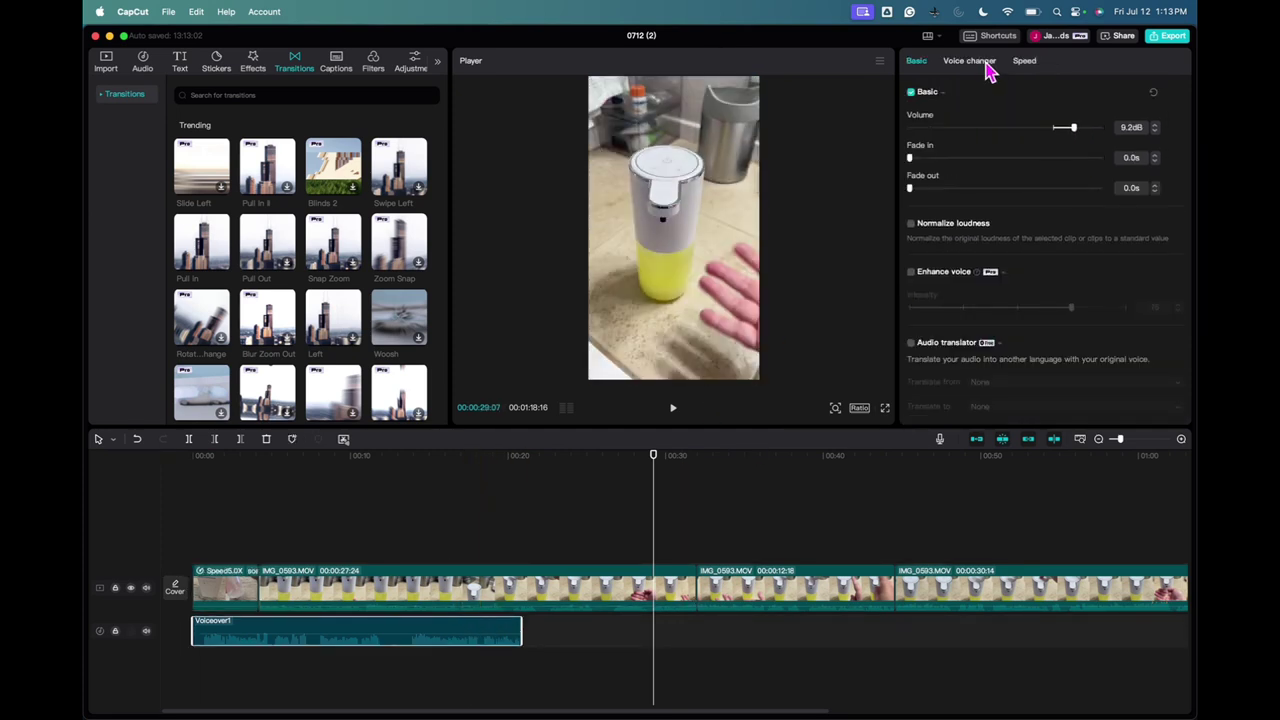
{"action": "left_click", "coordinate": [1023, 61]}
{"action": "left_click_drag", "start_coordinate": [957, 120], "coordinate": [1040, 123]}
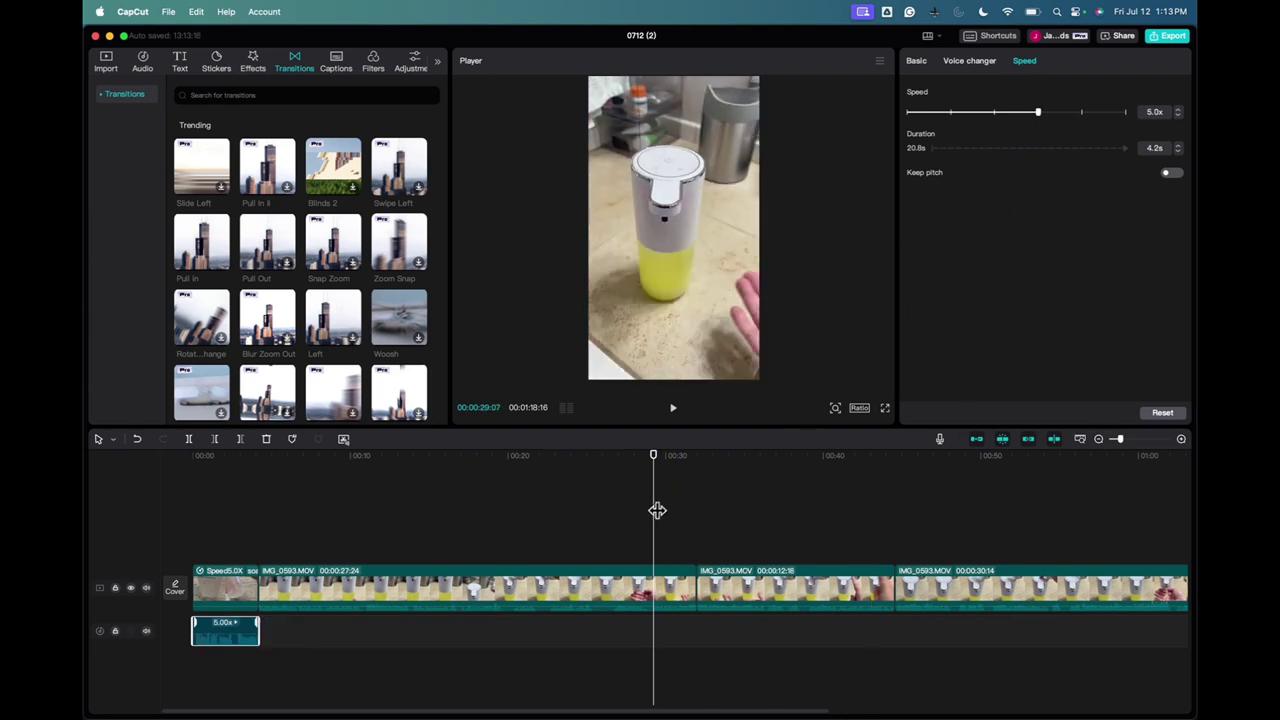
Step: Select all video clips on the timeline together and set their speed to 2.0x
{"action": "left_click_drag", "start_coordinate": [651, 508], "coordinate": [492, 515]}
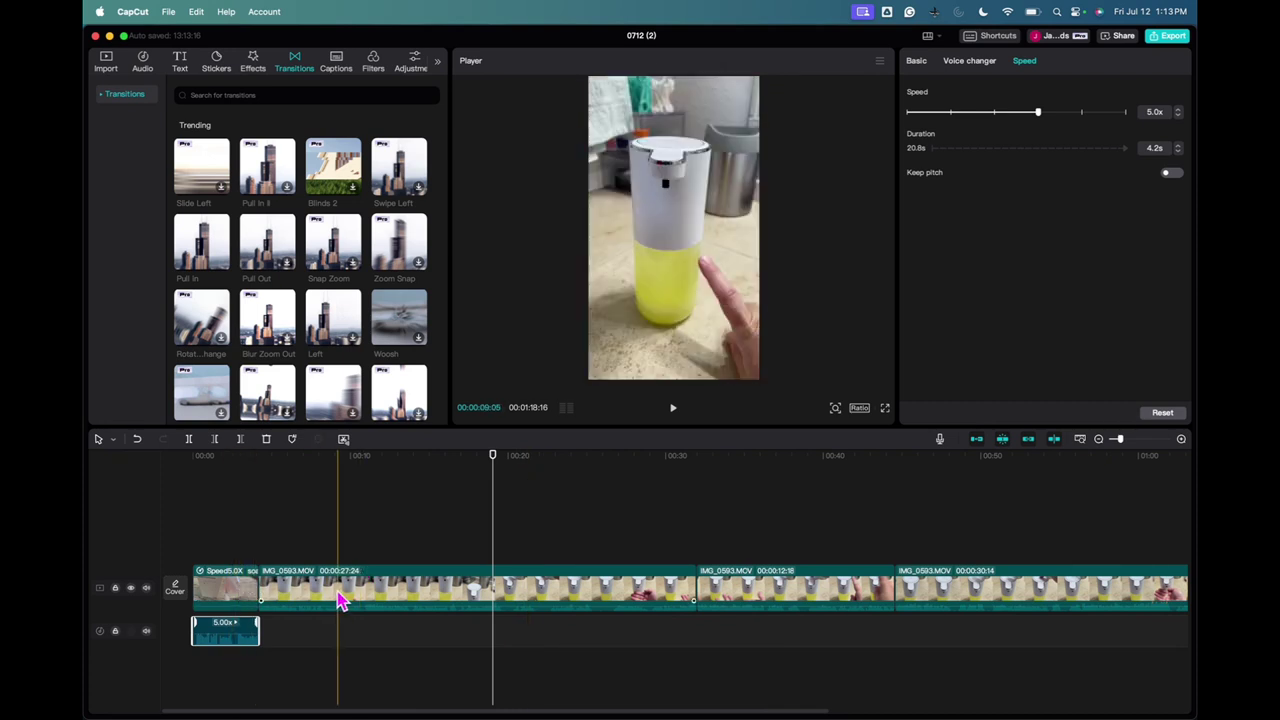
{"action": "left_click", "coordinate": [1099, 440]}
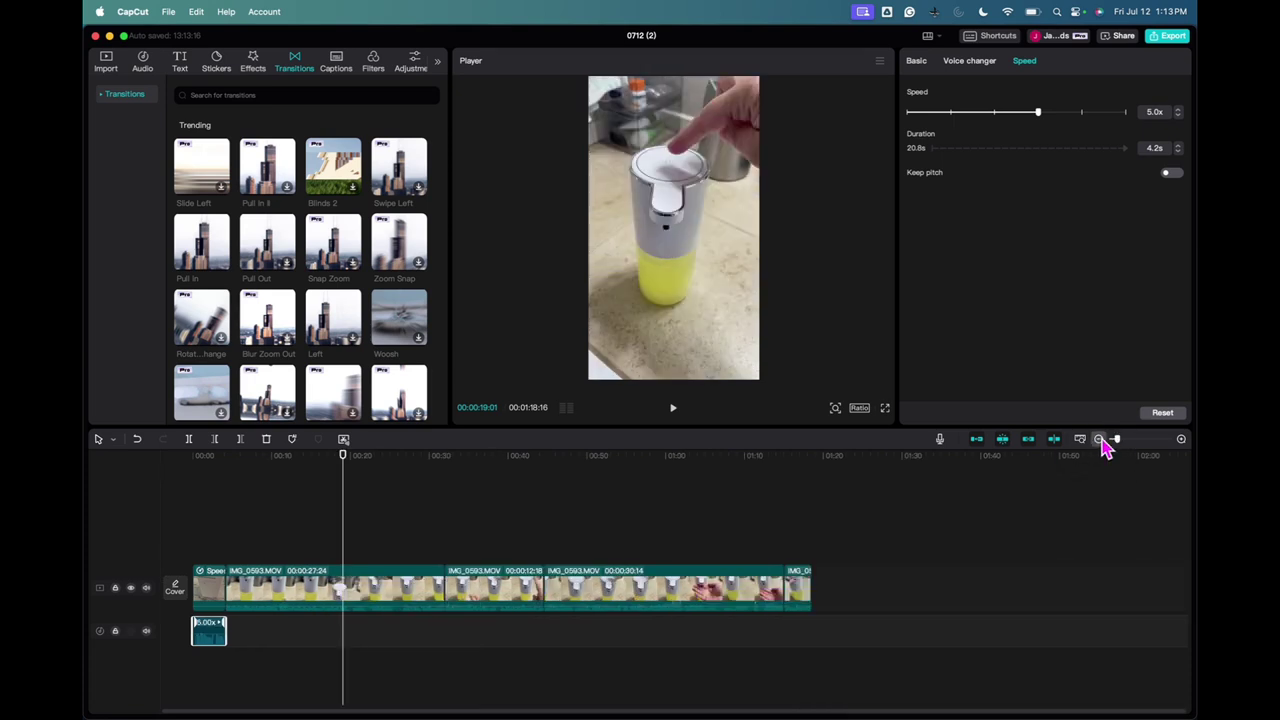
{"action": "left_click", "coordinate": [1099, 440]}
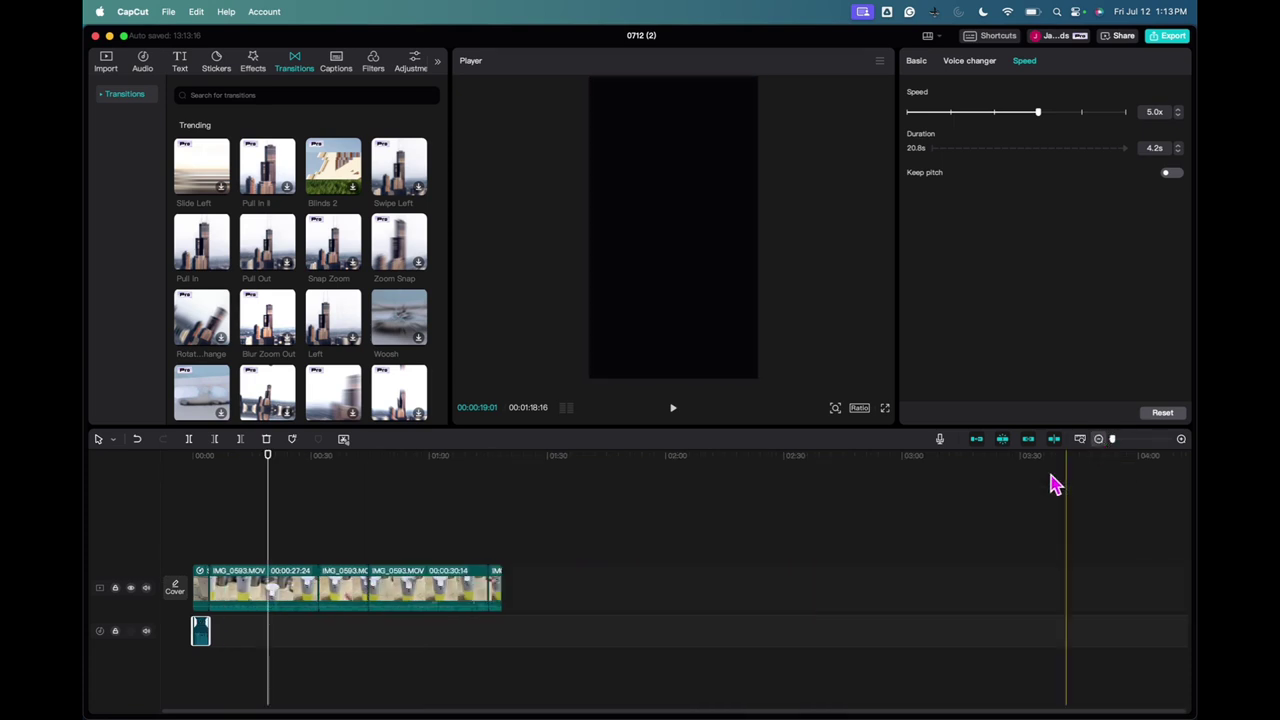
{"action": "left_click", "coordinate": [667, 623]}
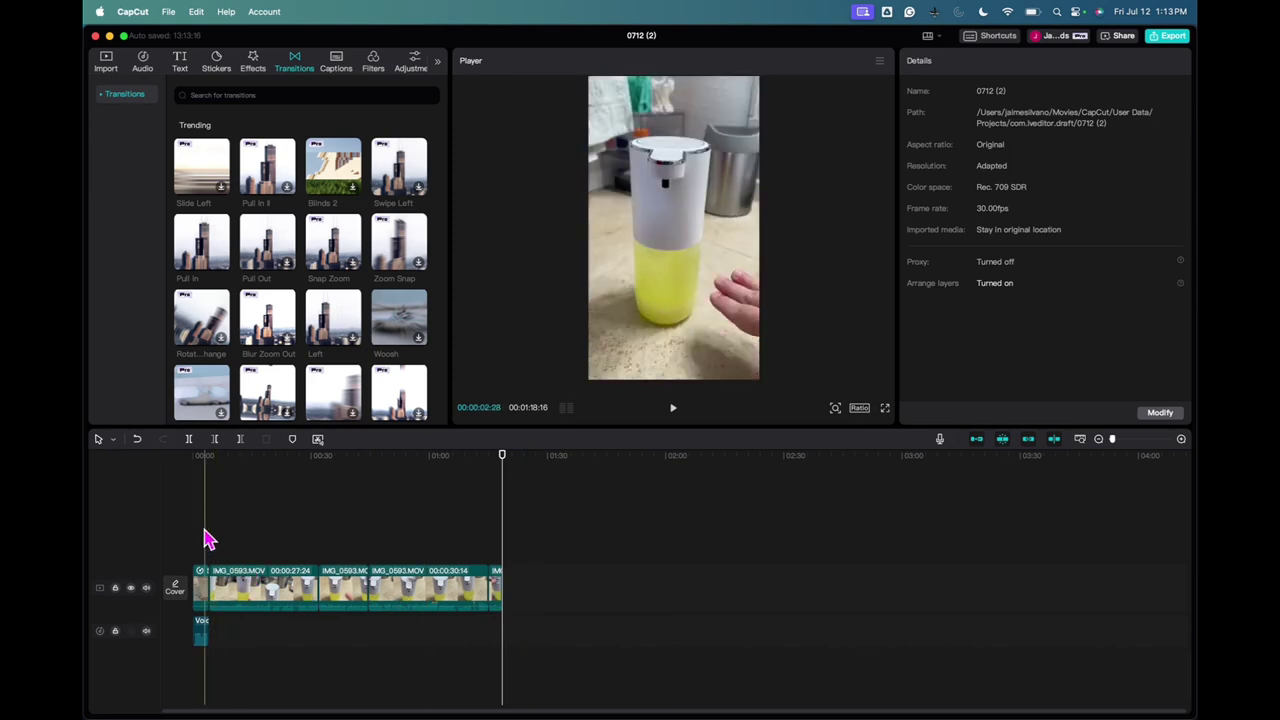
{"action": "left_click_drag", "start_coordinate": [495, 513], "coordinate": [194, 591]}
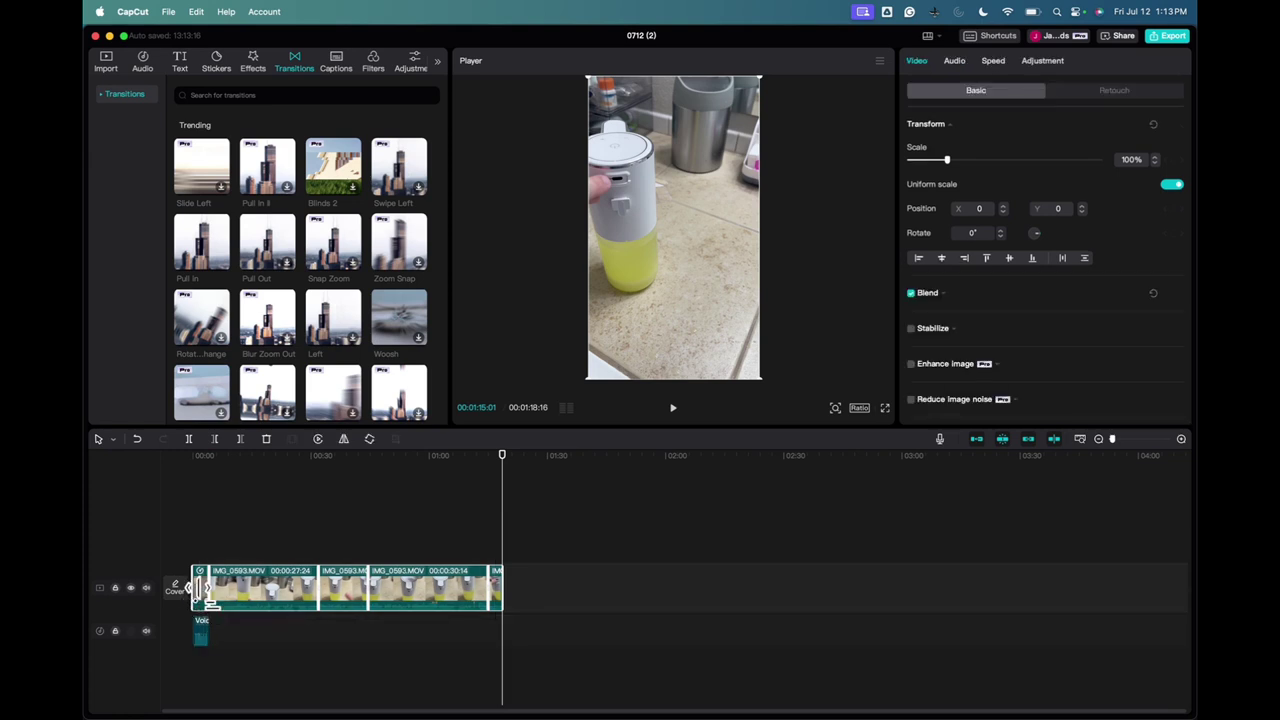
{"action": "left_click", "coordinate": [992, 62]}
{"action": "left_click_drag", "start_coordinate": [953, 148], "coordinate": [1000, 150]}
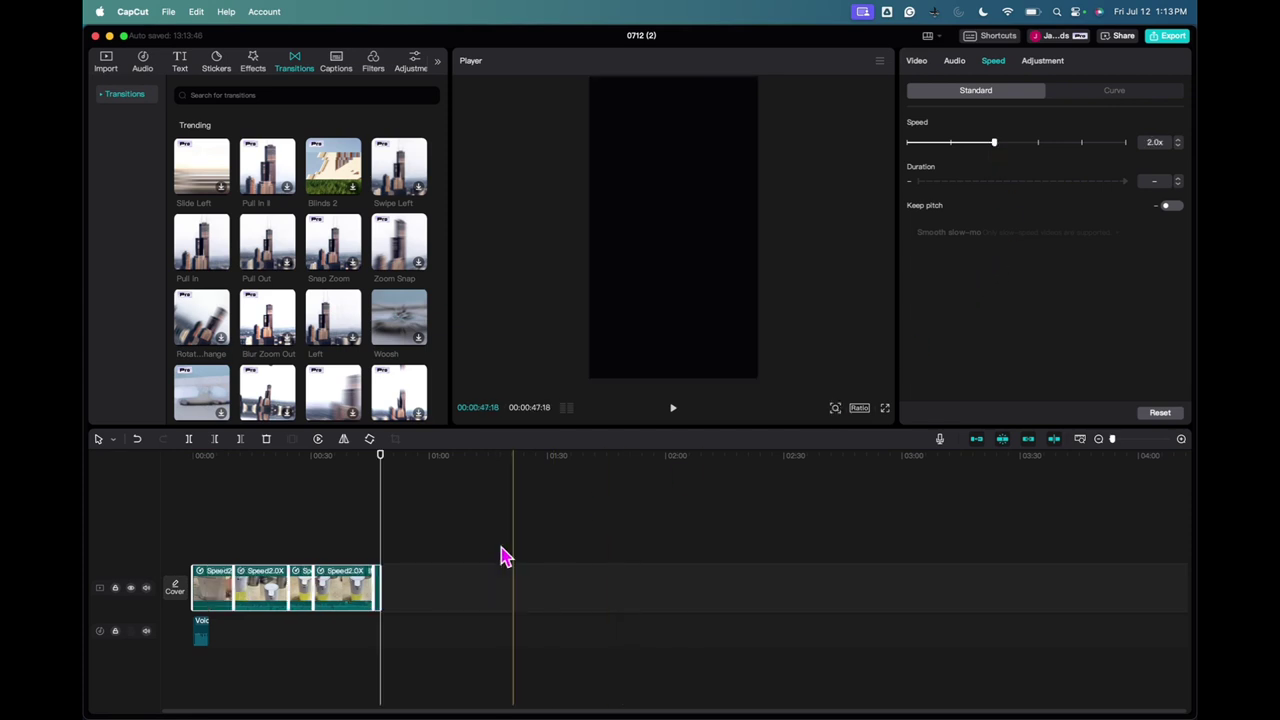
Step: Set the voiceover's speed to 2.0x and play the first seconds of the video to check the pace
{"action": "left_click", "coordinate": [201, 630]}
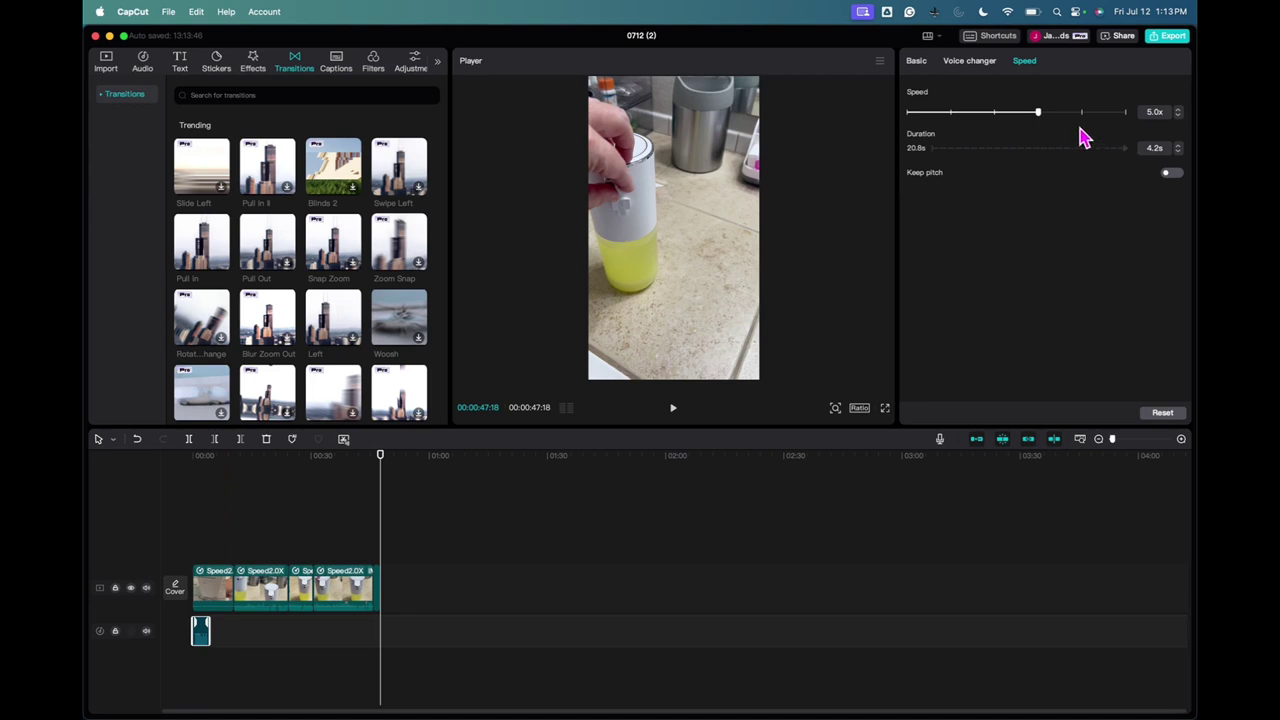
{"action": "left_click_drag", "start_coordinate": [1042, 116], "coordinate": [998, 116]}
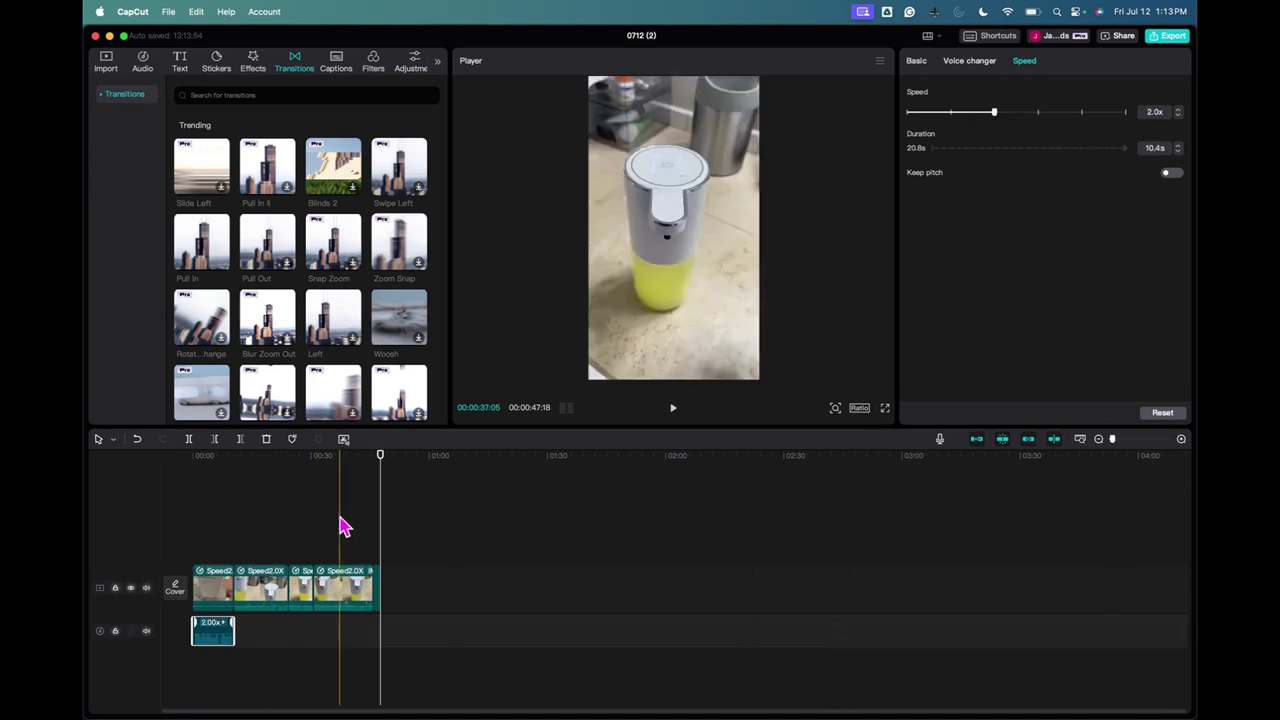
{"action": "left_click", "coordinate": [170, 528]}
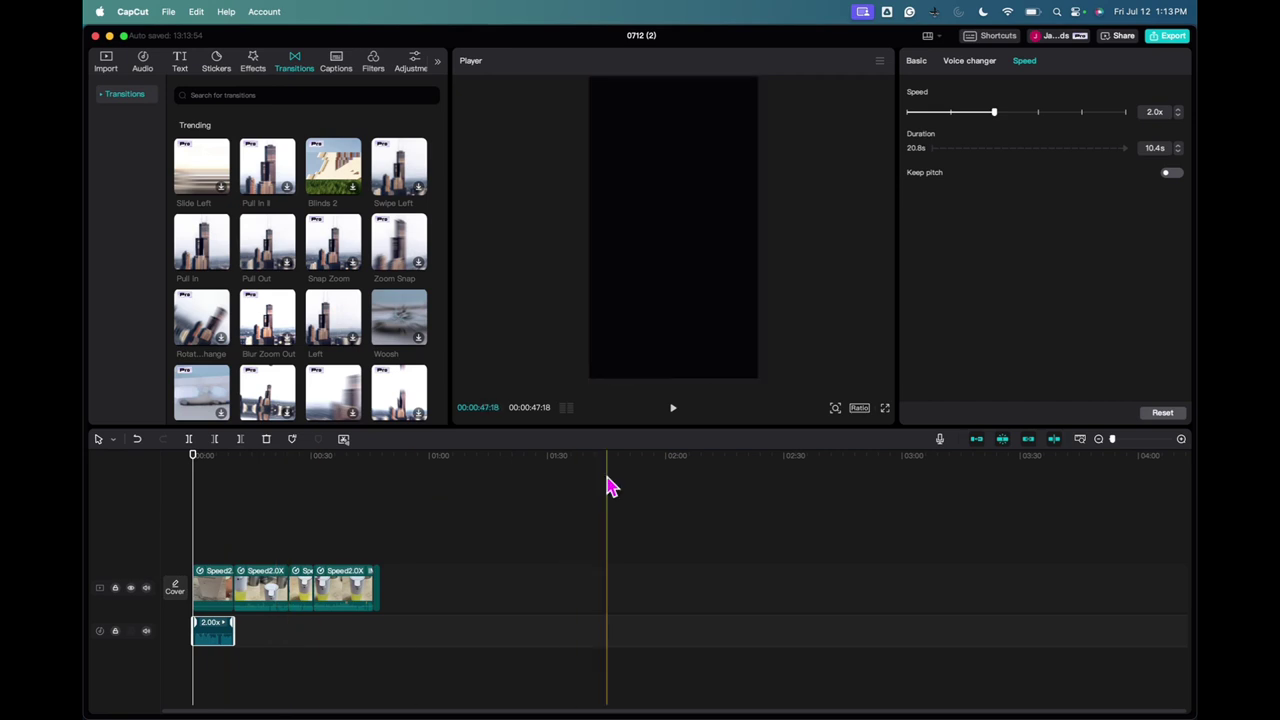
{"action": "left_click", "coordinate": [675, 414]}
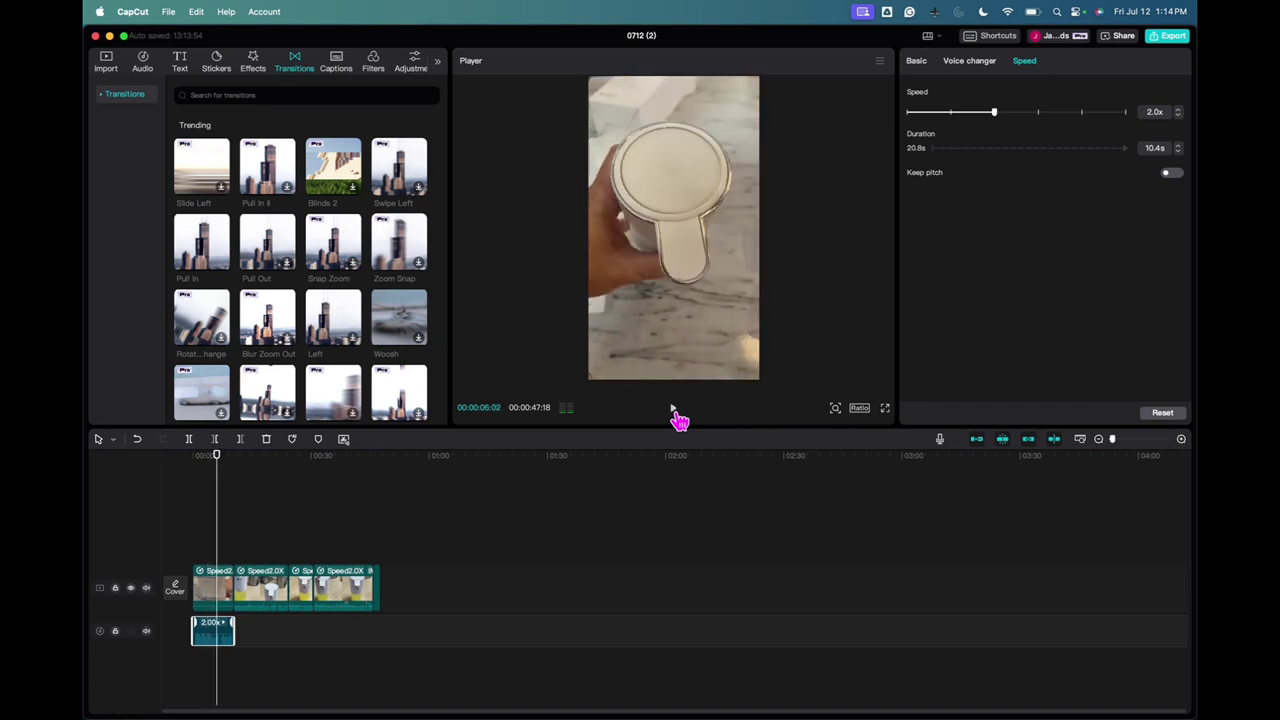
{"action": "left_click", "coordinate": [675, 414]}
Step: Set the voiceover and all video clips to 1.5x speed and play the video from the start
{"action": "left_click_drag", "start_coordinate": [995, 118], "coordinate": [969, 120]}
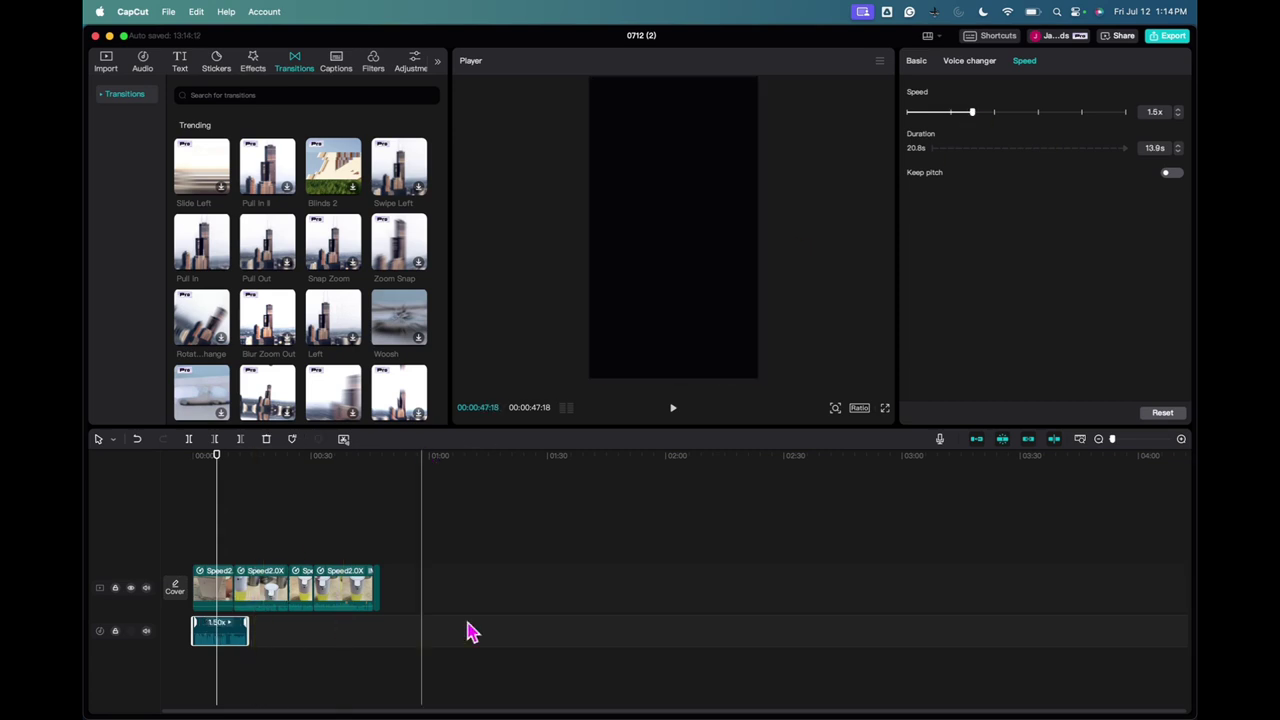
{"action": "left_click", "coordinate": [551, 605]}
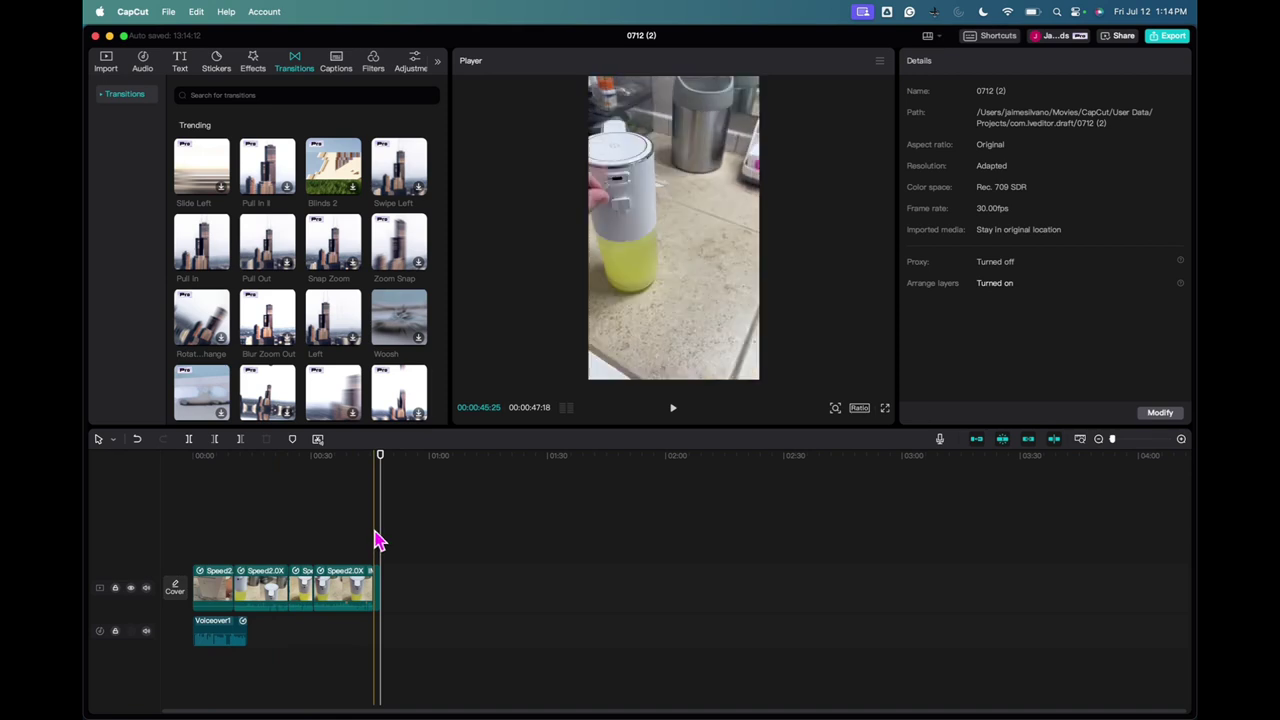
{"action": "left_click_drag", "start_coordinate": [316, 566], "coordinate": [210, 600]}
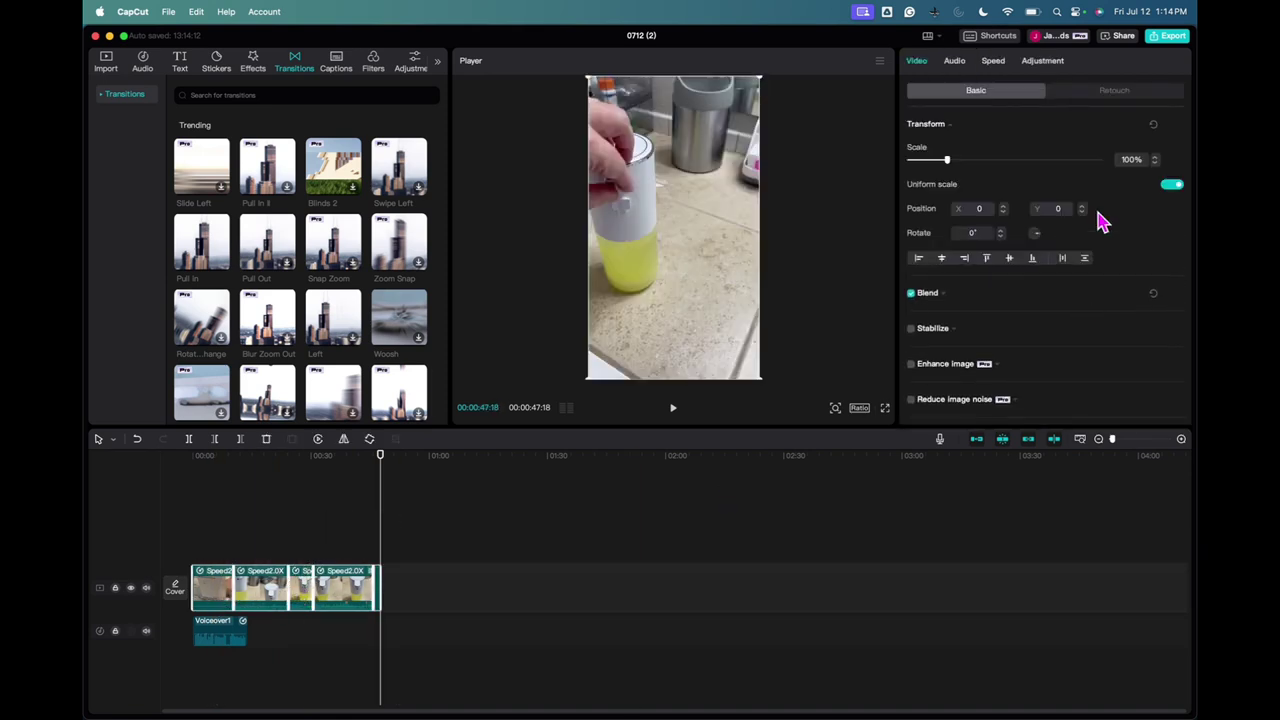
{"action": "left_click", "coordinate": [993, 61]}
{"action": "left_click_drag", "start_coordinate": [996, 151], "coordinate": [982, 155]}
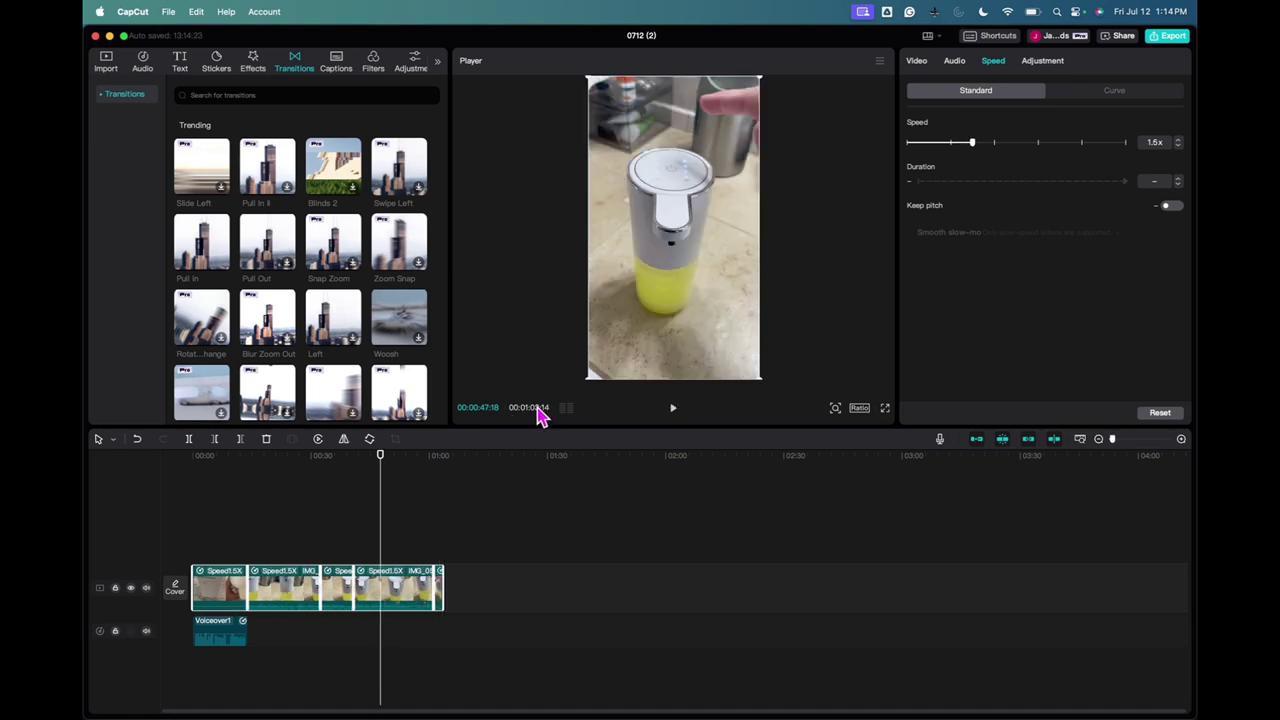
{"action": "left_click_drag", "start_coordinate": [383, 509], "coordinate": [197, 525]}
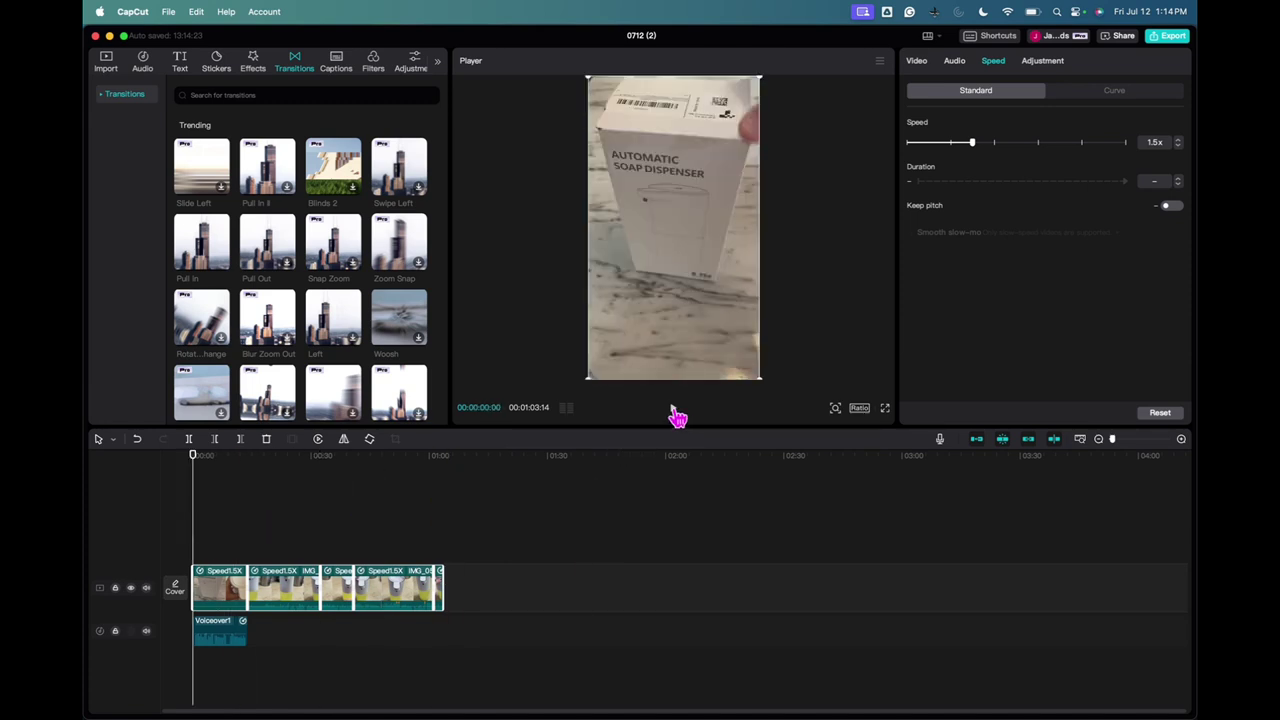
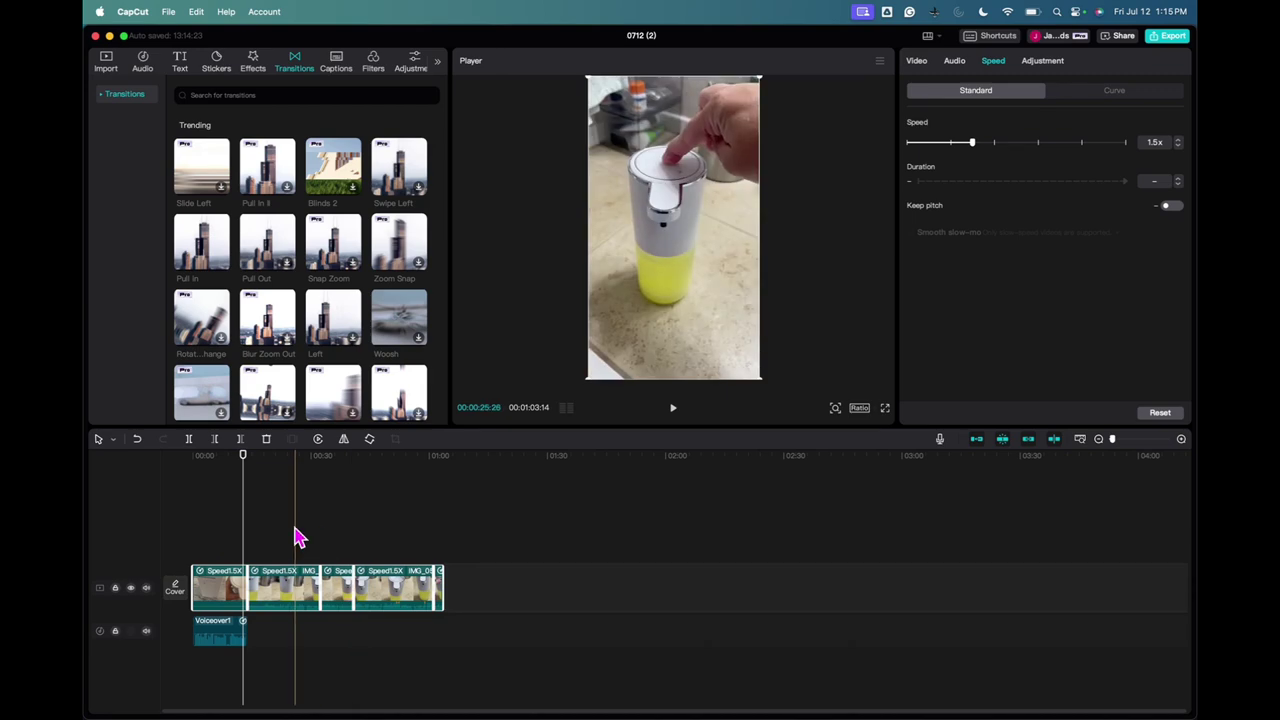
Step: Create a new project, letting the current one be saved automatically
{"action": "left_click", "coordinate": [168, 11]}
{"action": "left_click", "coordinate": [176, 40]}
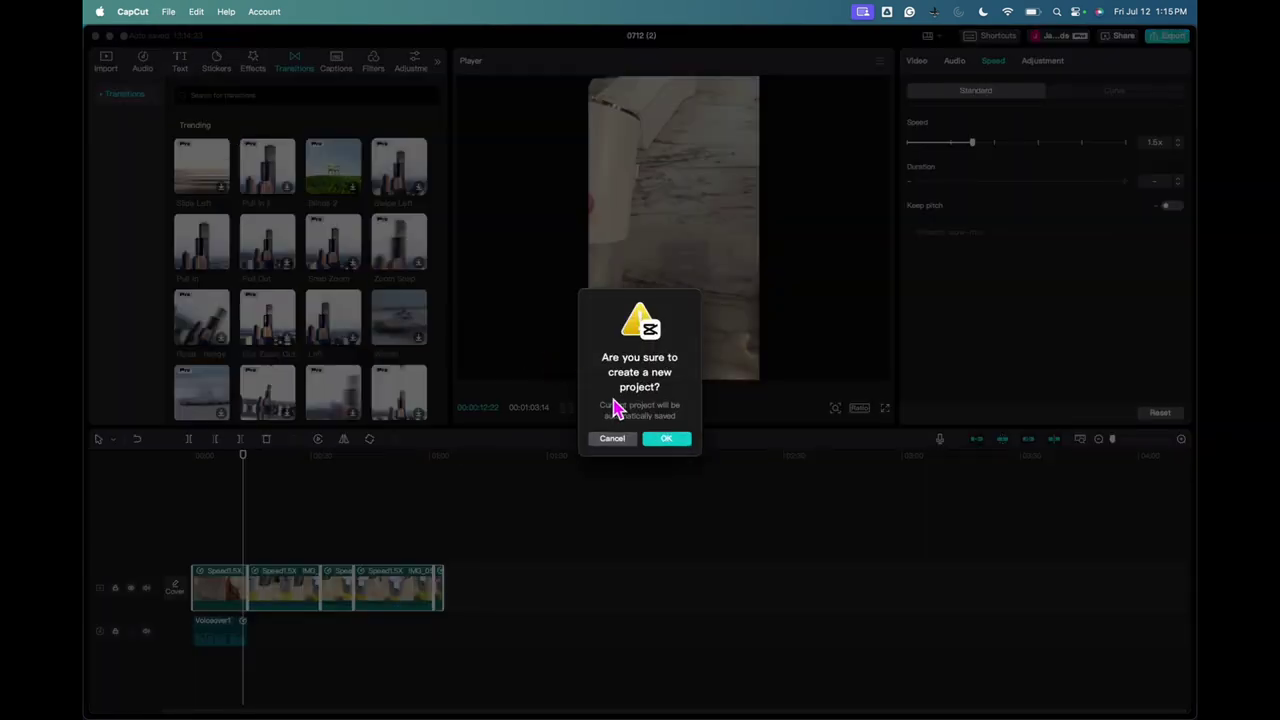
{"action": "left_click", "coordinate": [667, 440]}
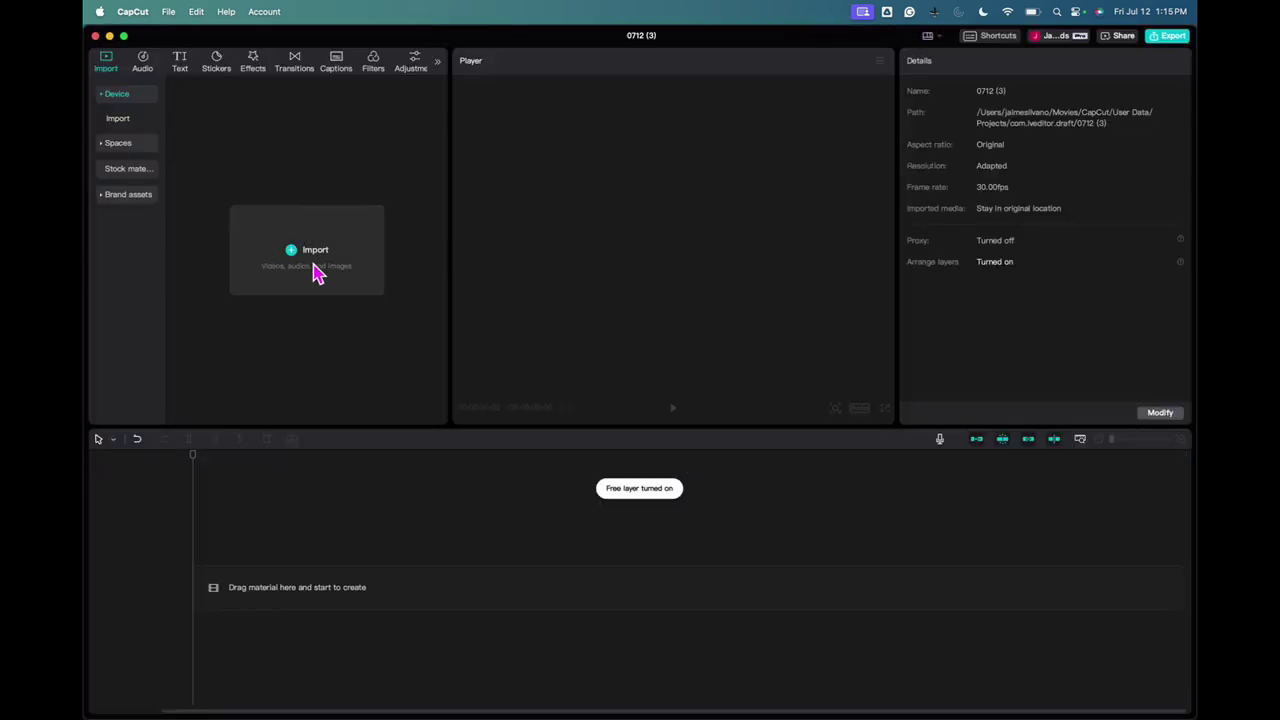
Step: Import soap dispenser final.mp4 from the Finished Videos folder inside Content to Post and place it at the start of the timeline
{"action": "left_click", "coordinate": [315, 273]}
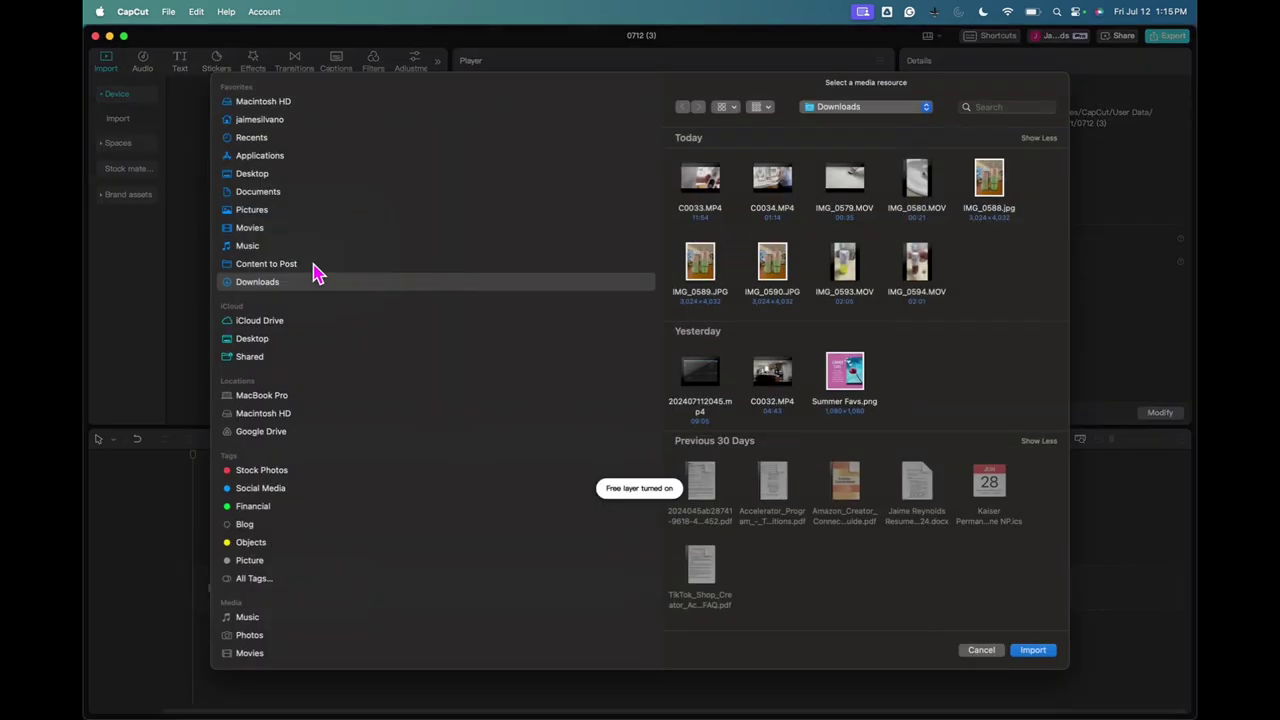
{"action": "left_click", "coordinate": [268, 266]}
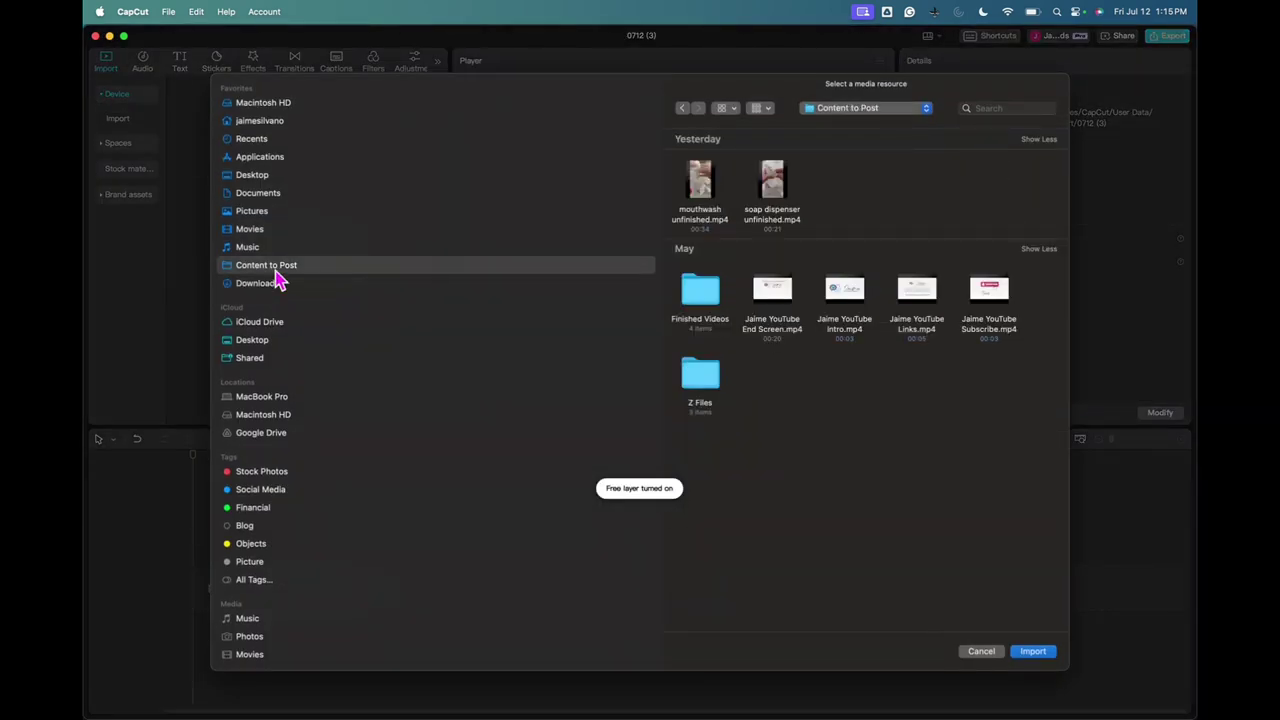
{"action": "double_click", "coordinate": [697, 310]}
{"action": "left_click", "coordinate": [705, 178]}
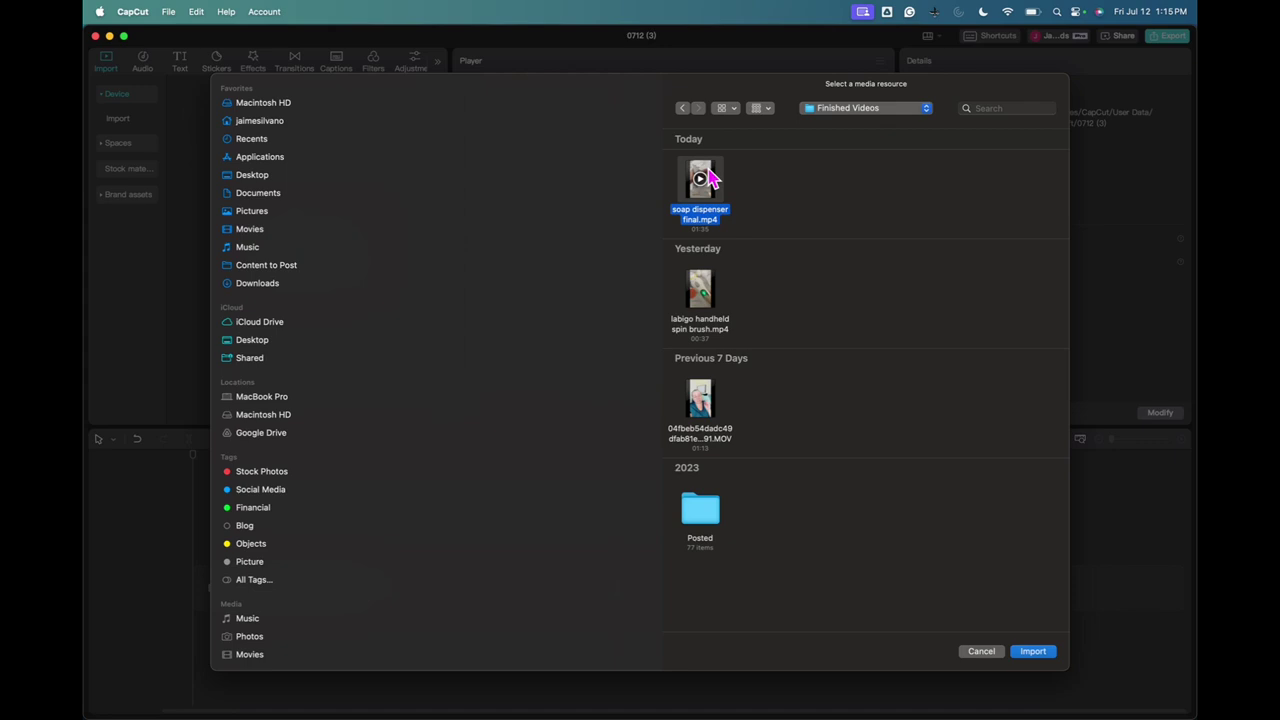
{"action": "left_click", "coordinate": [1034, 653]}
{"action": "left_click_drag", "start_coordinate": [215, 178], "coordinate": [264, 598]}
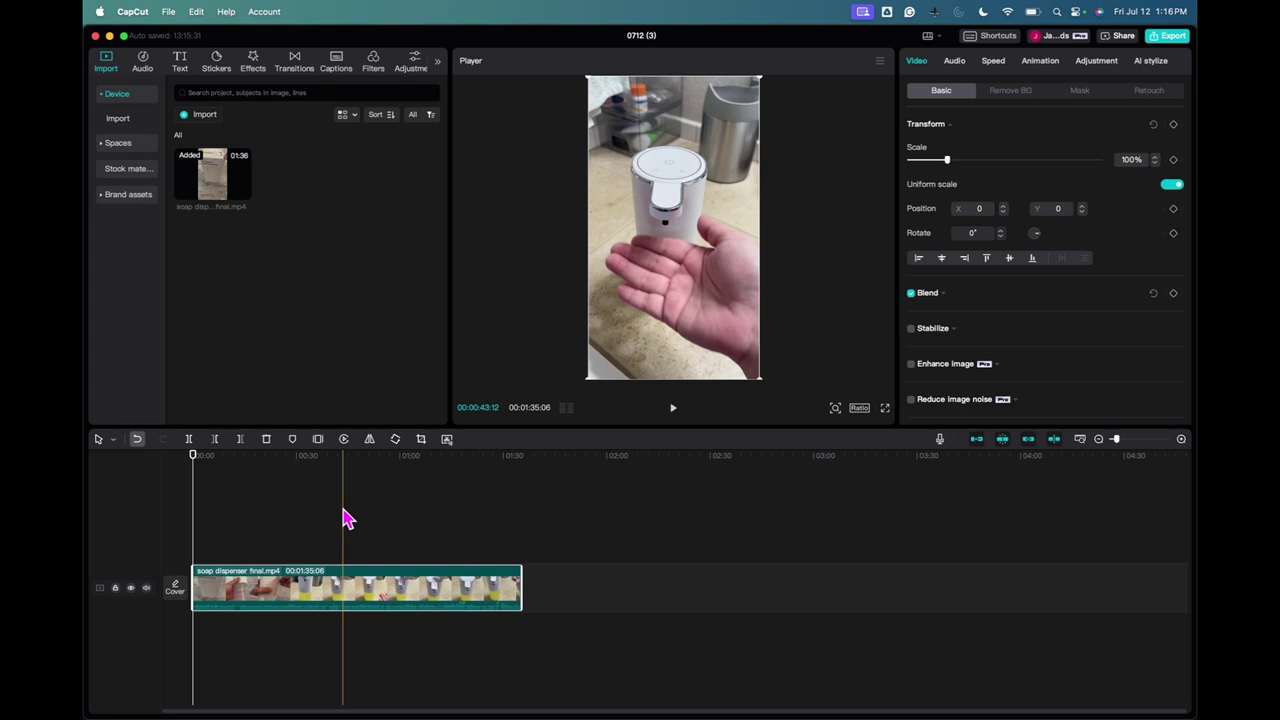
Step: Minimize the CapCut desktop window to return to the Chrome browser
{"action": "left_click", "coordinate": [480, 692]}
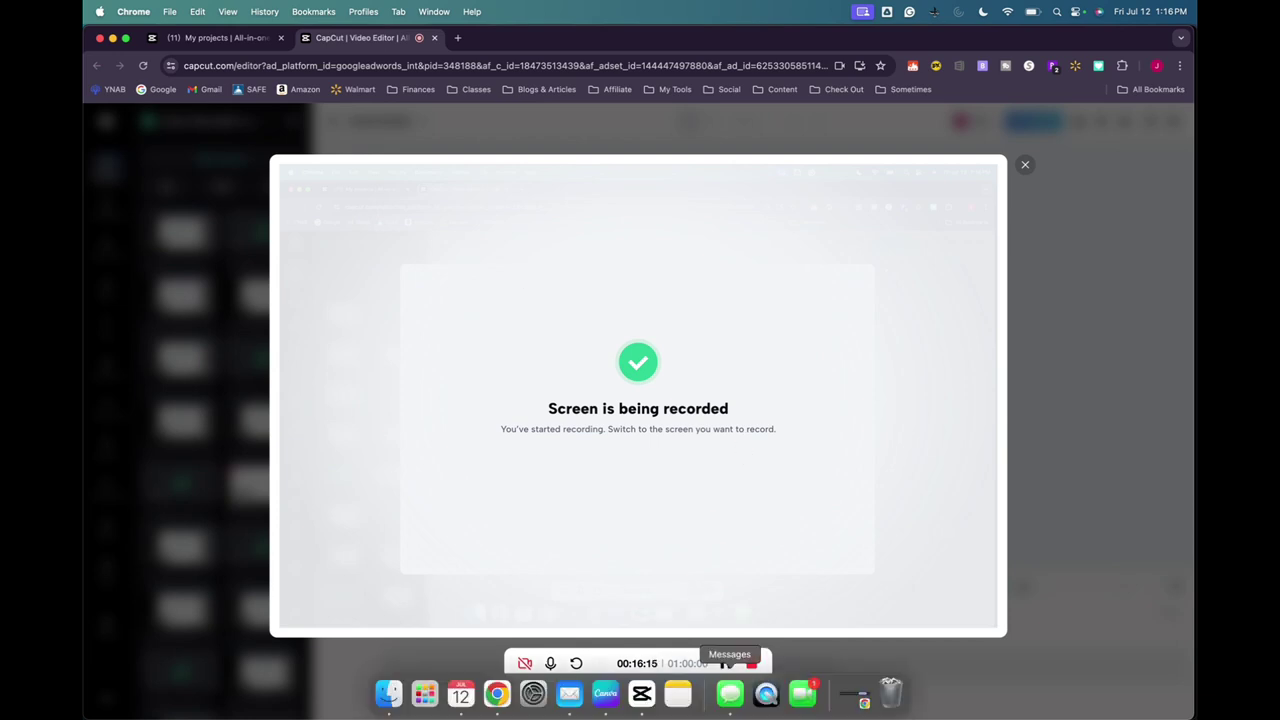
{"action": "left_click", "coordinate": [642, 694]}
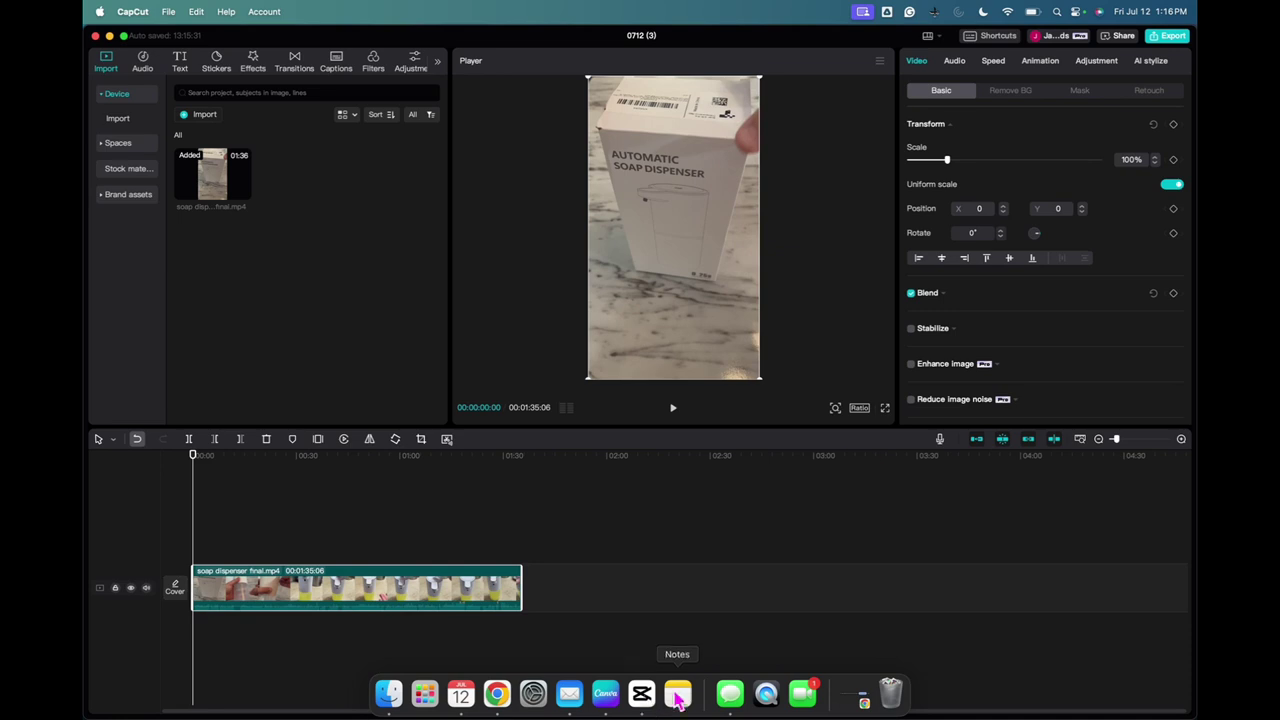
{"action": "left_click", "coordinate": [109, 36]}
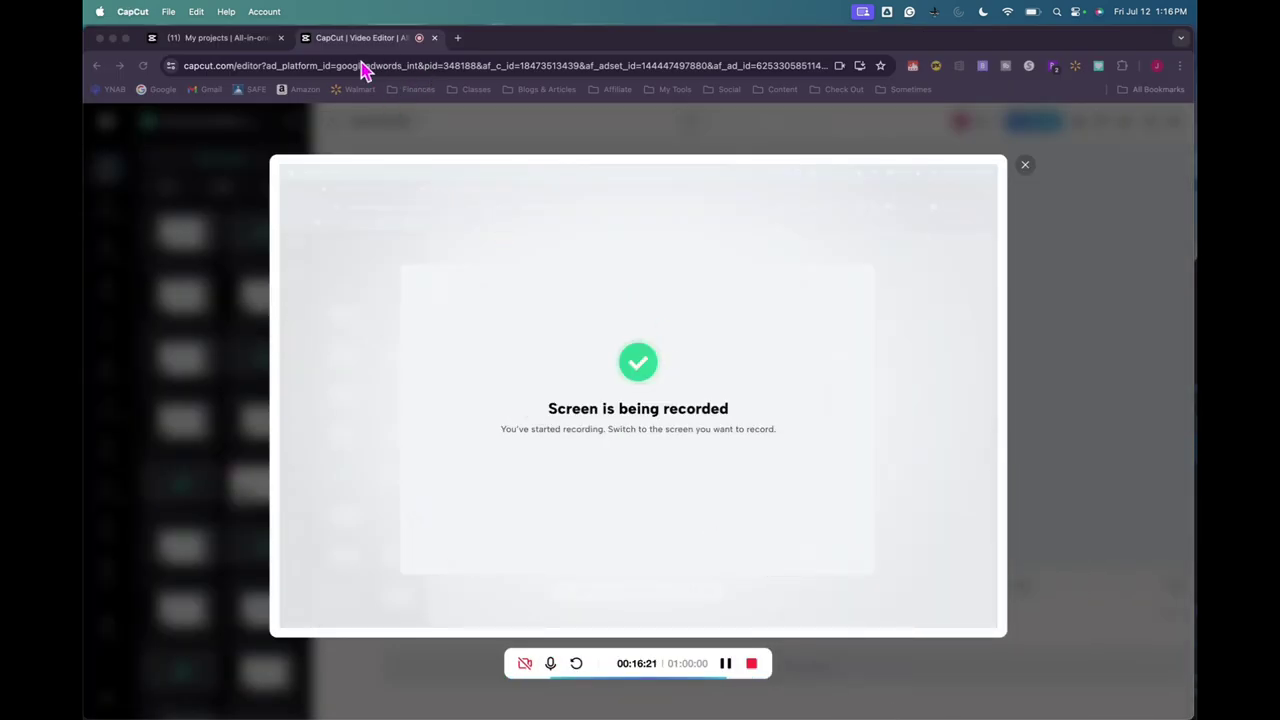